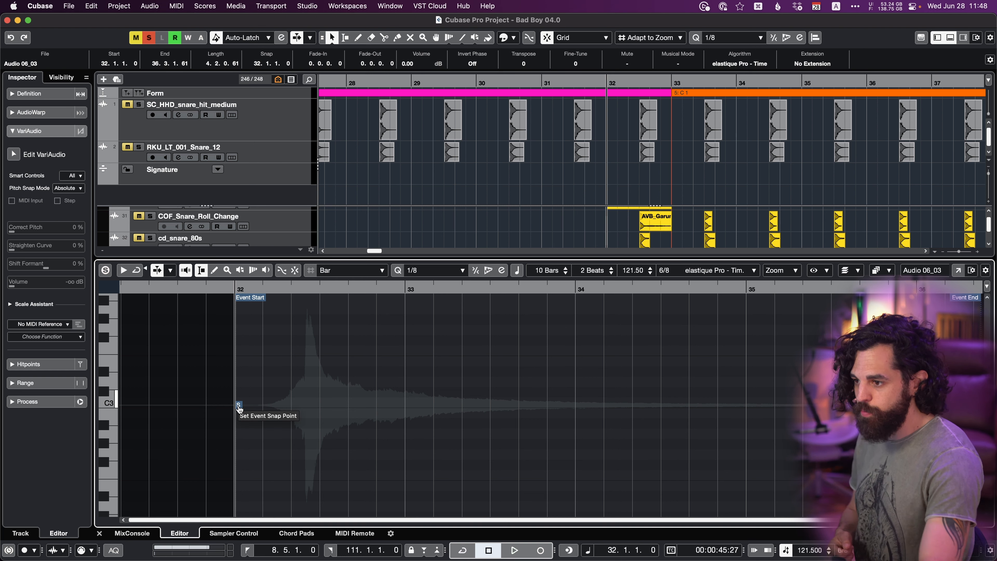
Move the Audio 06_03 event's snap point to the snare transient, refining it to 32.3.1.110.
{"action": "left_click_drag", "start_coordinate": [239, 408], "coordinate": [314, 405]}
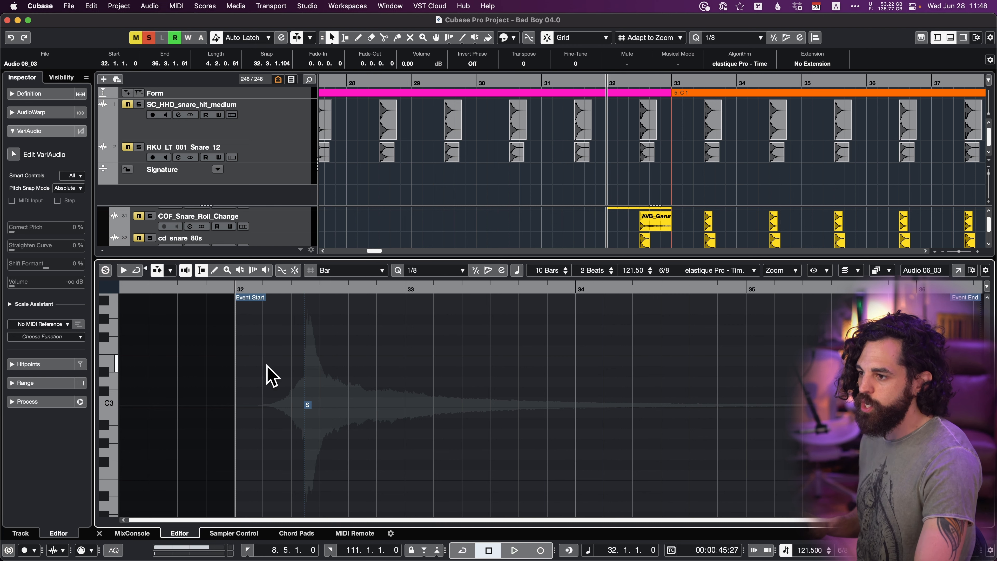
{"action": "scroll", "coordinate": [299, 373], "scroll_direction": "up", "scroll_amount": 2}
{"action": "scroll", "coordinate": [298, 373], "scroll_direction": "up", "scroll_amount": 2}
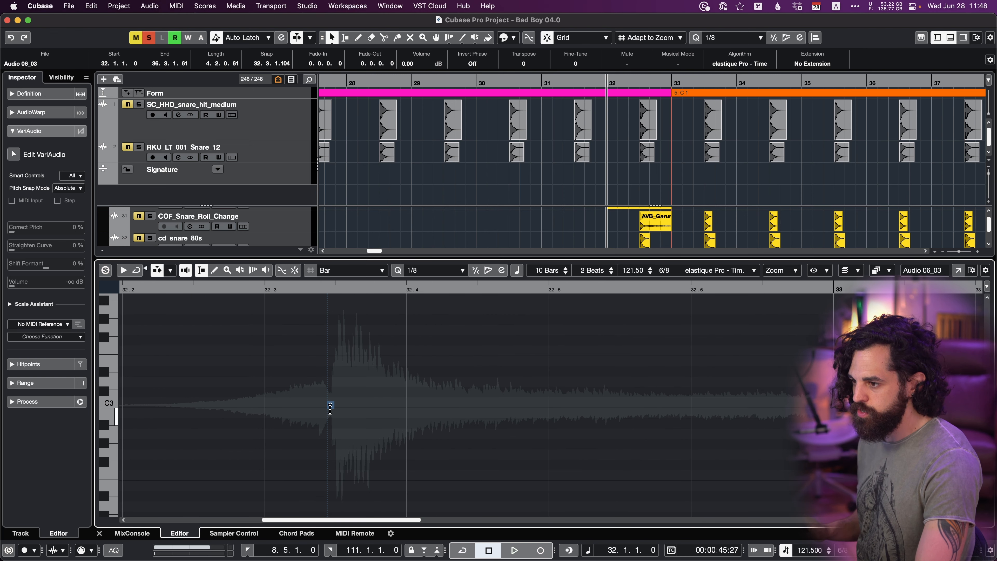
{"action": "left_click_drag", "start_coordinate": [335, 409], "coordinate": [336, 408]}
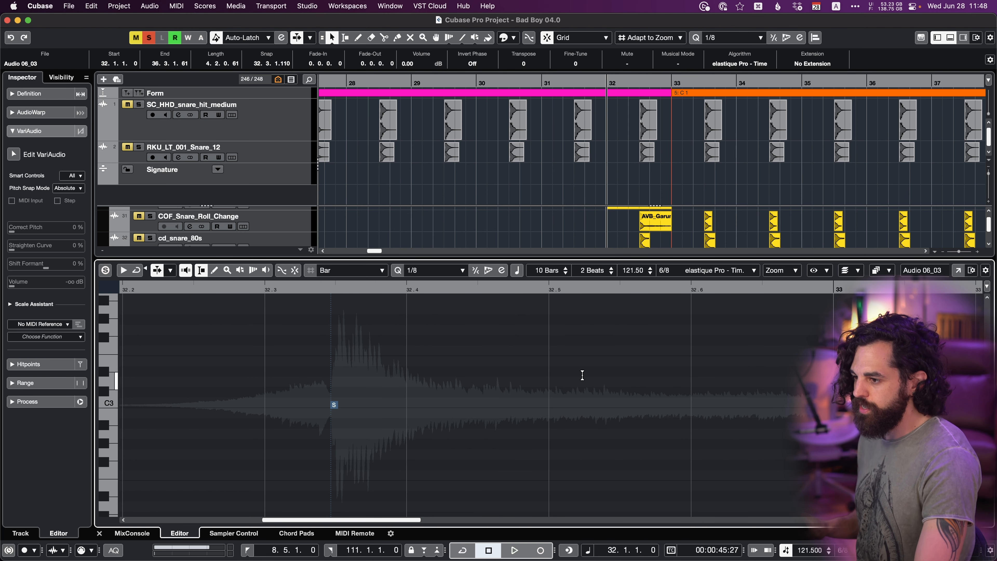
Move the Audio 06_03 event so its snap point lands on bar 34, and cut and paste it at the cursor on bar 32.
{"action": "key", "text": "Return"}
{"action": "left_click_drag", "start_coordinate": [650, 382], "coordinate": [748, 384]}
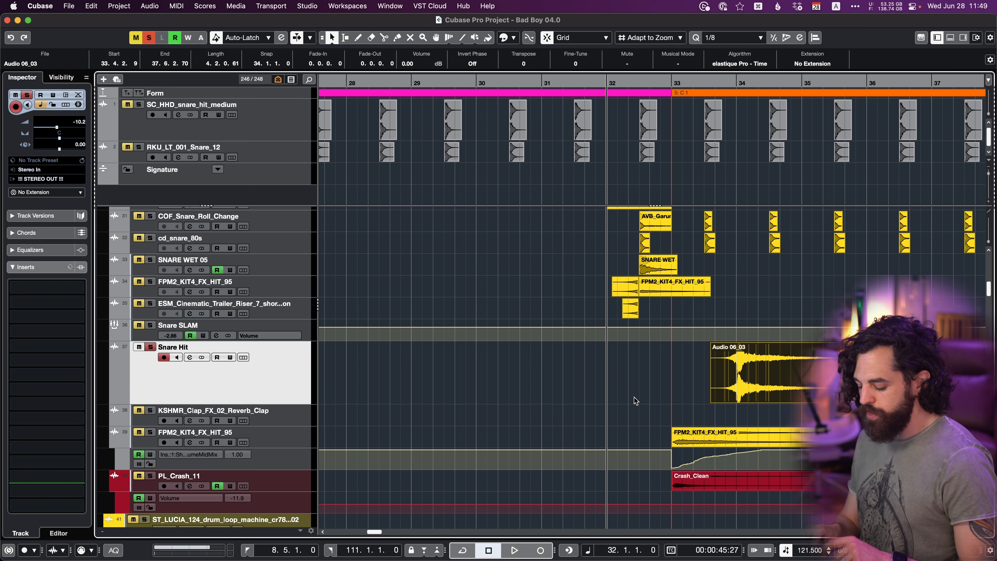
{"action": "key", "text": "super+x"}
{"action": "key", "text": "super+v"}
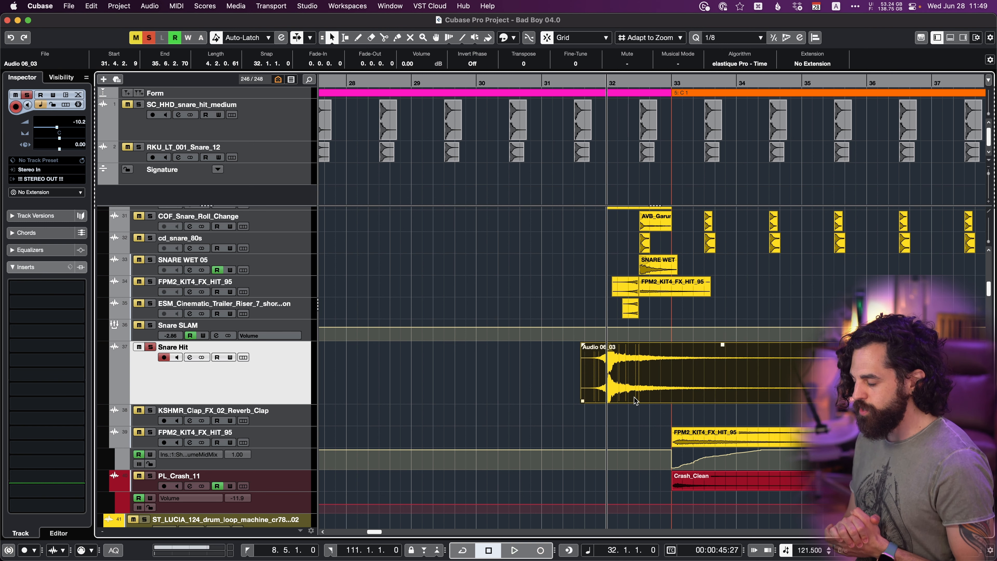
Examine the snap point of the Audio 06_03 event in the sample editor and return to the arrangement.
{"action": "double_click", "coordinate": [634, 398]}
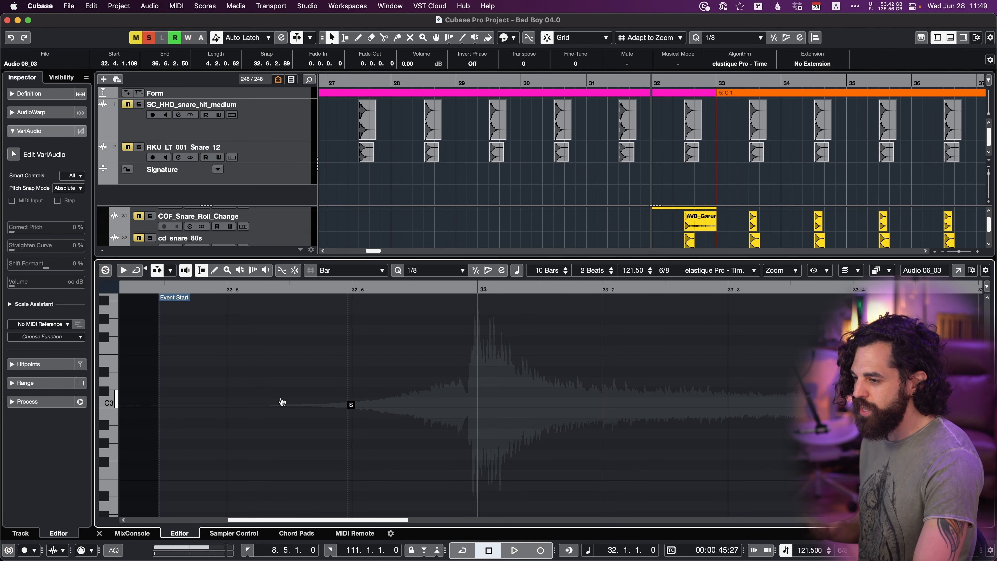
{"action": "key", "text": "Return"}
{"action": "scroll", "coordinate": [646, 353], "scroll_direction": "right", "scroll_amount": 3}
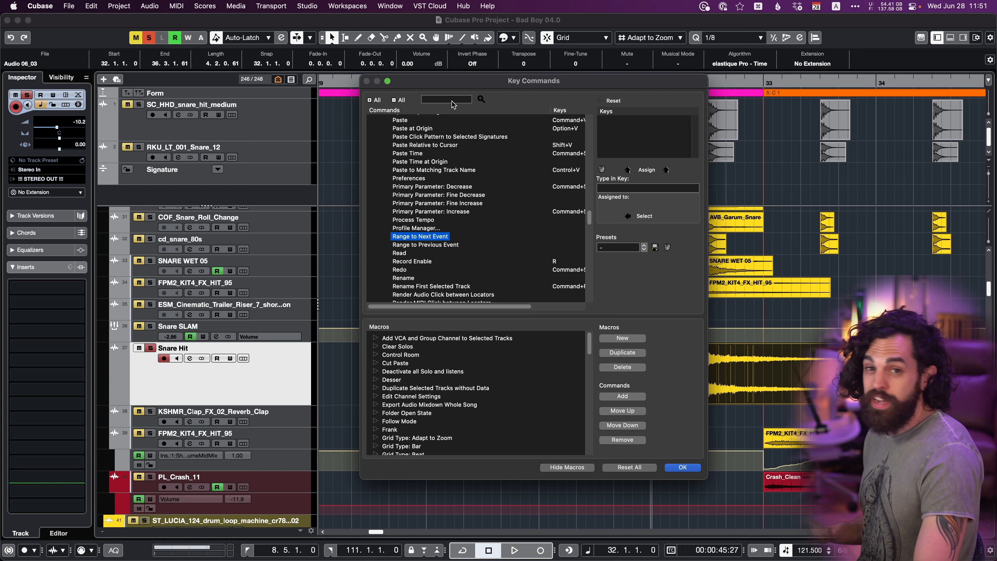
Search the key commands for "snap point" to find Snap Point to Cursor, and close the key commands.
{"action": "left_click", "coordinate": [449, 98]}
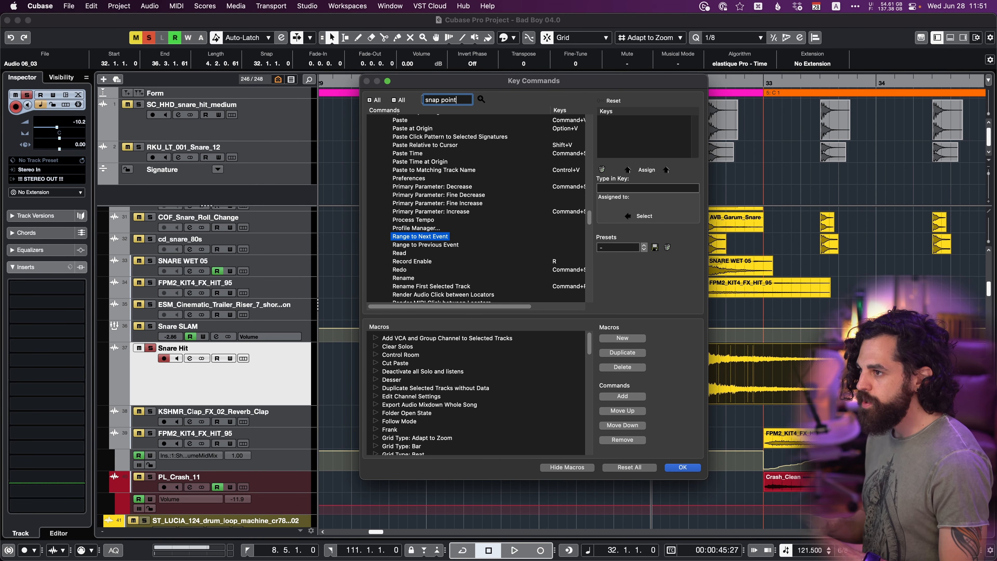
{"action": "key", "text": "Return"}
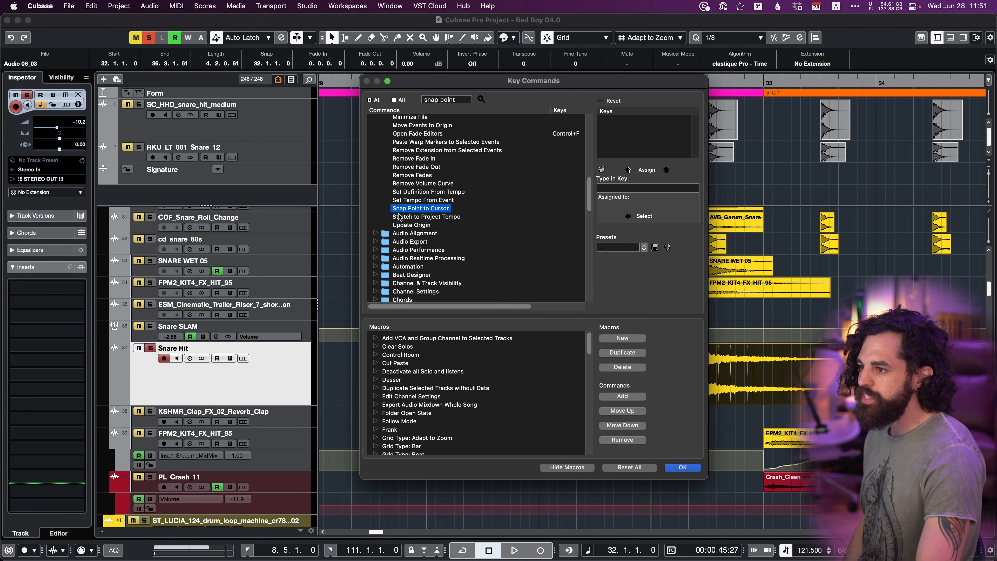
{"action": "key", "text": "Return"}
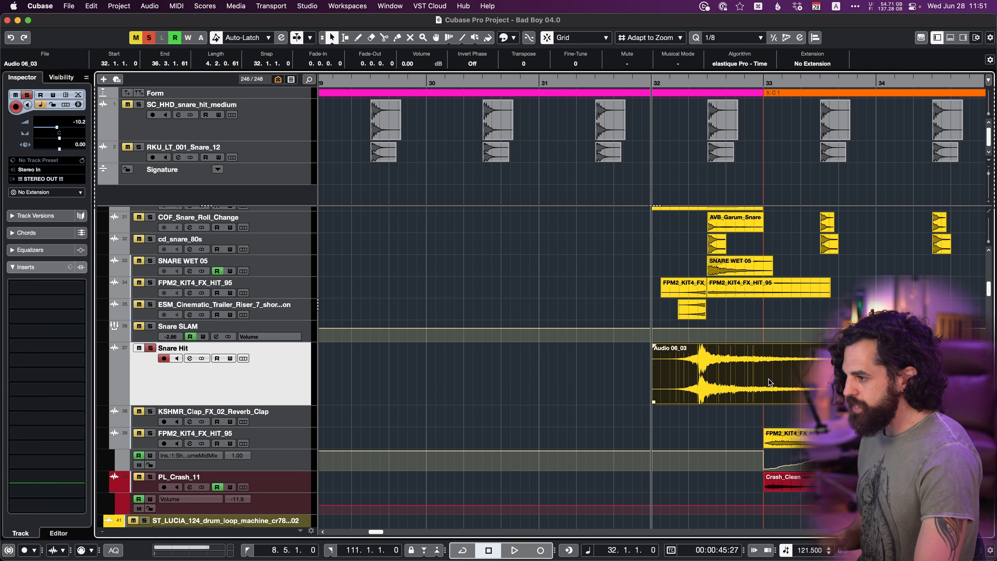
With snapping off, align the Audio 06_03 transient with bar 33 and set the event's snap point to the cursor there.
{"action": "left_click_drag", "start_coordinate": [715, 375], "coordinate": [757, 371]}
{"action": "key", "text": "j"}
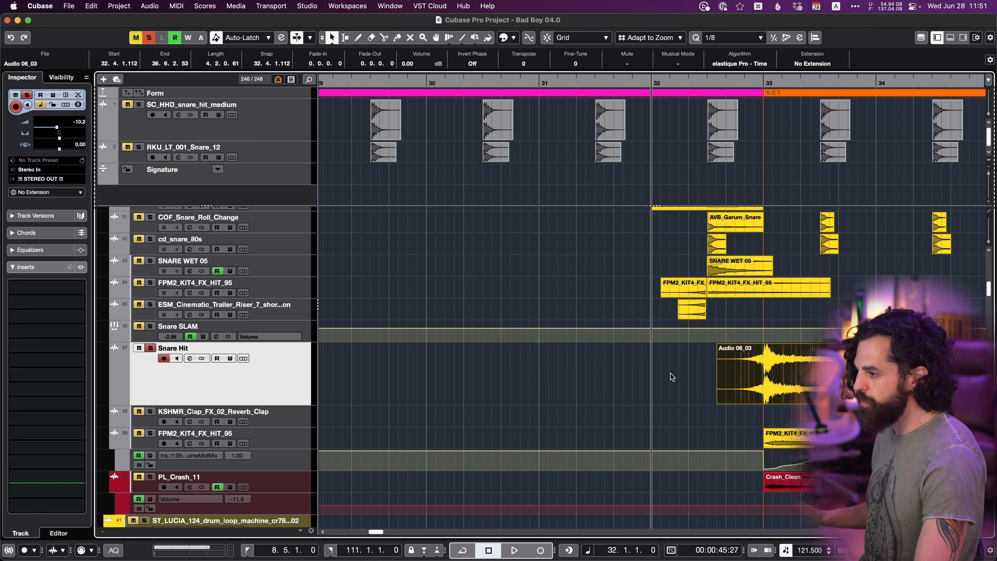
{"action": "key", "text": "KP_Add"}
{"action": "scroll", "coordinate": [697, 384], "scroll_direction": "right", "scroll_amount": 2}
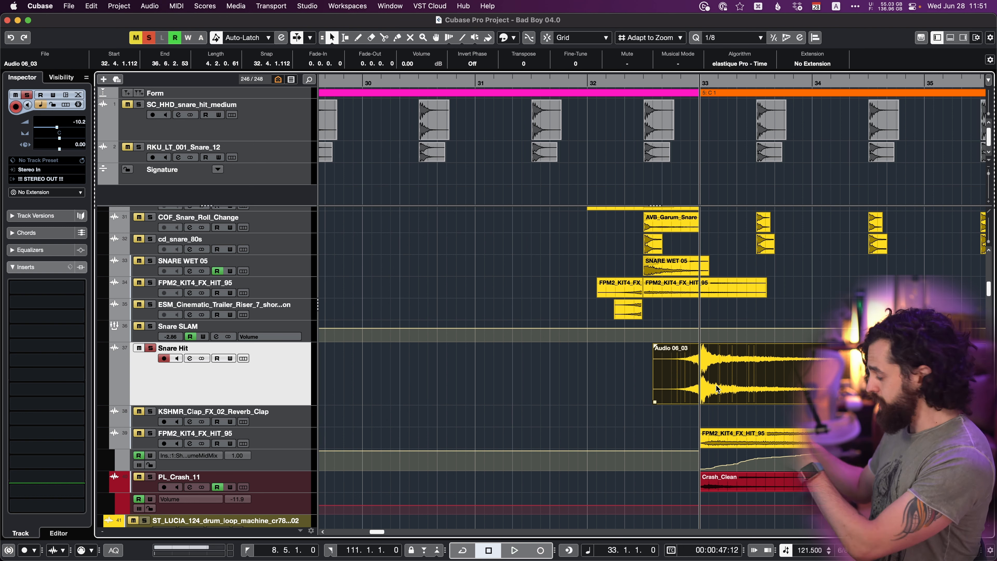
{"action": "key", "text": "alt+s"}
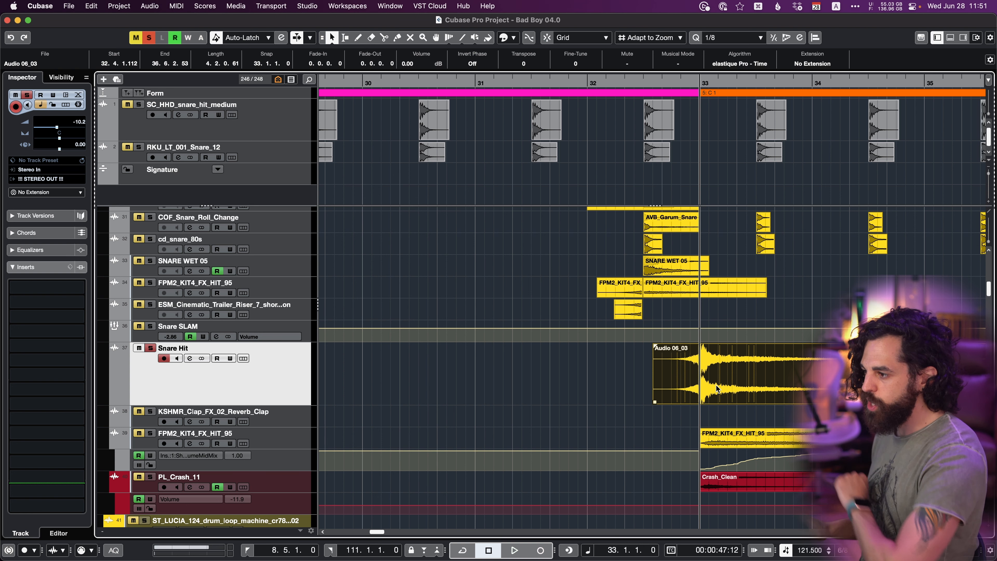
{"action": "double_click", "coordinate": [716, 389]}
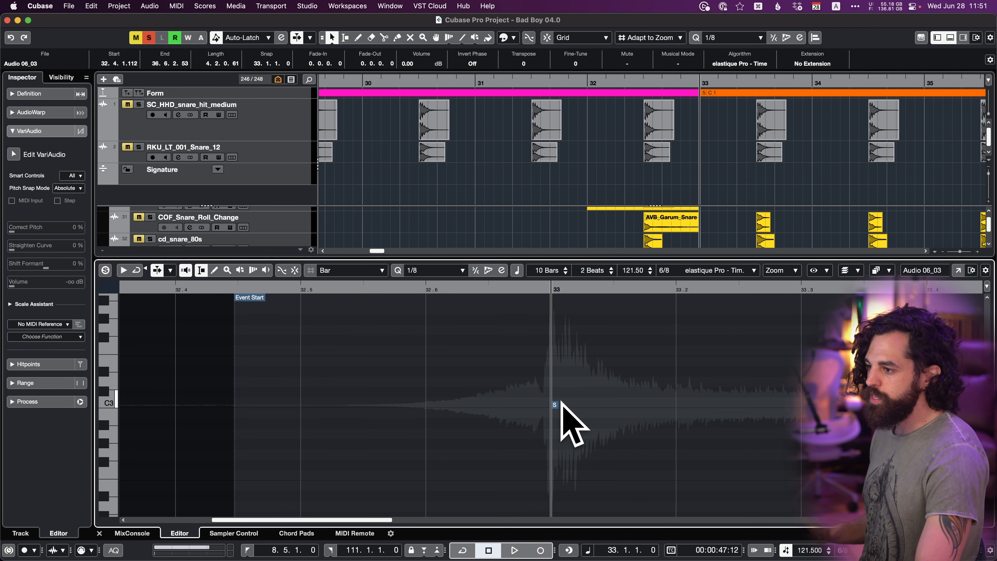
{"action": "key", "text": "h"}
Nudge the Audio 06_03 event slightly so its transient starts on bar 33, and set its snap point to the cursor again.
{"action": "key", "text": "h"}
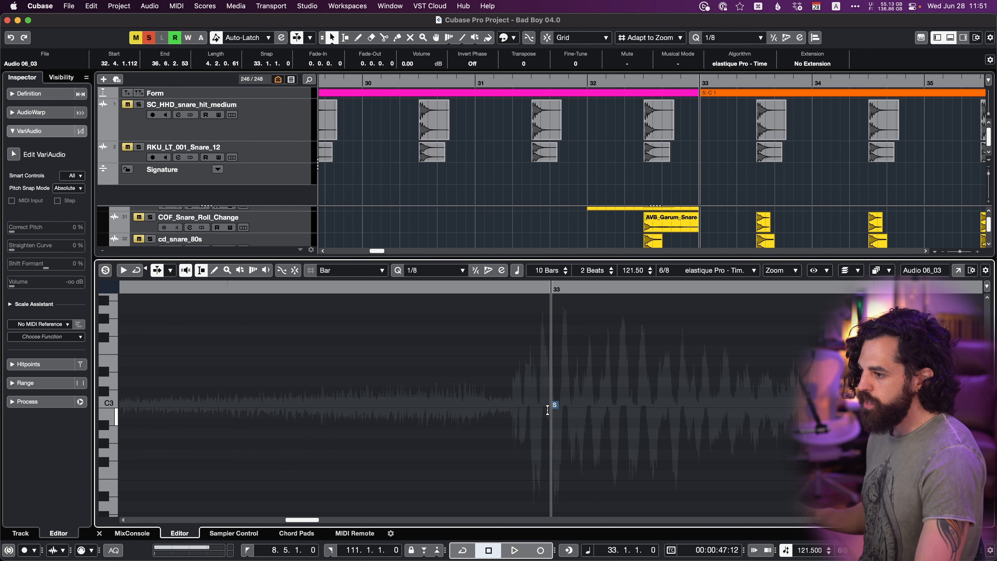
{"action": "key", "text": "Return"}
{"action": "key", "text": "h"}
{"action": "key", "text": "h"}
{"action": "key", "text": "h"}
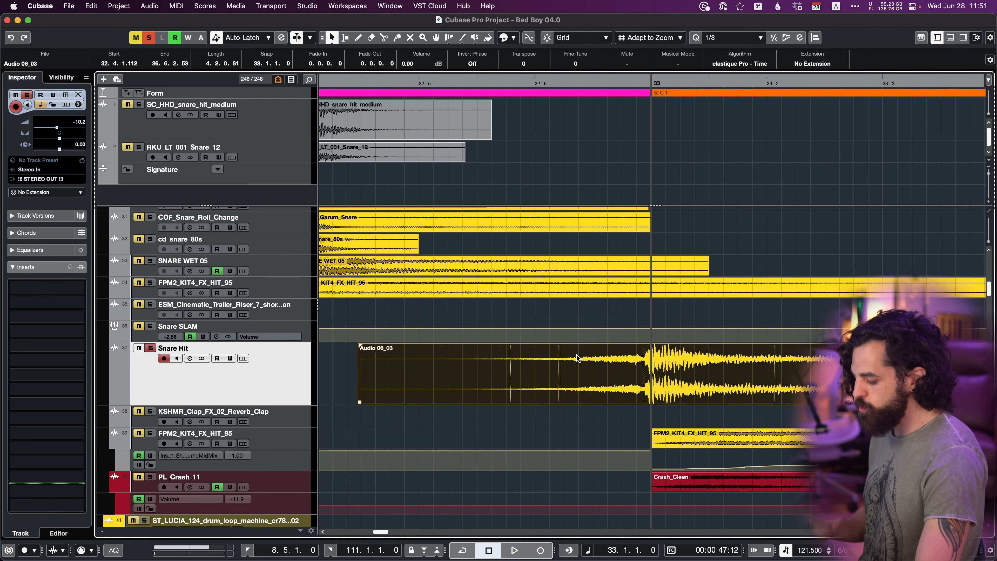
{"action": "left_click_drag", "start_coordinate": [596, 372], "coordinate": [602, 372]}
{"action": "key", "text": "j"}
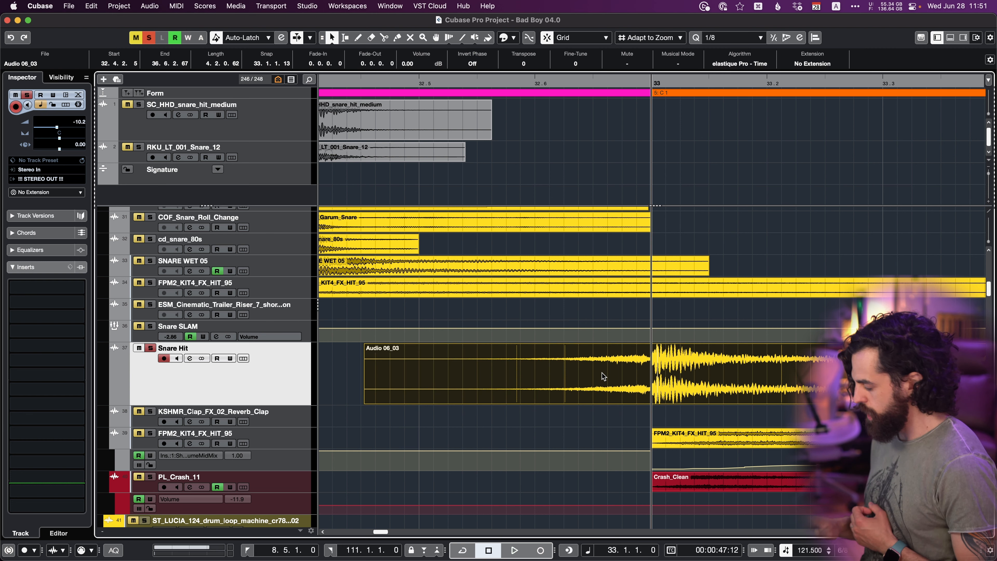
{"action": "key", "text": "alt+s"}
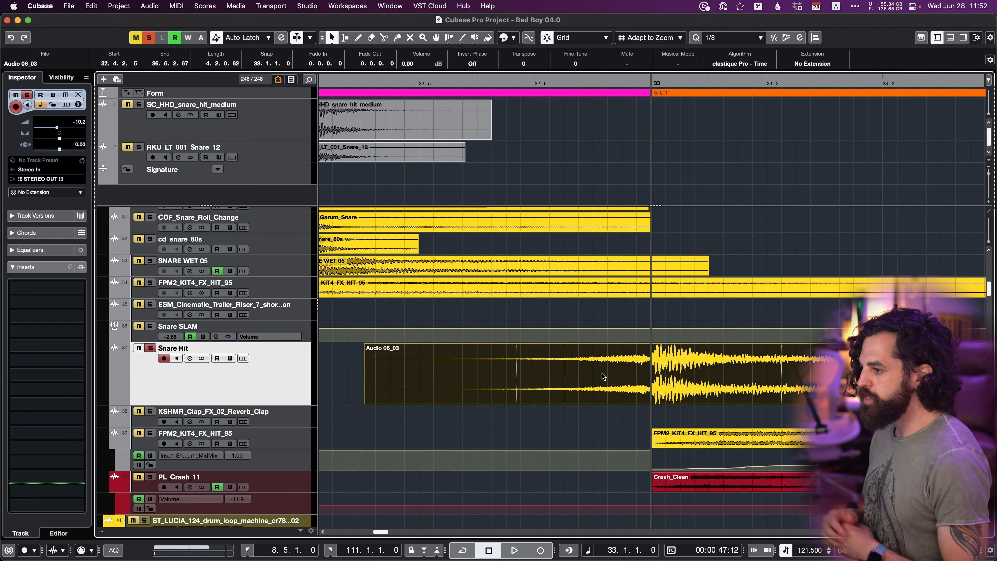
{"action": "double_click", "coordinate": [599, 374]}
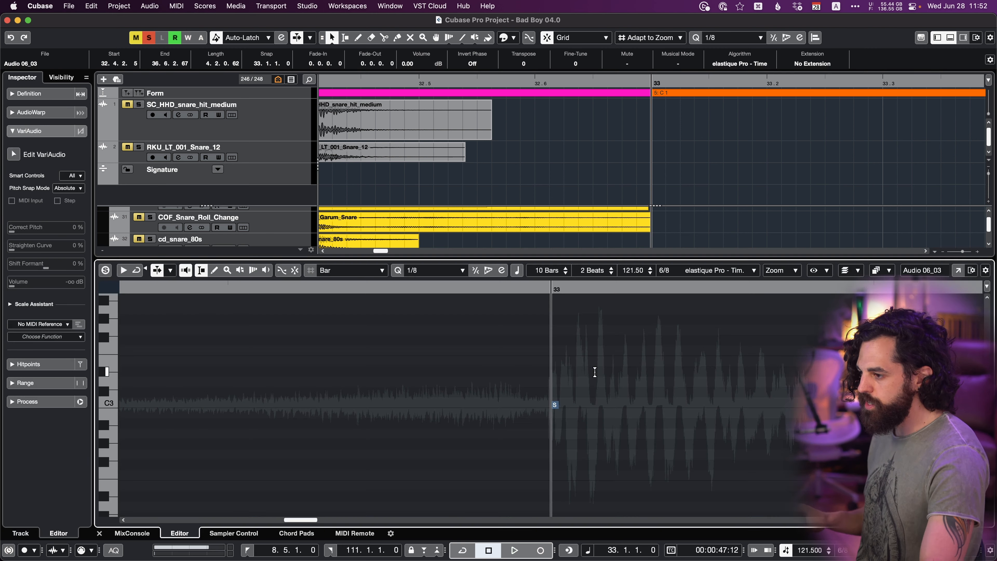
{"action": "key", "text": "Return"}
Move the Audio 06_03 event about four bars to the right along the Snare Hit track.
{"action": "key", "text": "g"}
{"action": "key", "text": "g"}
{"action": "key", "text": "g"}
{"action": "key", "text": "g"}
{"action": "key", "text": "g"}
{"action": "key", "text": "g"}
{"action": "key", "text": "g"}
{"action": "key", "text": "g"}
{"action": "key", "text": "g"}
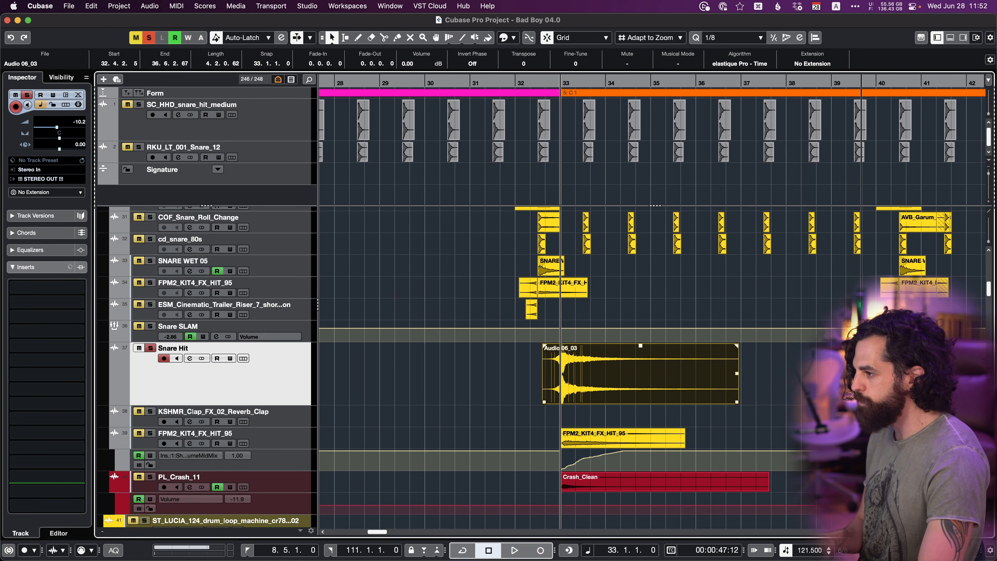
{"action": "left_click_drag", "start_coordinate": [612, 381], "coordinate": [809, 370]}
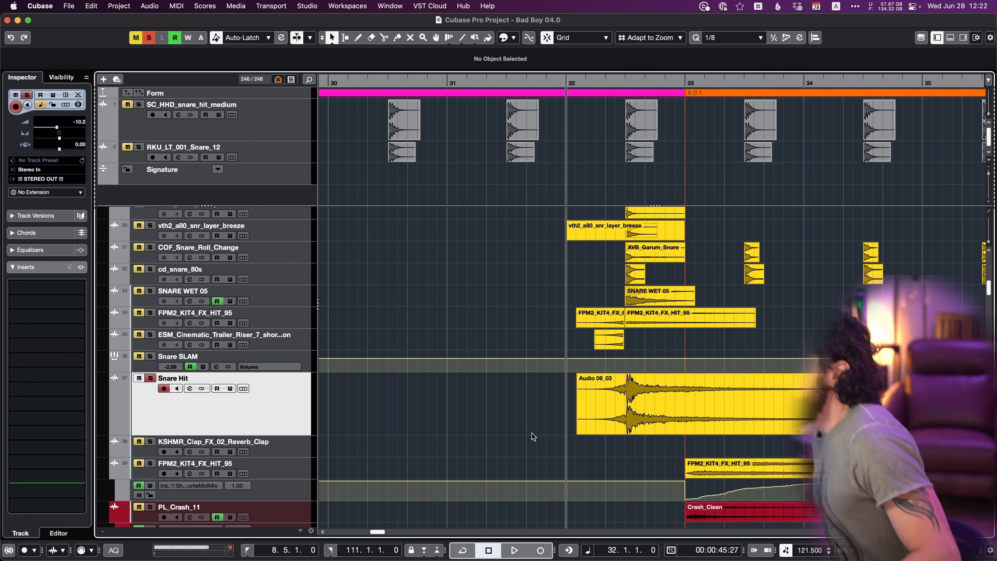
Set the cursor to bar 33 and select that bar's snare events on the COF_Snare_Roll_Change and cd_snare_80s tracks.
{"action": "left_click", "coordinate": [301, 261]}
{"action": "left_click", "coordinate": [287, 317], "text": "shift"}
{"action": "scroll", "coordinate": [644, 313], "scroll_direction": "right", "scroll_amount": 2}
{"action": "left_click", "coordinate": [645, 313]}
{"action": "scroll", "coordinate": [613, 316], "scroll_direction": "right", "scroll_amount": 3}
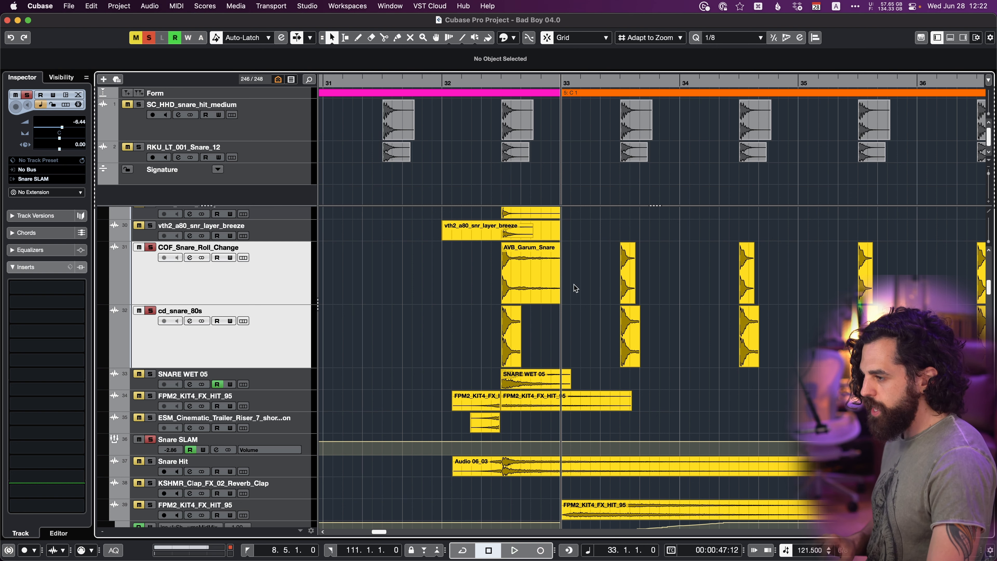
{"action": "left_click_drag", "start_coordinate": [578, 267], "coordinate": [674, 357]}
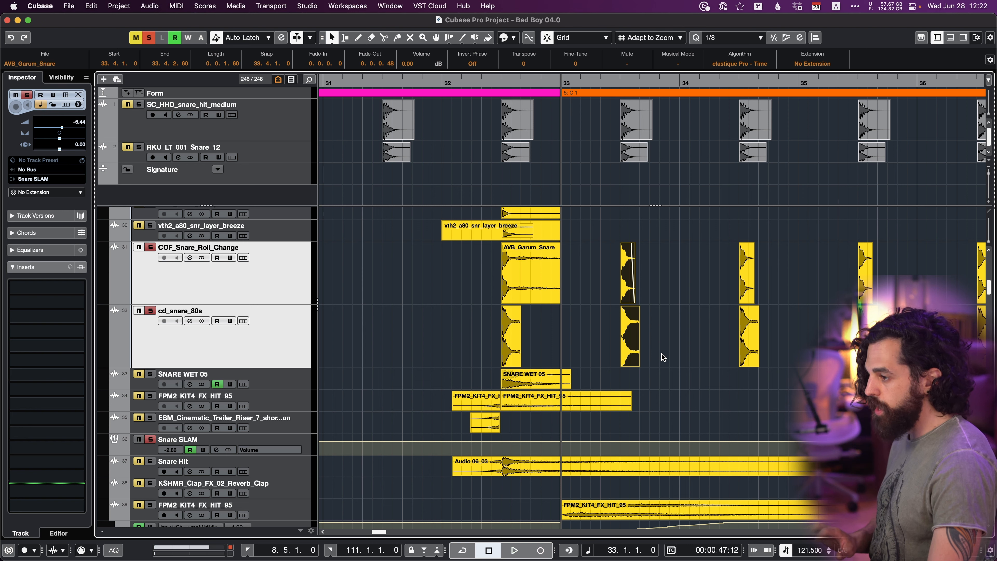
Move the cursor back to bar 27 and delete the existing snare events in bars 27 and 29 on both tracks.
{"action": "scroll", "coordinate": [644, 356], "scroll_direction": "left", "scroll_amount": 8}
{"action": "key", "text": "KP_Subtract"}
{"action": "key", "text": "KP_Subtract"}
{"action": "key", "text": "KP_Subtract"}
{"action": "key", "text": "KP_Subtract"}
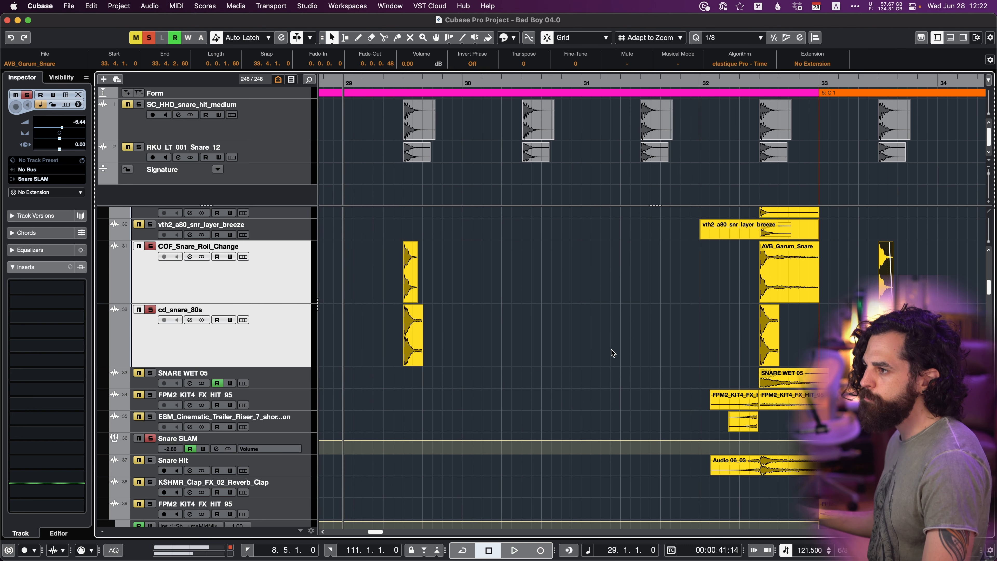
{"action": "key", "text": "KP_Subtract"}
{"action": "key", "text": "KP_Subtract"}
{"action": "scroll", "coordinate": [589, 327], "scroll_direction": "left", "scroll_amount": 6}
{"action": "scroll", "coordinate": [614, 302], "scroll_direction": "right", "scroll_amount": 3}
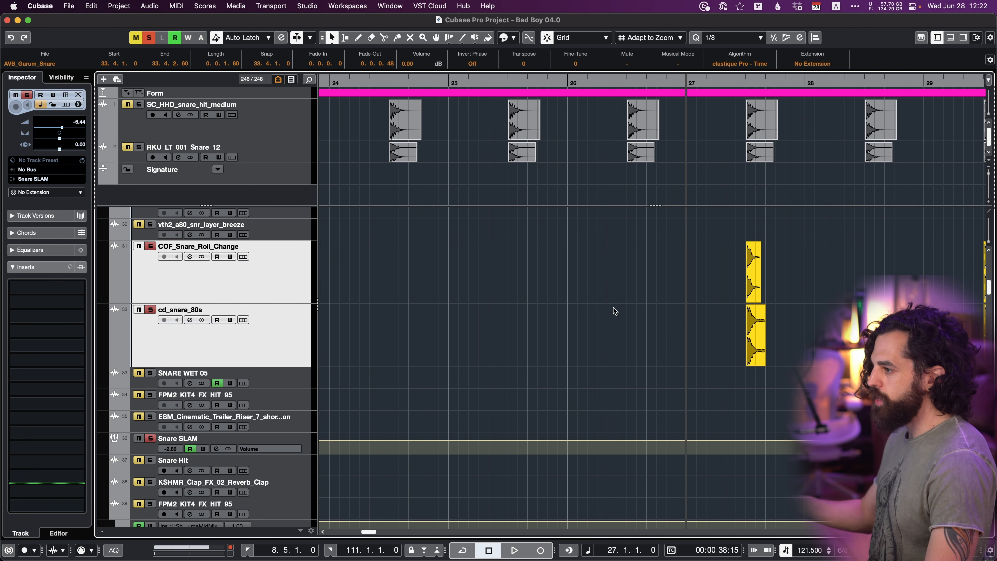
{"action": "key", "text": "g"}
{"action": "key", "text": "g"}
{"action": "left_click_drag", "start_coordinate": [559, 273], "coordinate": [824, 349]}
{"action": "key", "text": "Delete"}
Paste the copied snare hits relative to the cursor at bar 27 on both tracks.
{"action": "key", "text": "h"}
{"action": "key", "text": "h"}
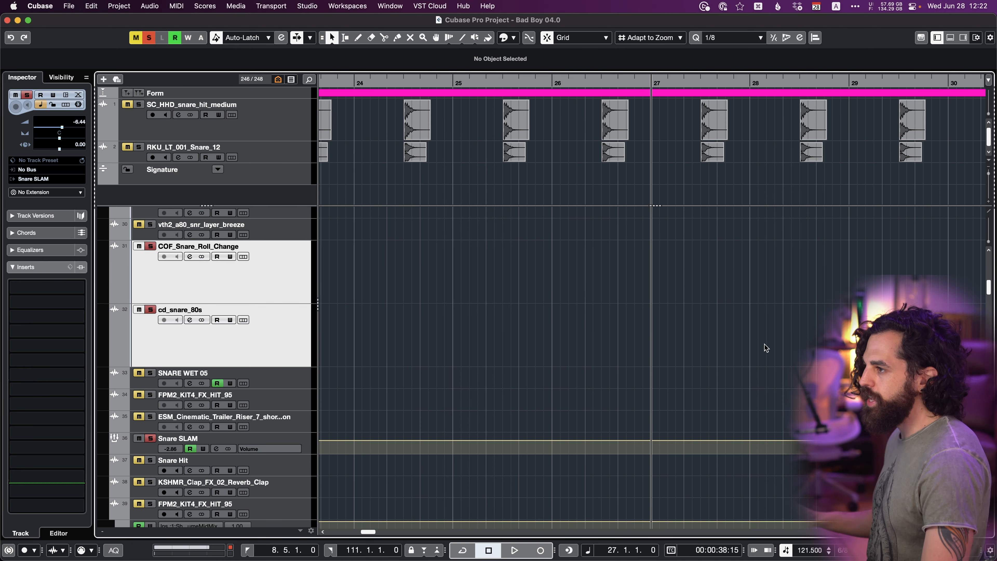
{"action": "key", "text": "super+z"}
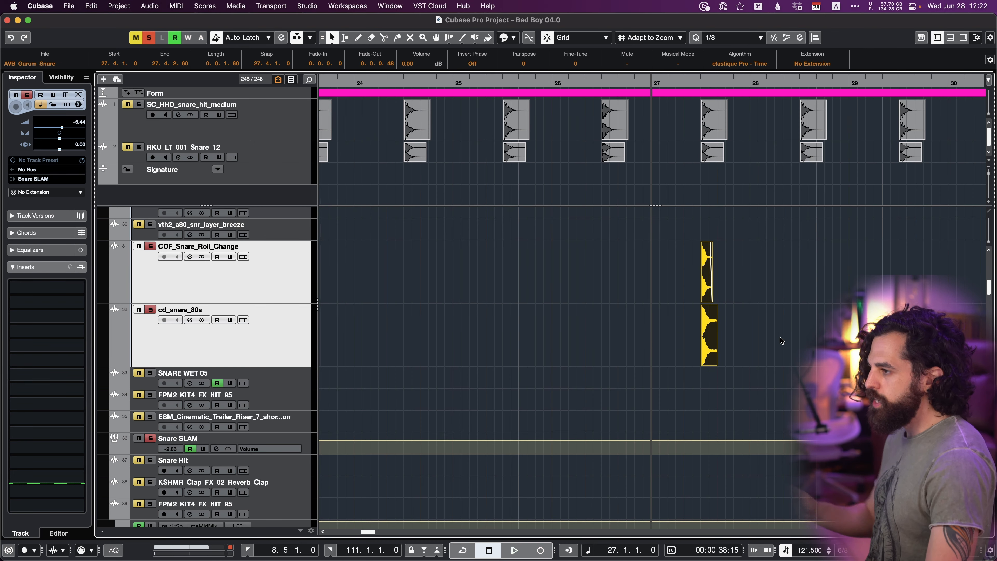
{"action": "scroll", "coordinate": [782, 340], "scroll_direction": "right", "scroll_amount": 2}
{"action": "scroll", "coordinate": [781, 339], "scroll_direction": "right", "scroll_amount": 1}
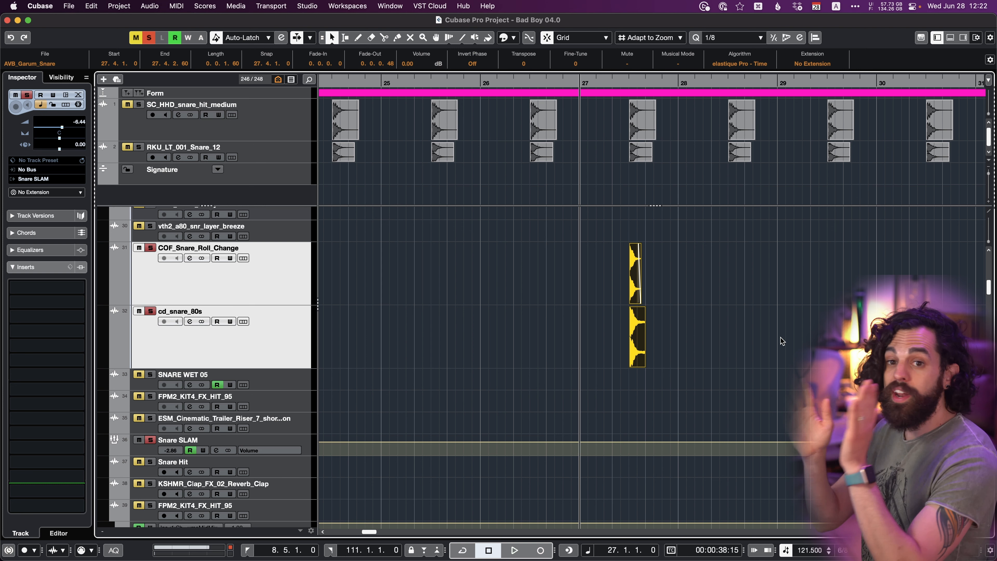
Copy the bar 27 snare hits with the cursor at bar 28, and paste them relative to the cursor at bar 26.
{"action": "key", "text": "KP_Add"}
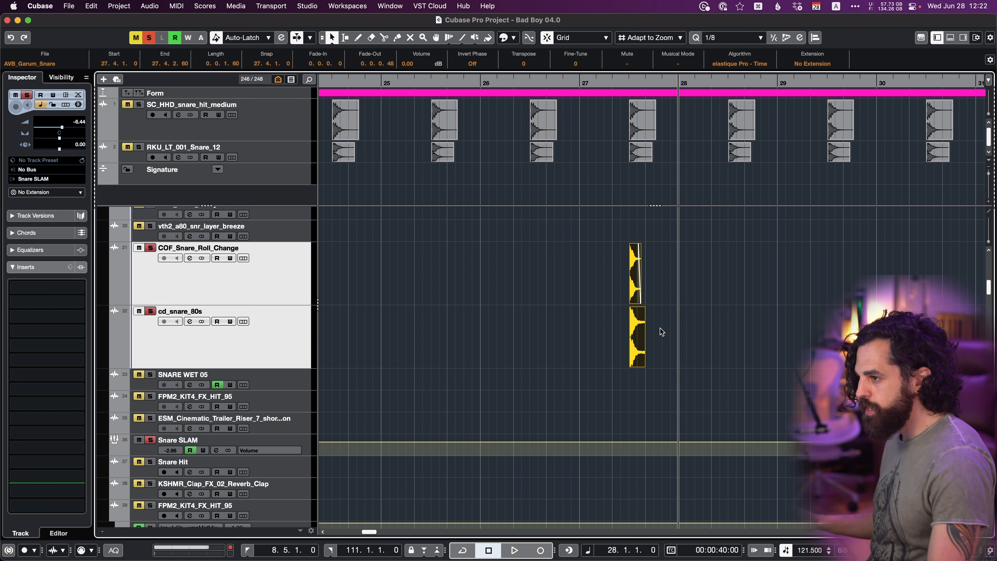
{"action": "key", "text": "KP_Subtract"}
{"action": "key", "text": "KP_Subtract"}
{"action": "left_click", "coordinate": [577, 327]}
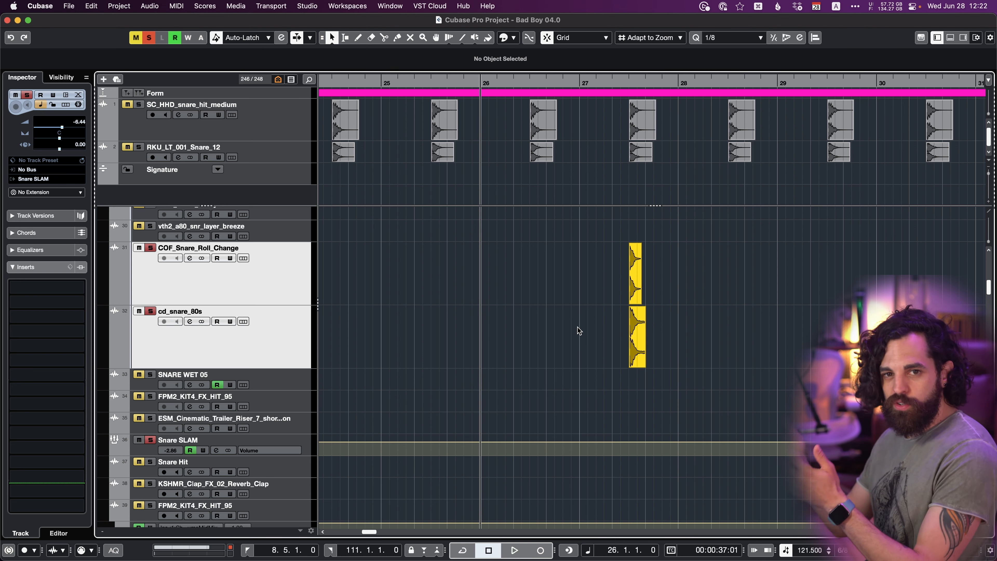
{"action": "key", "text": "super+v"}
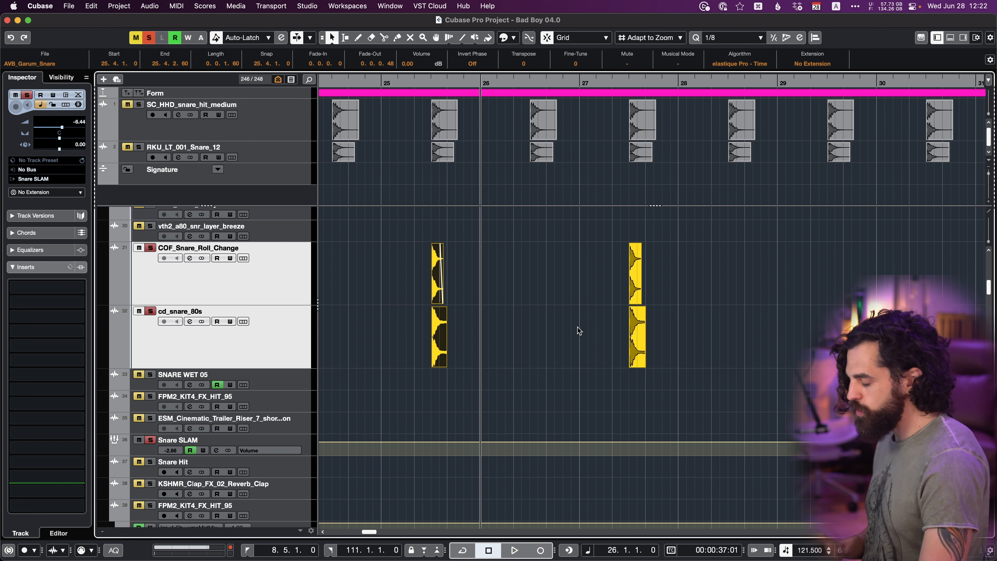
Place the cursor at bar 37 and select the run of snare events starting in bar 34 on both tracks.
{"action": "key", "text": "g"}
{"action": "key", "text": "g"}
{"action": "scroll", "coordinate": [625, 338], "scroll_direction": "right", "scroll_amount": 3}
{"action": "key", "text": "g"}
{"action": "key", "text": "g"}
{"action": "scroll", "coordinate": [632, 341], "scroll_direction": "right", "scroll_amount": 7}
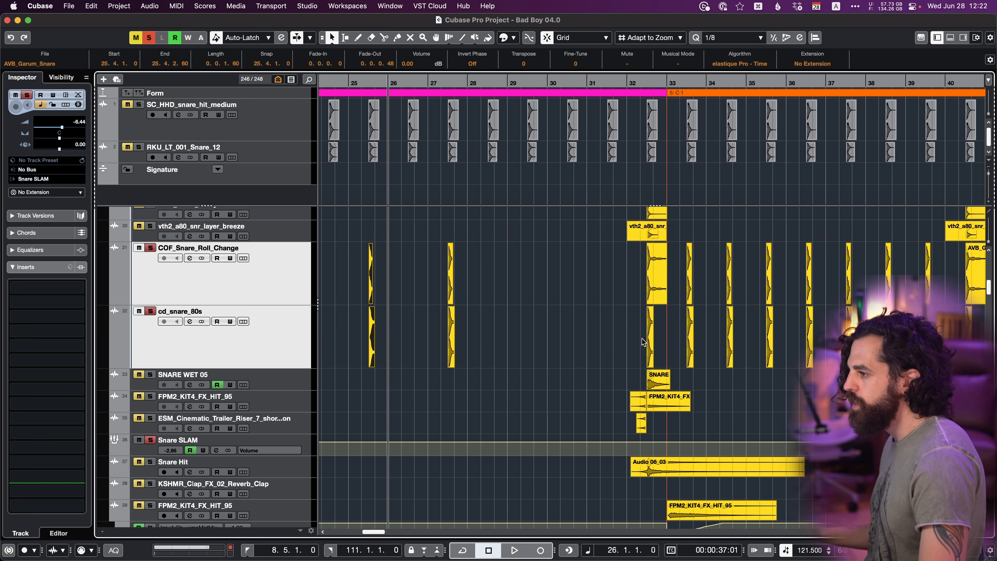
{"action": "left_click", "coordinate": [833, 80]}
{"action": "left_click_drag", "start_coordinate": [650, 268], "coordinate": [837, 398]}
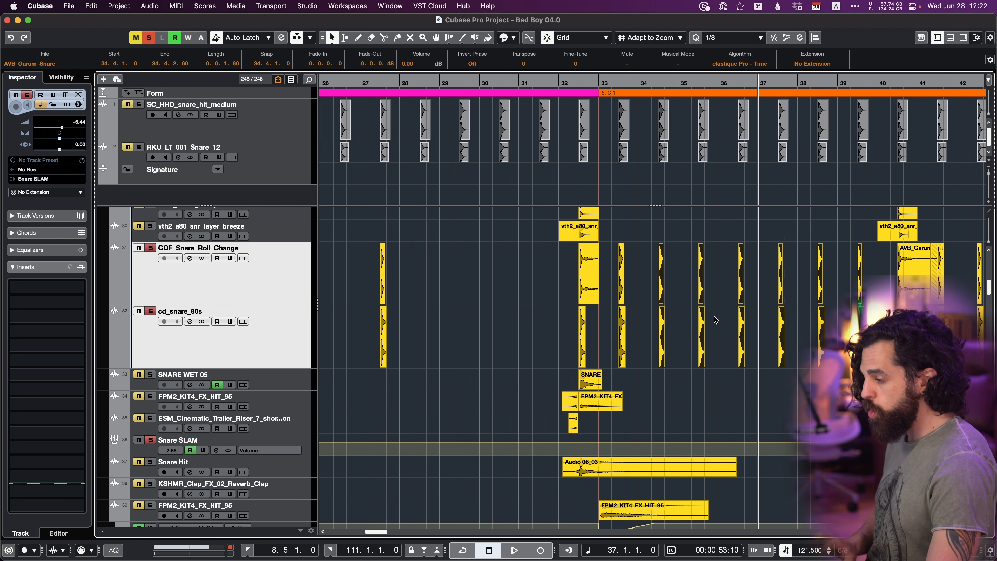
Delete the pasted snare hits in bars 25 and 27 on both tracks and place the cursor at bar 26.
{"action": "scroll", "coordinate": [703, 310], "scroll_direction": "left", "scroll_amount": 2}
{"action": "key", "text": "KP_Subtract"}
{"action": "key", "text": "KP_Subtract"}
{"action": "key", "text": "KP_Subtract"}
{"action": "key", "text": "KP_Subtract"}
{"action": "key", "text": "KP_Subtract"}
{"action": "key", "text": "KP_Subtract"}
{"action": "key", "text": "KP_Subtract"}
{"action": "key", "text": "KP_Subtract"}
{"action": "key", "text": "KP_Subtract"}
{"action": "key", "text": "KP_Subtract"}
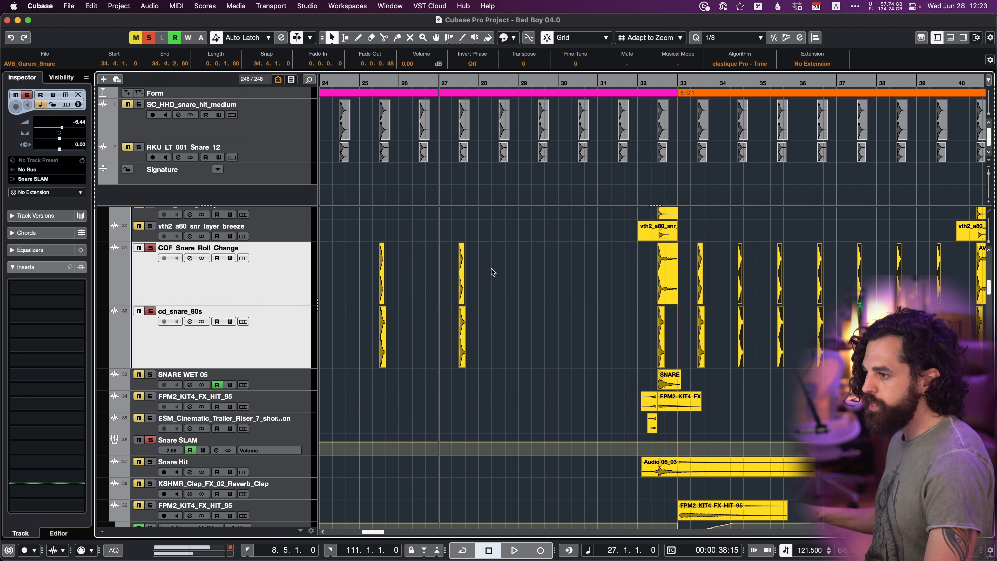
{"action": "left_click_drag", "start_coordinate": [497, 269], "coordinate": [358, 342]}
{"action": "key", "text": "Delete"}
{"action": "scroll", "coordinate": [410, 341], "scroll_direction": "left", "scroll_amount": 1}
{"action": "key", "text": "KP_Subtract"}
{"action": "left_click", "coordinate": [433, 330]}
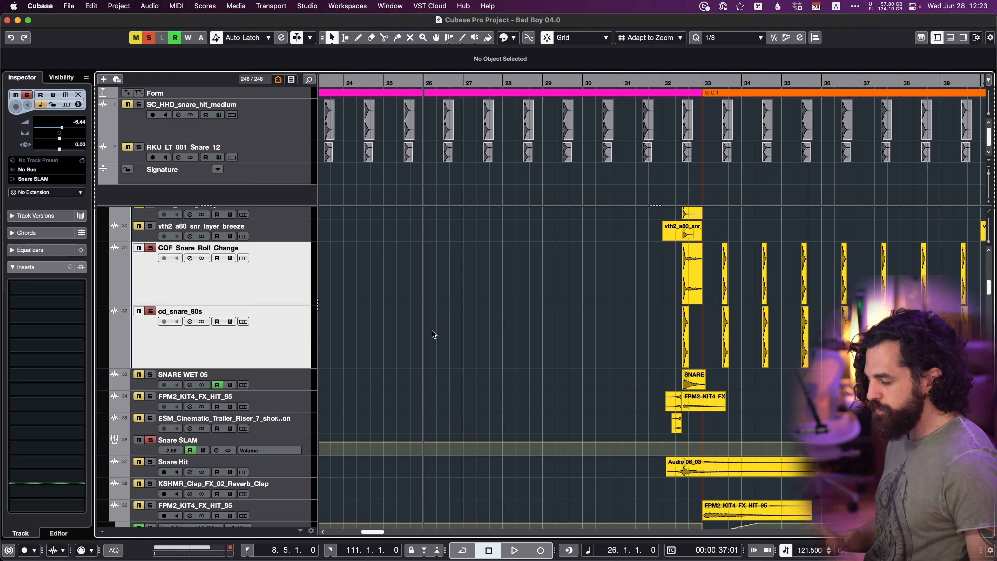
Paste the copied snare run relative to the cursor at bar 26 on both tracks, and delete the pasted events.
{"action": "key", "text": "super+z"}
{"action": "scroll", "coordinate": [433, 334], "scroll_direction": "left", "scroll_amount": 2}
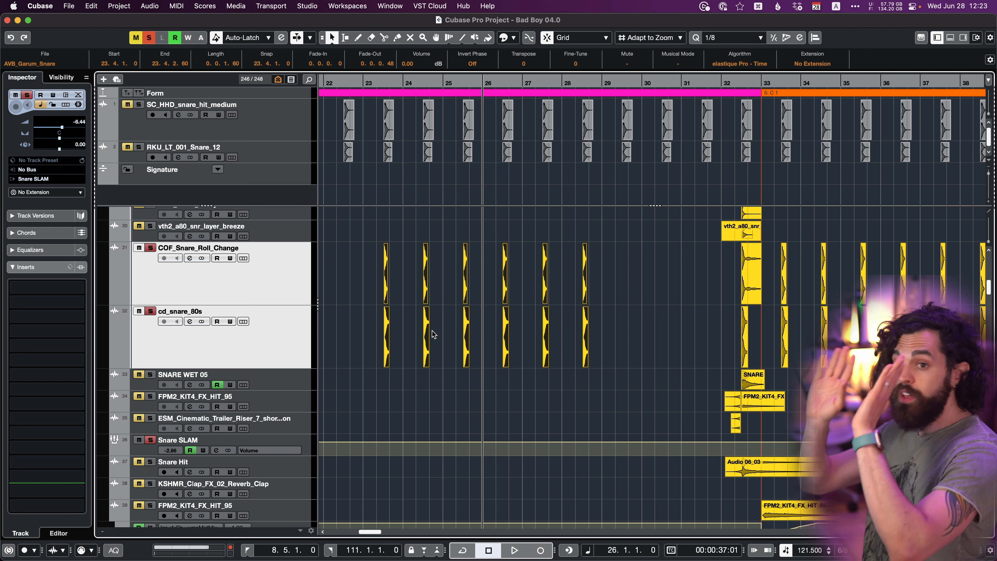
{"action": "key", "text": "Delete"}
{"action": "scroll", "coordinate": [432, 365], "scroll_direction": "down", "scroll_amount": 2}
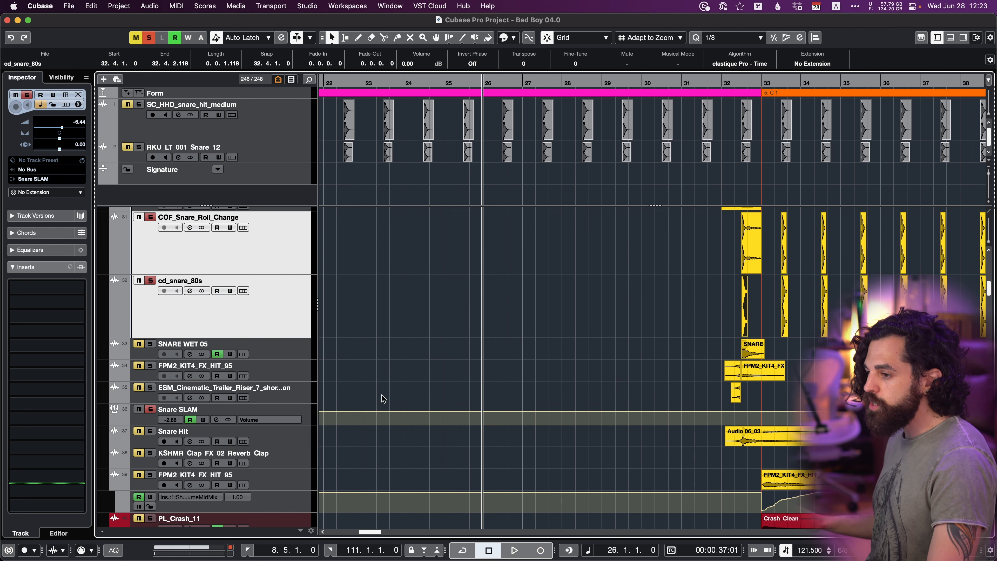
Copy the Audio 06_03 event at bar 32 on the Snare Hit track, and paste it relative to the cursor around bar 26.
{"action": "left_click", "coordinate": [286, 444]}
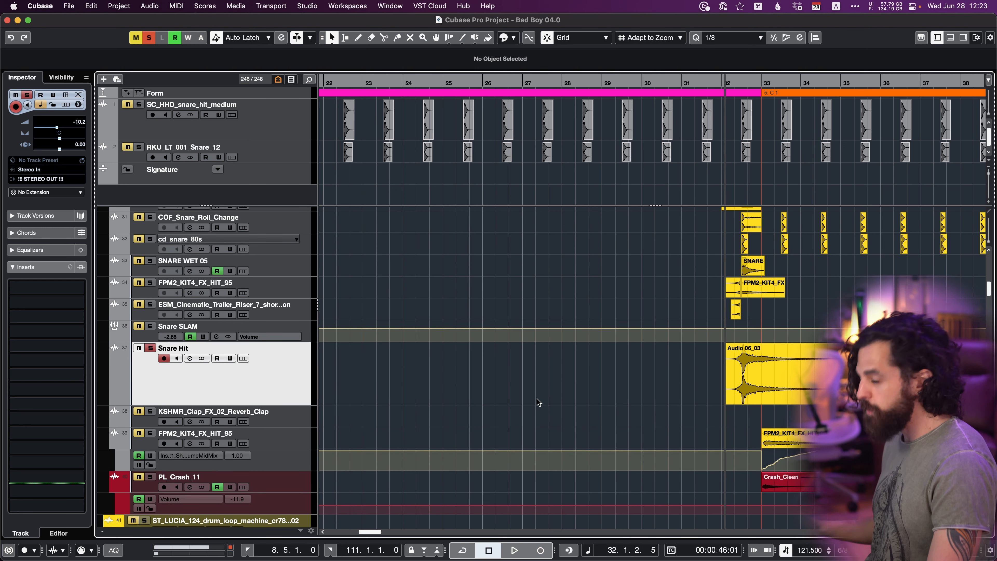
{"action": "key", "text": "h"}
{"action": "key", "text": "h"}
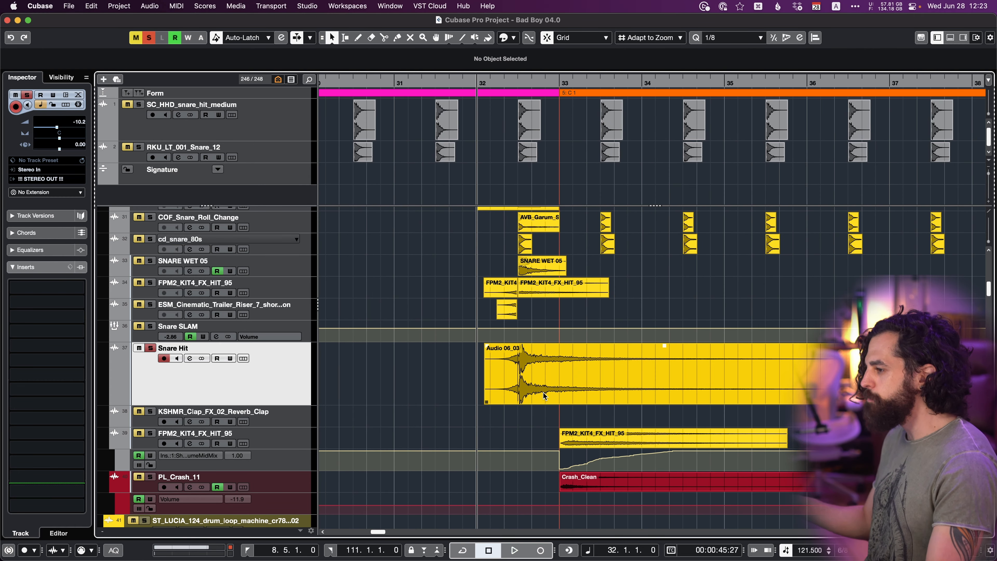
{"action": "key", "text": "h"}
{"action": "key", "text": "h"}
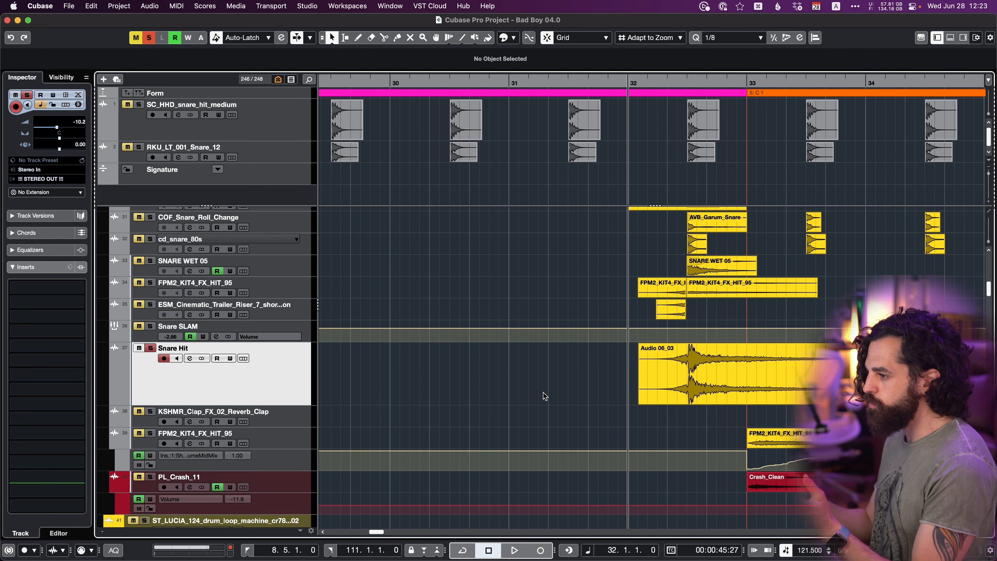
{"action": "left_click", "coordinate": [638, 386]}
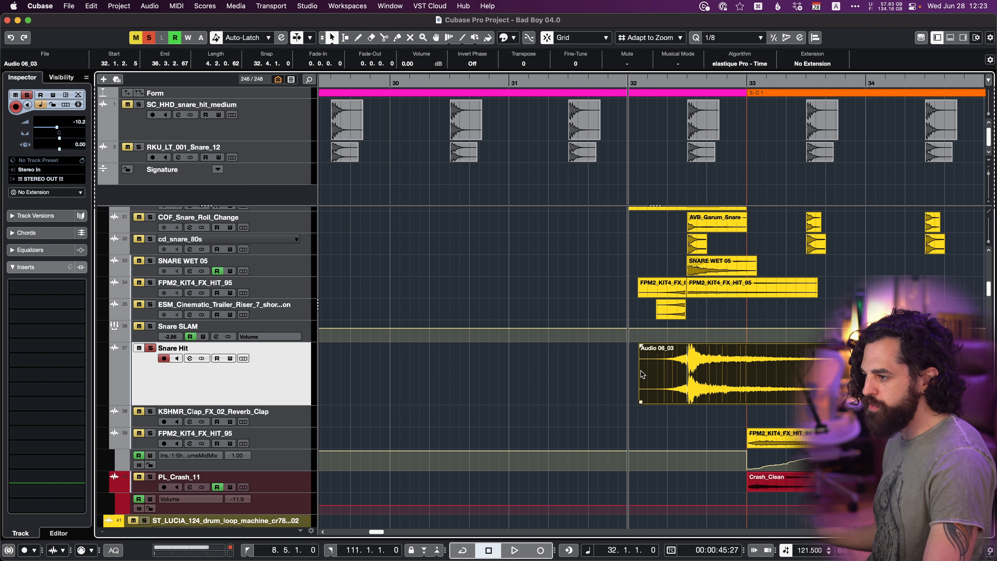
{"action": "key", "text": "KP_Subtract"}
{"action": "key", "text": "KP_Subtract"}
{"action": "key", "text": "KP_Subtract"}
{"action": "key", "text": "KP_Subtract"}
{"action": "key", "text": "KP_Subtract"}
{"action": "key", "text": "KP_Subtract"}
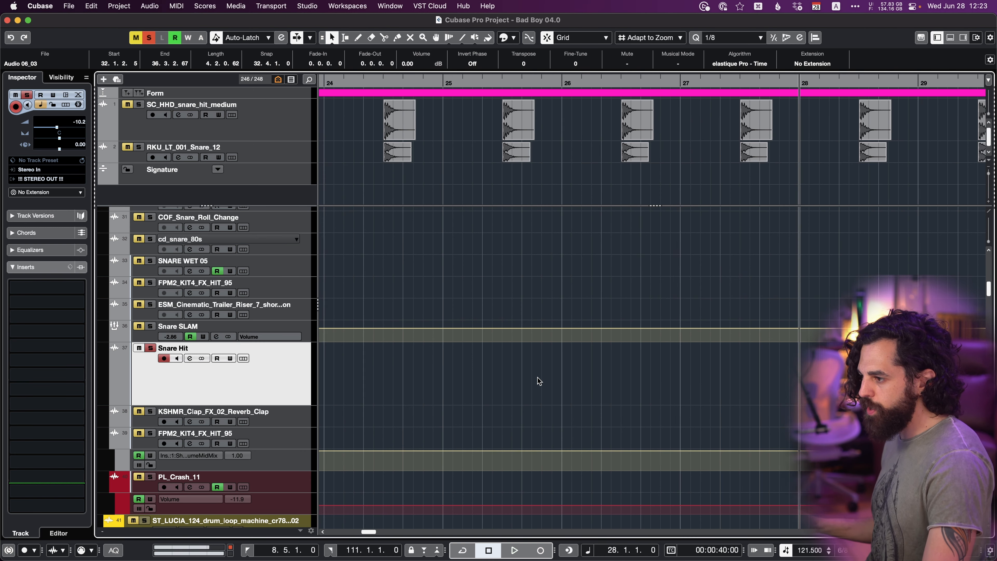
{"action": "key", "text": "super+x"}
{"action": "key", "text": "super+v"}
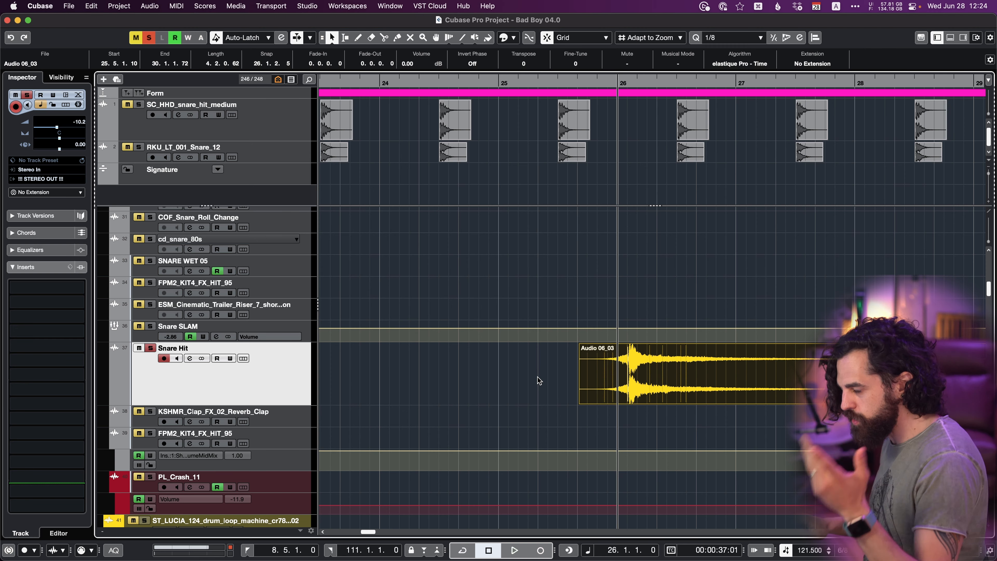
Align the start of the copied Audio 06_03 event with the cursor at bar 26, and follow by aligning its end there.
{"action": "key", "text": "super+z"}
{"action": "key", "text": "g"}
{"action": "key", "text": "g"}
{"action": "scroll", "coordinate": [542, 377], "scroll_direction": "right", "scroll_amount": 2}
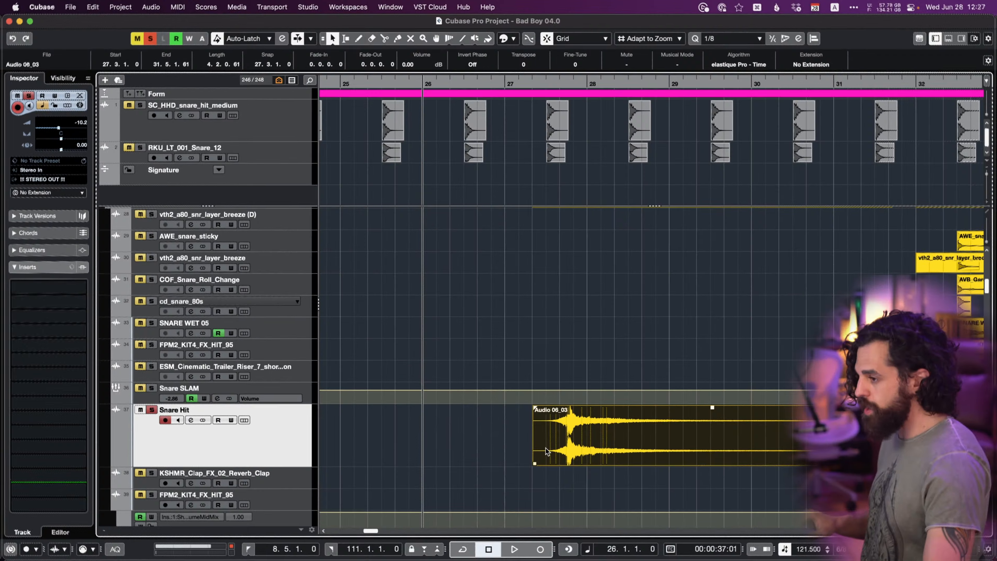
{"action": "scroll", "coordinate": [548, 451], "scroll_direction": "left", "scroll_amount": 1}
{"action": "scroll", "coordinate": [548, 452], "scroll_direction": "down", "scroll_amount": 1}
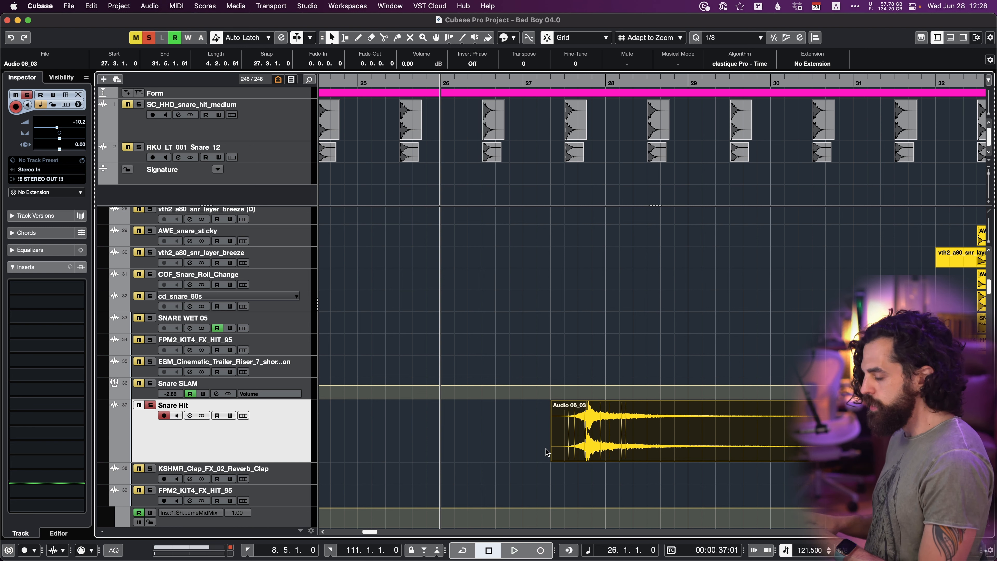
{"action": "key", "text": "super+l"}
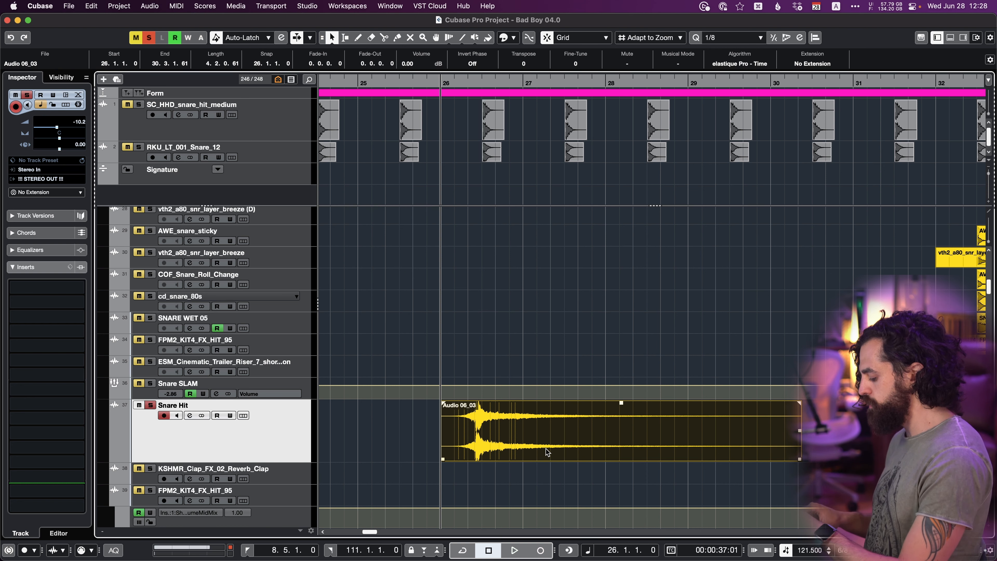
{"action": "key", "text": "super+shift+l"}
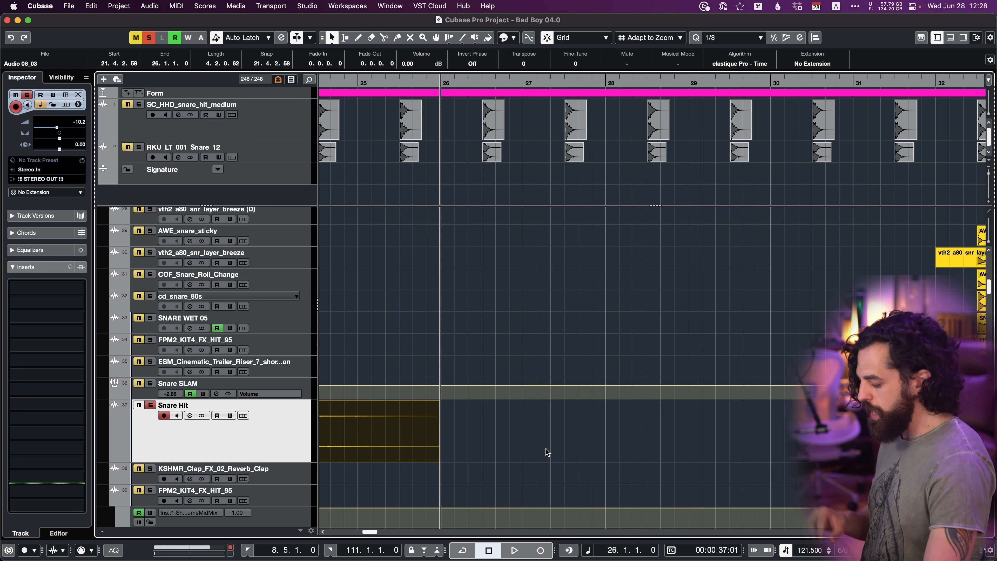
Realign the event's start with the cursor, and set its snap point on the snare hit at 26.3.1.102 in the sample editor.
{"action": "key", "text": "super+l"}
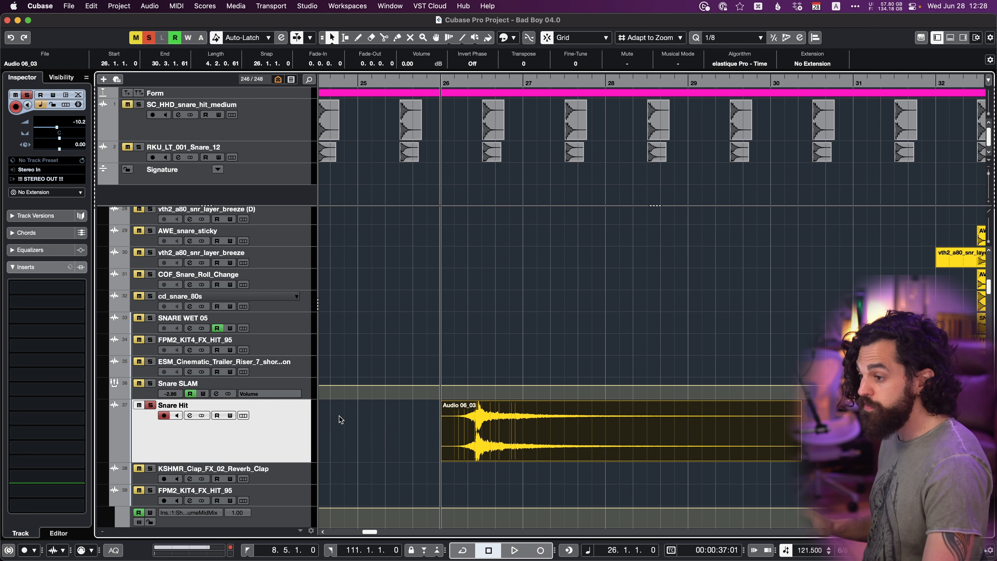
{"action": "key", "text": "Return"}
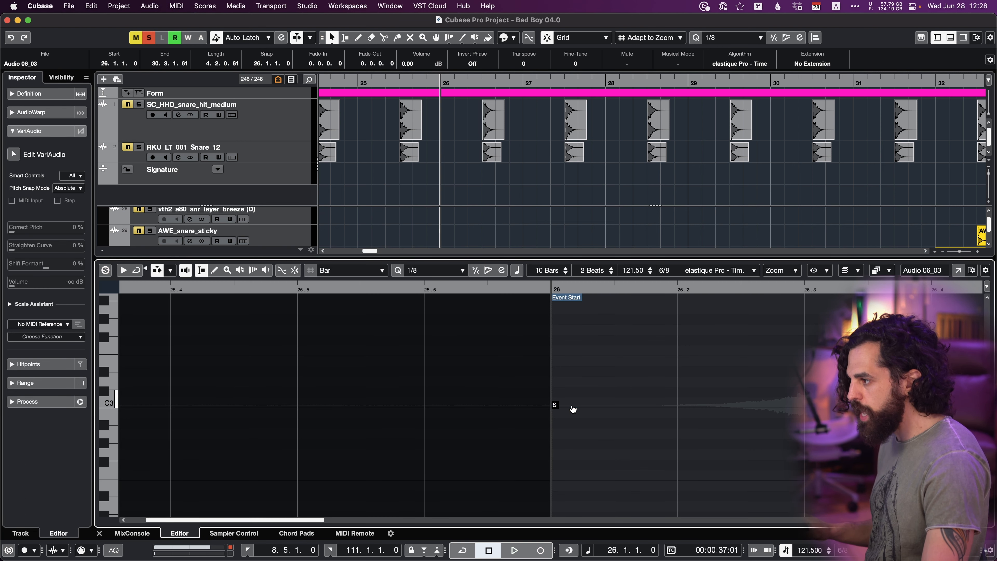
{"action": "key", "text": "Return"}
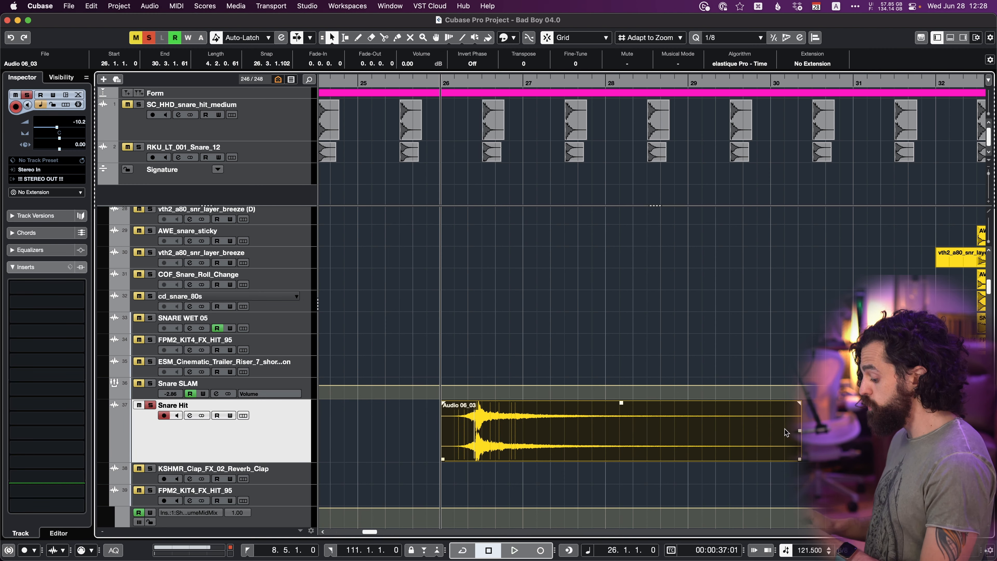
Move the copied Audio 06_03 event on the Snare Hit track so that its end meets the cursor at bar 26.
{"action": "key", "text": "alt+super+l"}
{"action": "key", "text": "shift+super+l"}
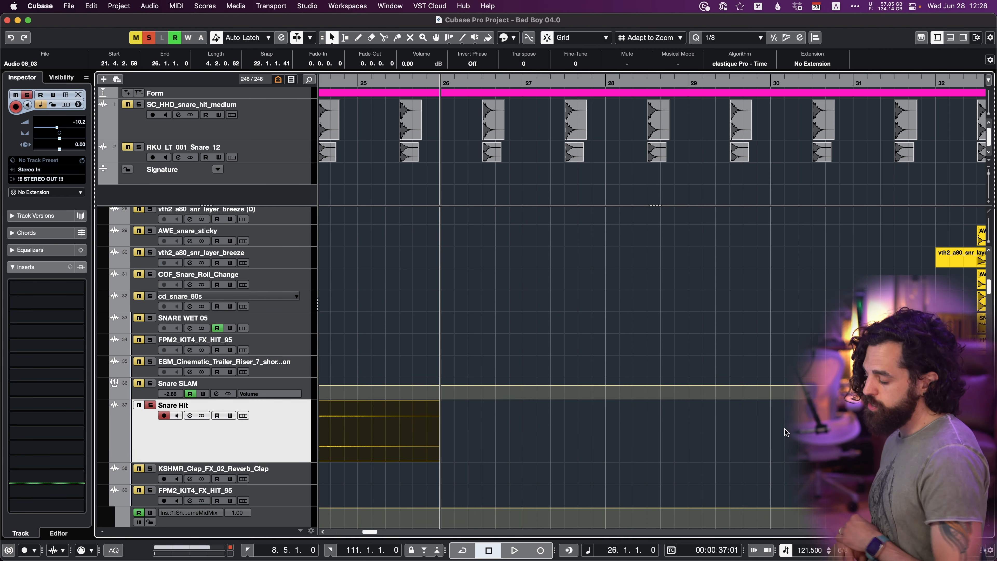
{"action": "key", "text": "g"}
{"action": "key", "text": "g"}
{"action": "key", "text": "g"}
{"action": "scroll", "coordinate": [769, 428], "scroll_direction": "right", "scroll_amount": 2}
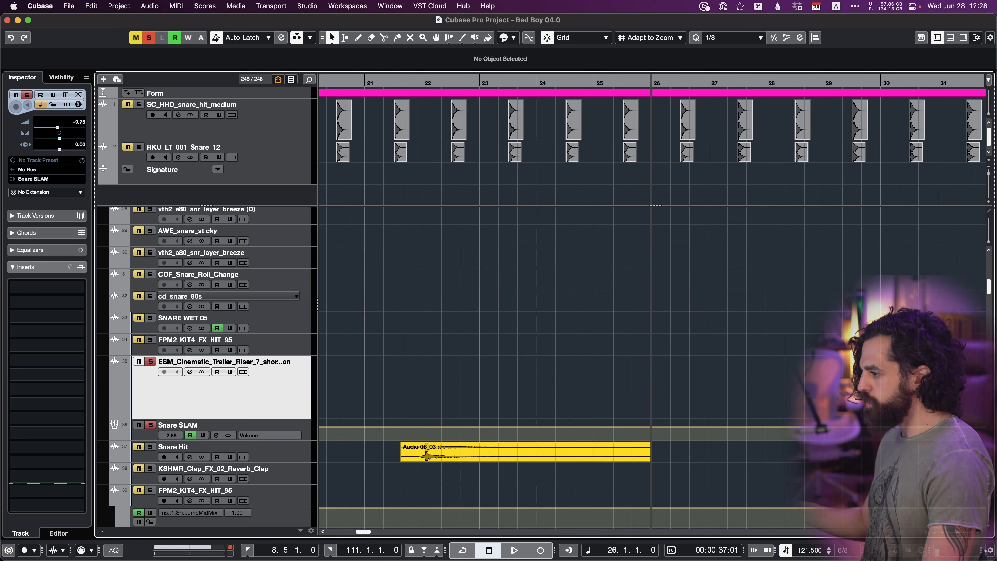
Select the short FPM2_KIT4_FX_HIT_95 and ESM_Cinematic_Trailer_Riser events in bar 32 and move their ends to the cursor at bar 26.
{"action": "scroll", "coordinate": [758, 393], "scroll_direction": "right", "scroll_amount": 4}
{"action": "left_click_drag", "start_coordinate": [752, 388], "coordinate": [844, 342]}
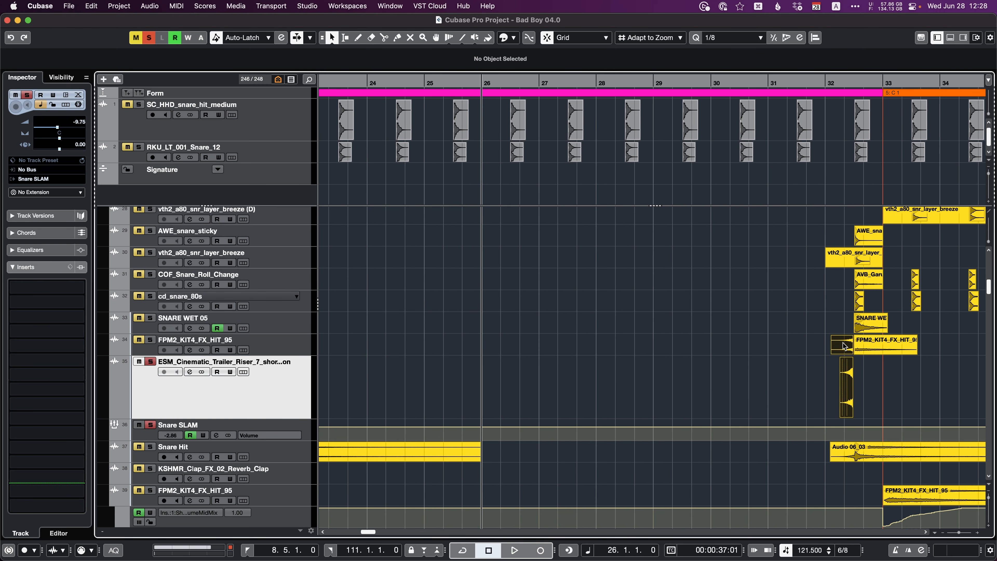
{"action": "left_click", "coordinate": [306, 351]}
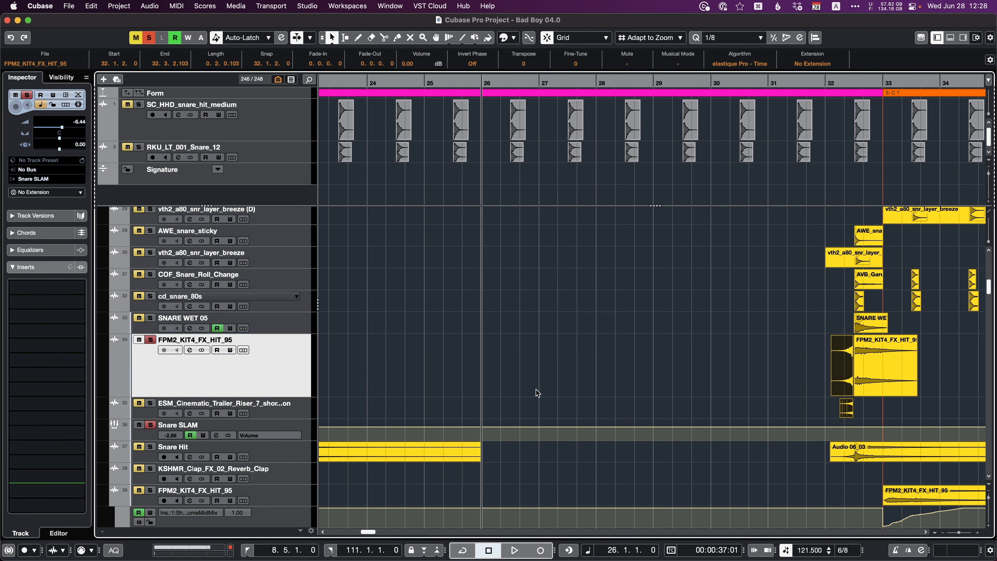
{"action": "key", "text": "super+l"}
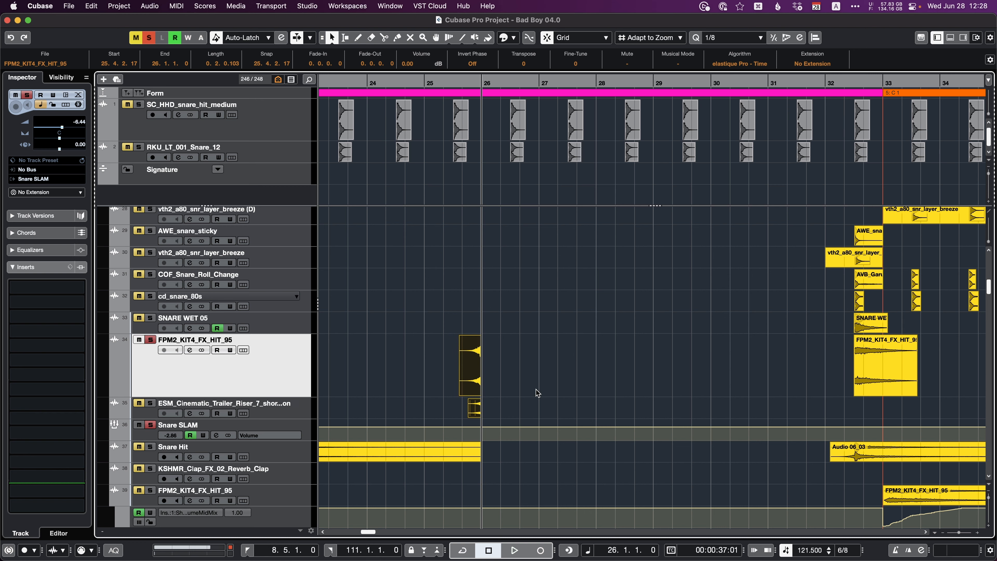
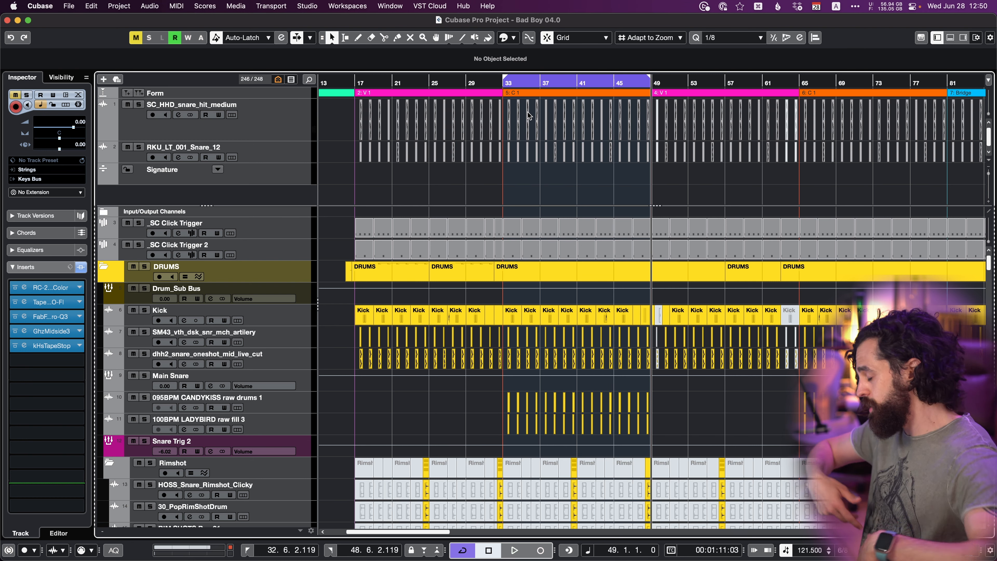
Turn cycle playback off and make a Global Copy of the C 1 chorus range between the locators, bars 33 to 49.
{"action": "key", "text": "slash"}
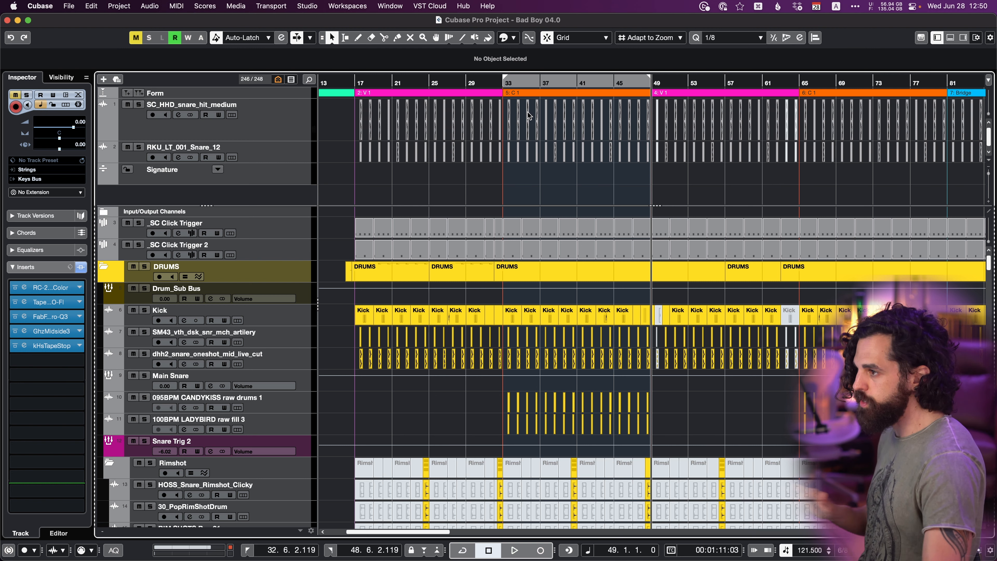
{"action": "left_click", "coordinate": [518, 96]}
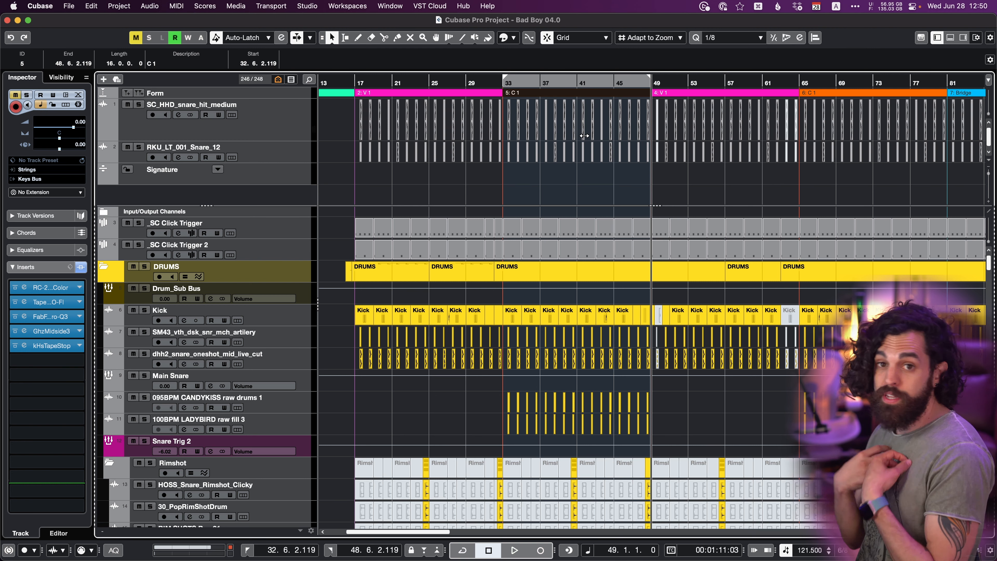
{"action": "left_click", "coordinate": [545, 190]}
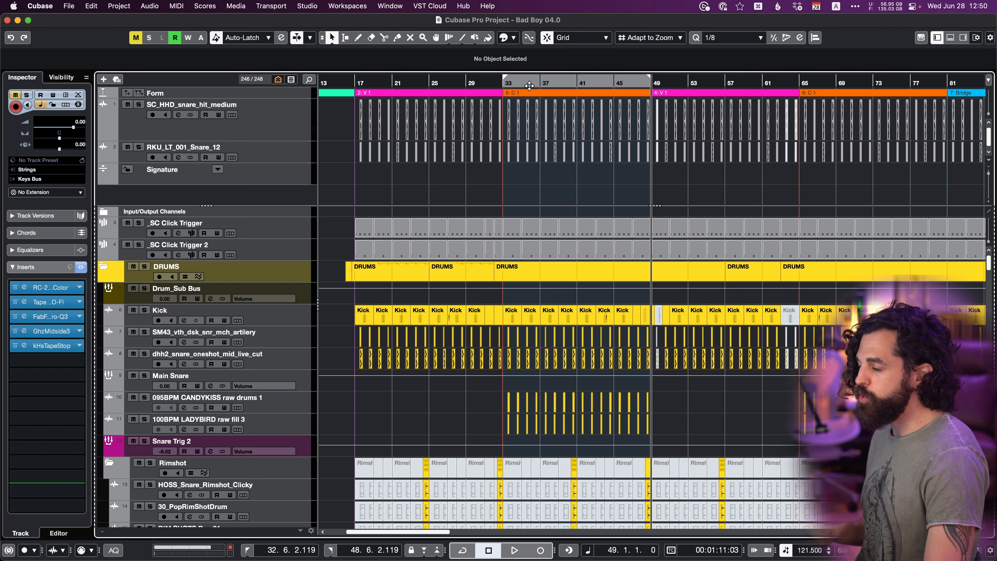
{"action": "left_click", "coordinate": [532, 94]}
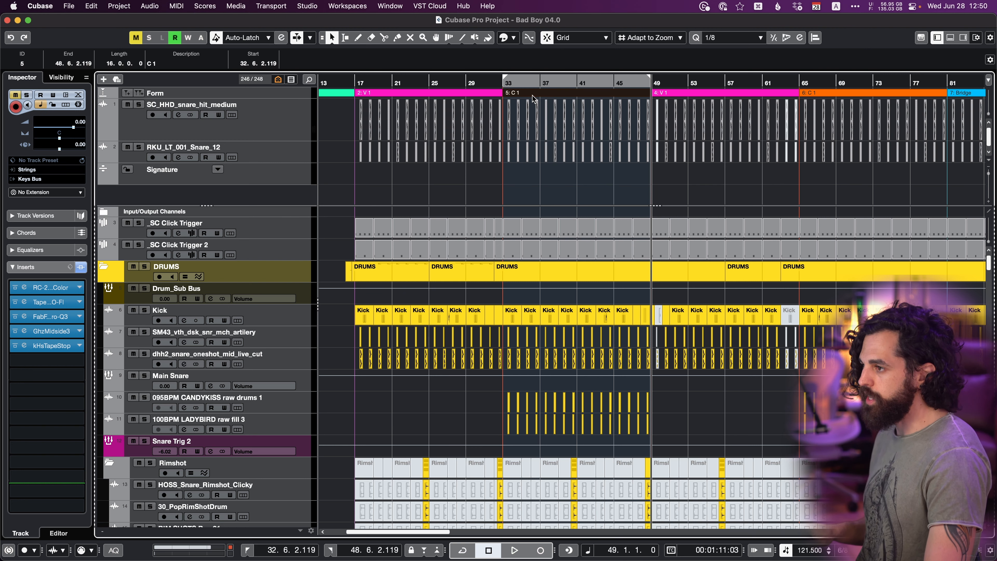
{"action": "left_click", "coordinate": [526, 195]}
{"action": "left_click", "coordinate": [88, 7]}
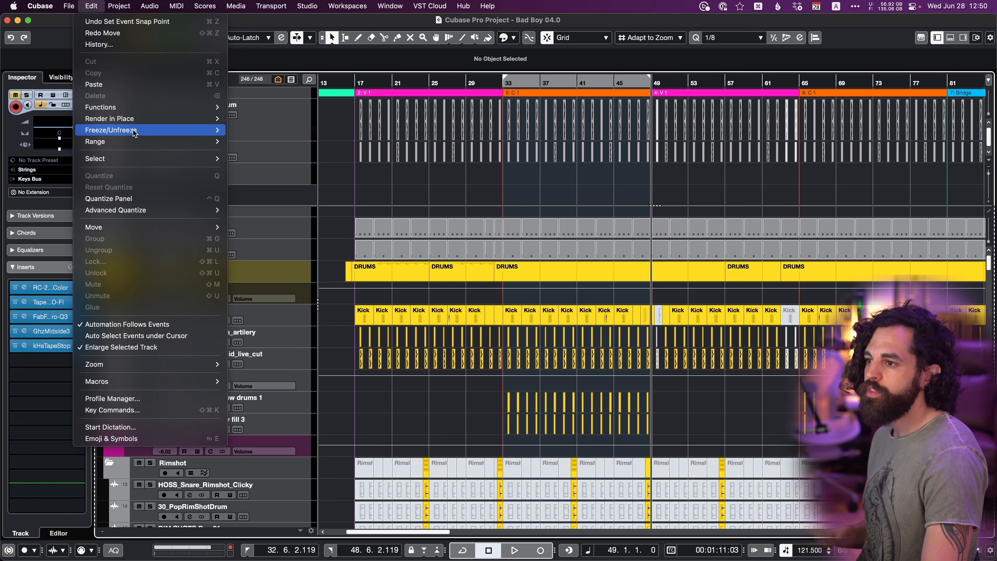
{"action": "mouse_move", "coordinate": [140, 142]}
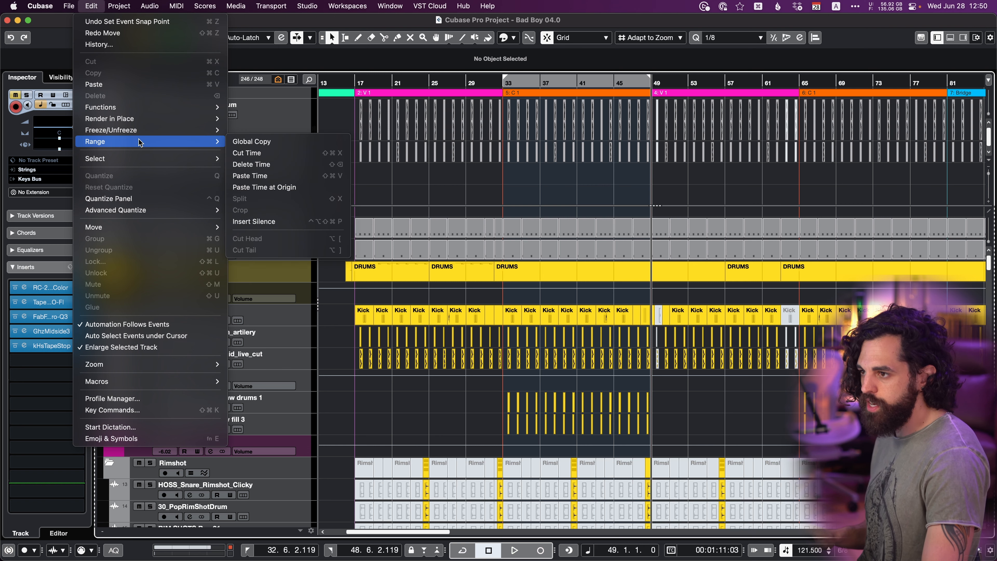
{"action": "left_click", "coordinate": [266, 143]}
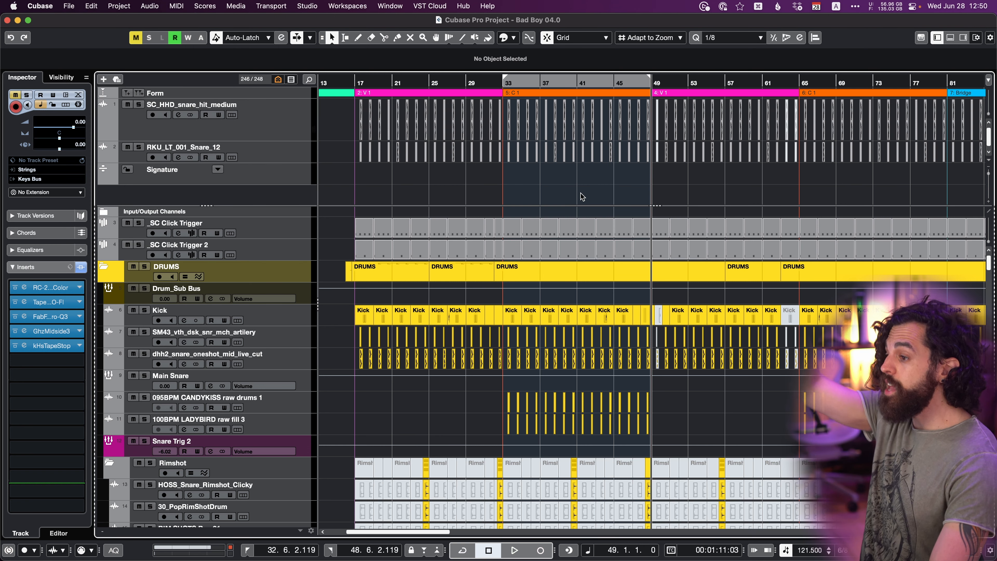
Paste the globally copied chorus range at the cursor at bar 49, over the existing V 1 section.
{"action": "scroll", "coordinate": [582, 196], "scroll_direction": "down", "scroll_amount": 1}
{"action": "scroll", "coordinate": [564, 281], "scroll_direction": "down", "scroll_amount": 5}
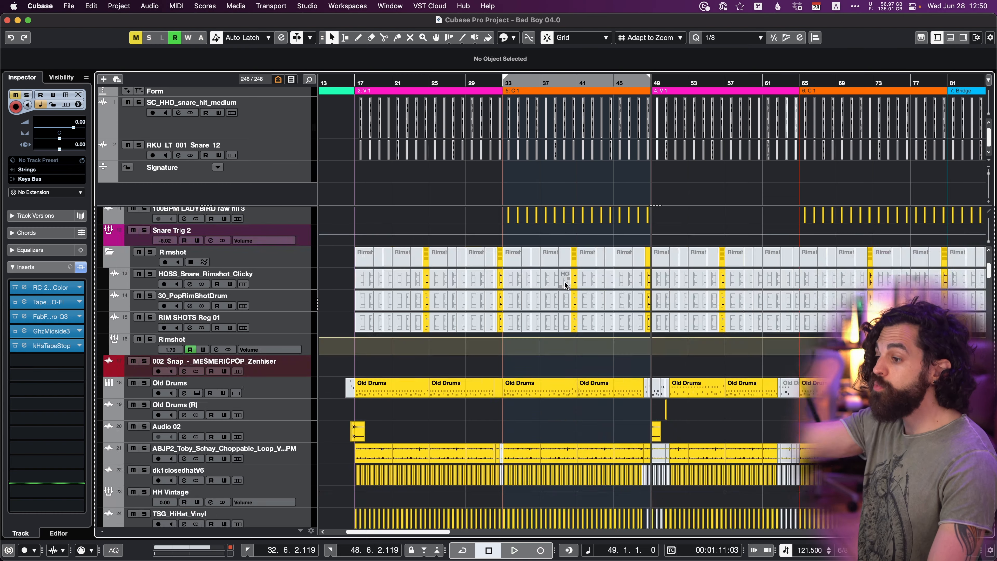
{"action": "scroll", "coordinate": [565, 281], "scroll_direction": "down", "scroll_amount": 15}
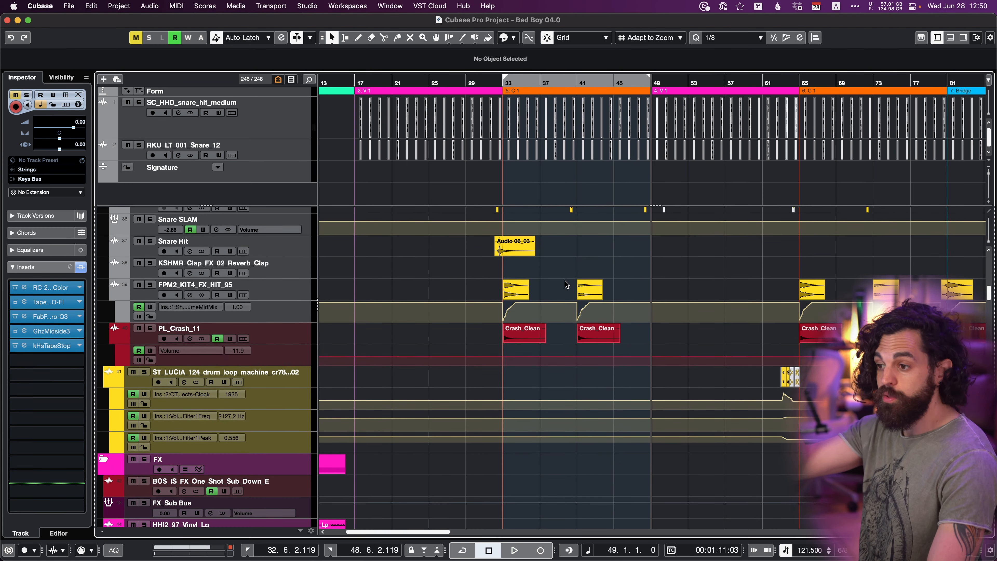
{"action": "scroll", "coordinate": [567, 278], "scroll_direction": "up", "scroll_amount": 10}
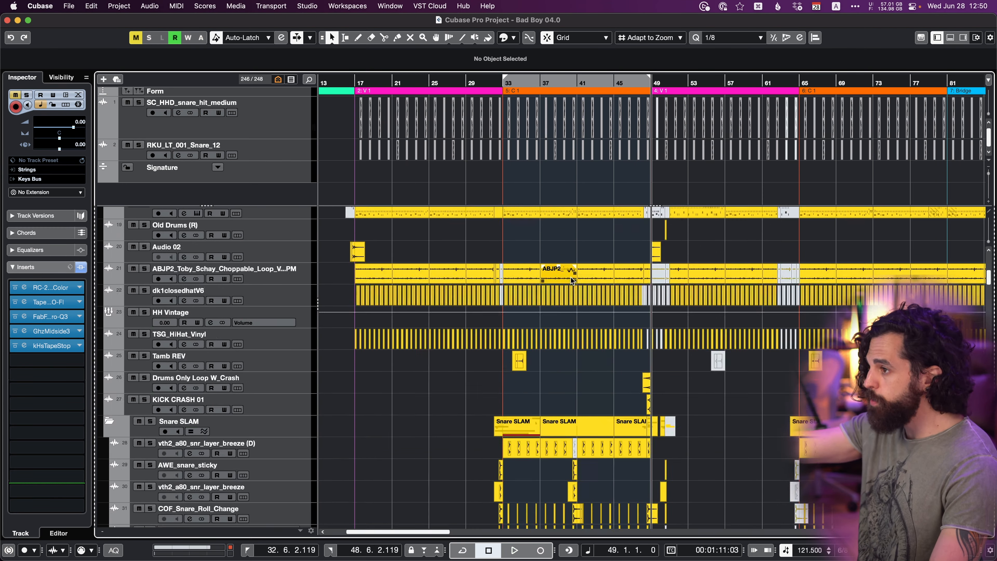
{"action": "scroll", "coordinate": [572, 278], "scroll_direction": "up", "scroll_amount": 8}
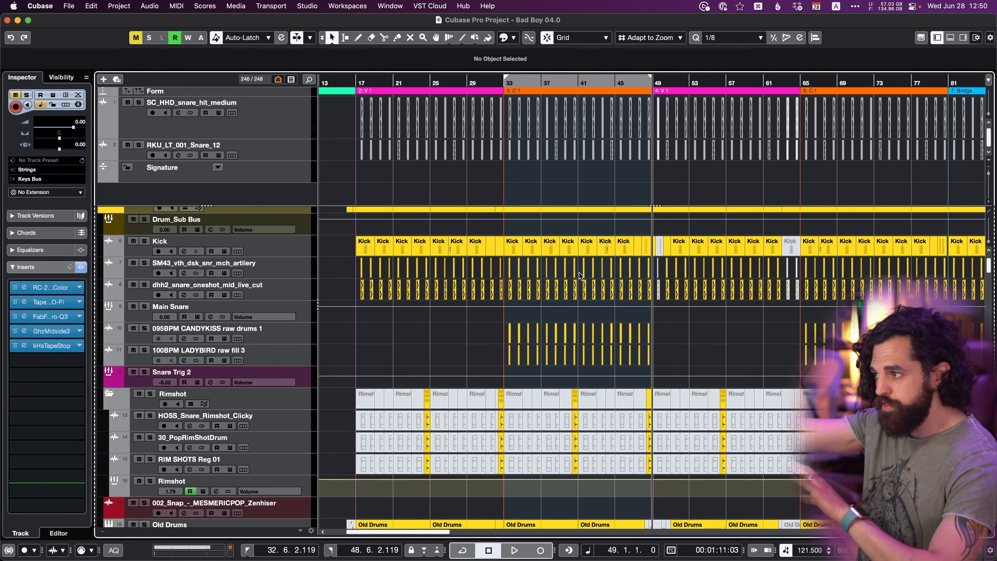
{"action": "scroll", "coordinate": [586, 203], "scroll_direction": "right", "scroll_amount": 3}
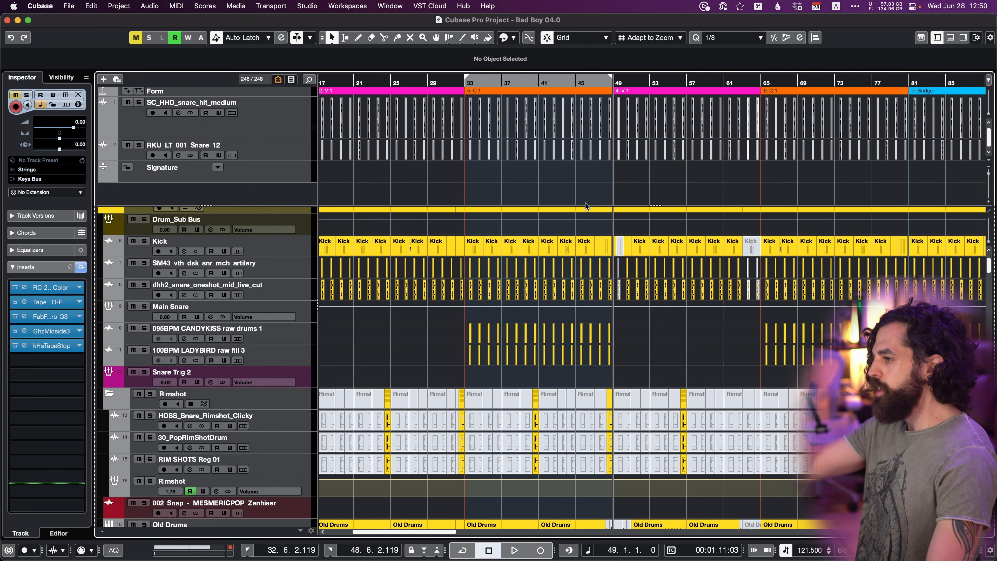
{"action": "scroll", "coordinate": [585, 203], "scroll_direction": "right", "scroll_amount": 1}
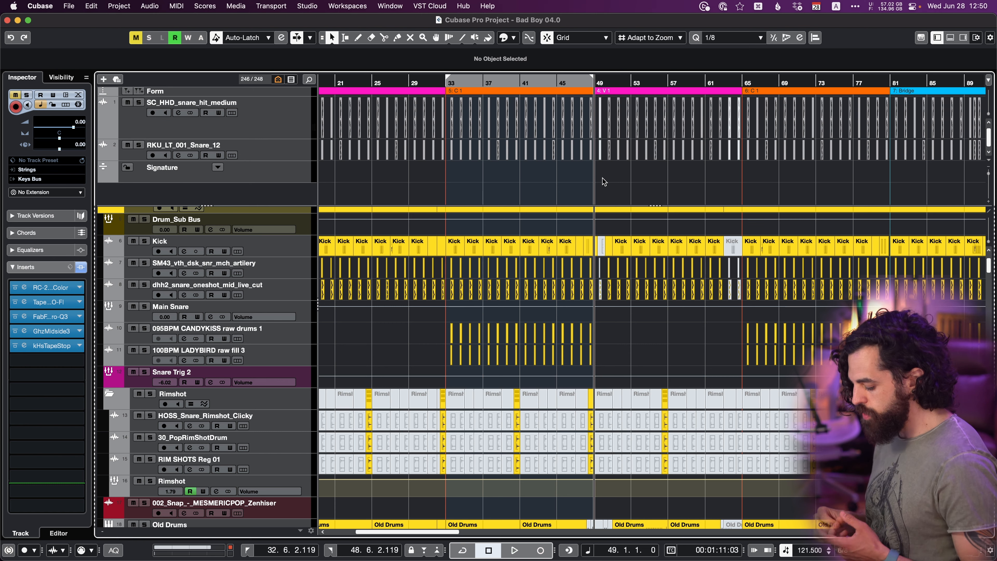
{"action": "key", "text": "super+v"}
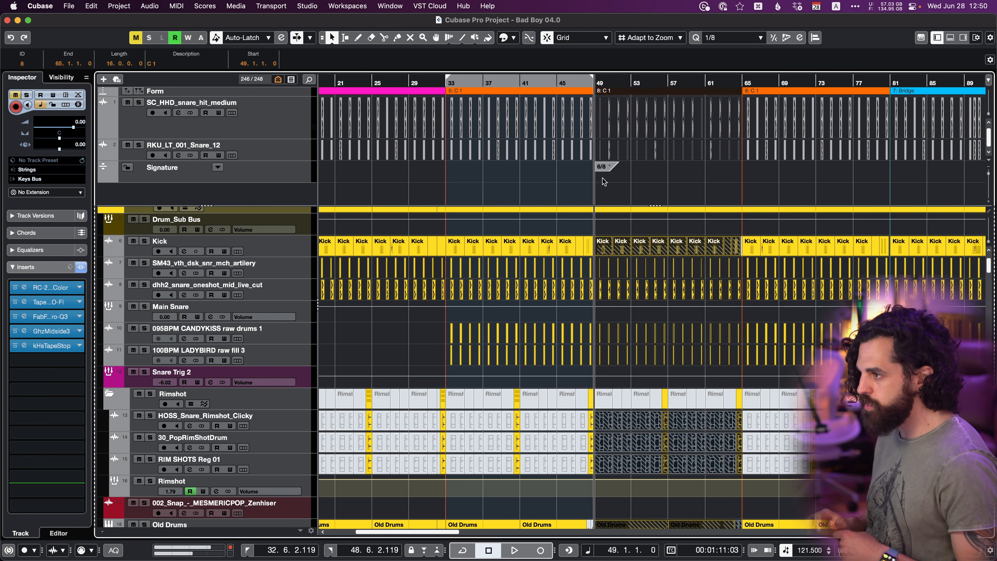
Check the pasted events on the drum tracks and undo the paste.
{"action": "scroll", "coordinate": [618, 218], "scroll_direction": "down", "scroll_amount": 4}
{"action": "scroll", "coordinate": [625, 237], "scroll_direction": "down", "scroll_amount": 4}
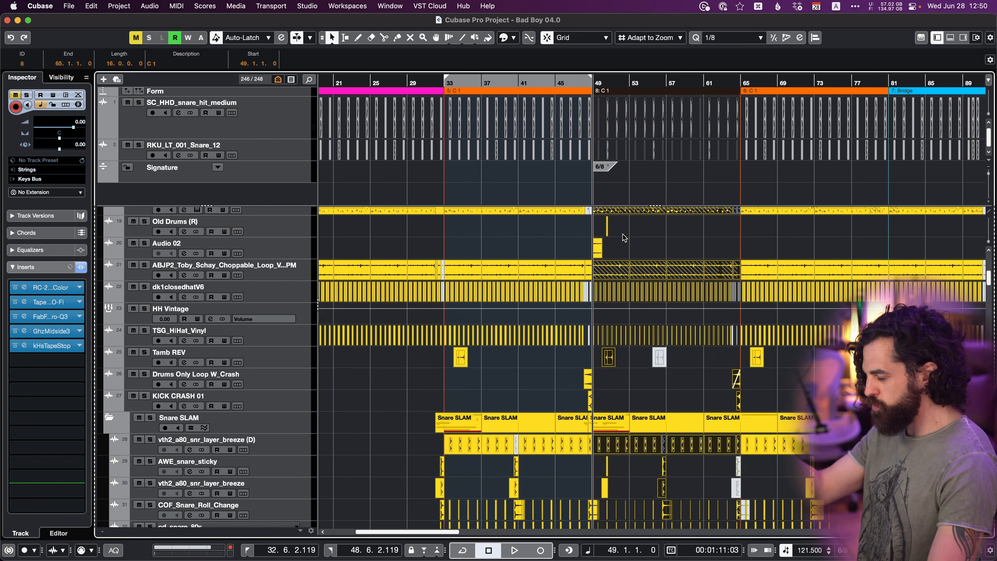
{"action": "scroll", "coordinate": [624, 237], "scroll_direction": "up", "scroll_amount": 8}
{"action": "key", "text": "super+z"}
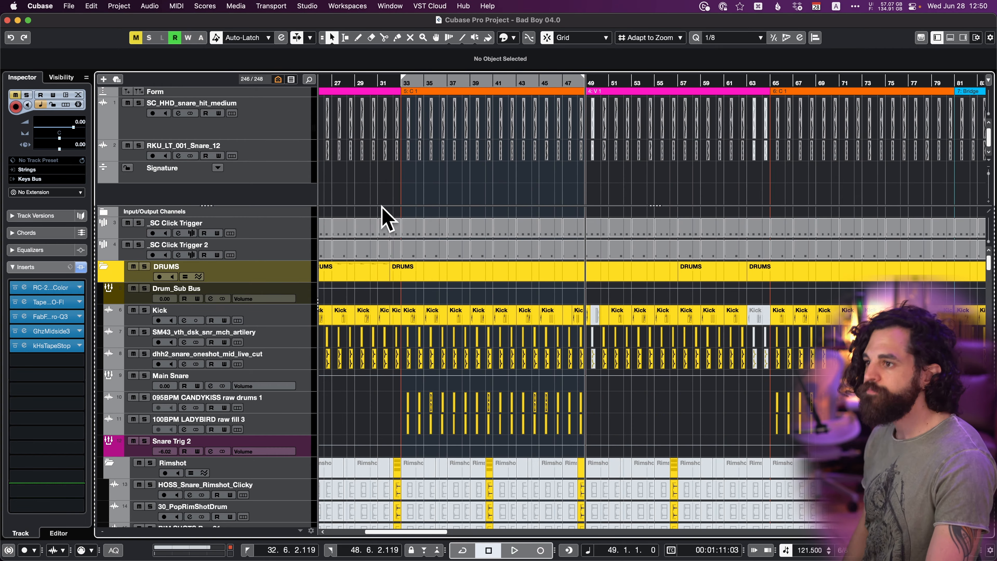
Insert the copied chorus range at bar 49 with Paste Time, pushing the following sections back.
{"action": "left_click", "coordinate": [90, 6]}
{"action": "mouse_move", "coordinate": [189, 144]}
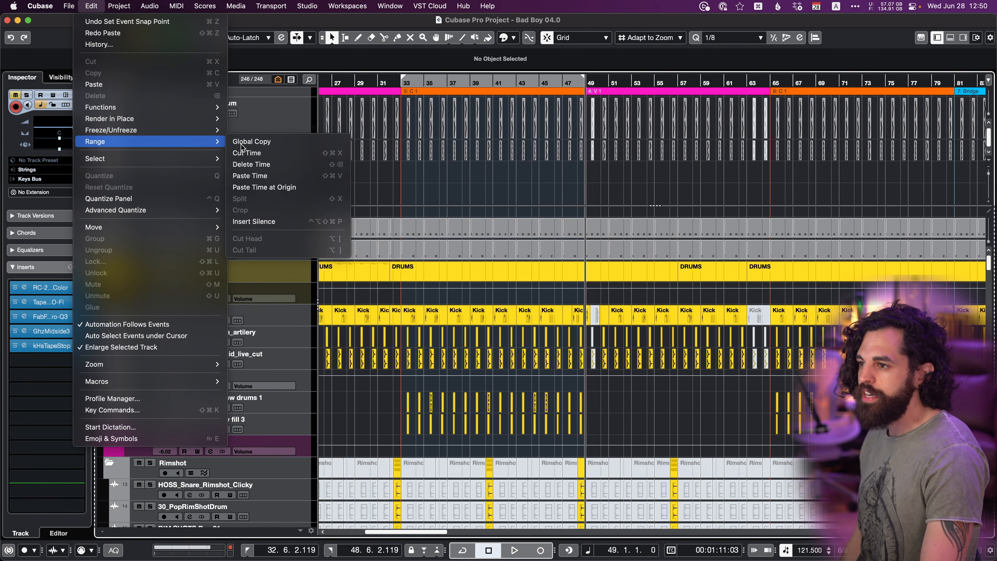
{"action": "left_click", "coordinate": [252, 176]}
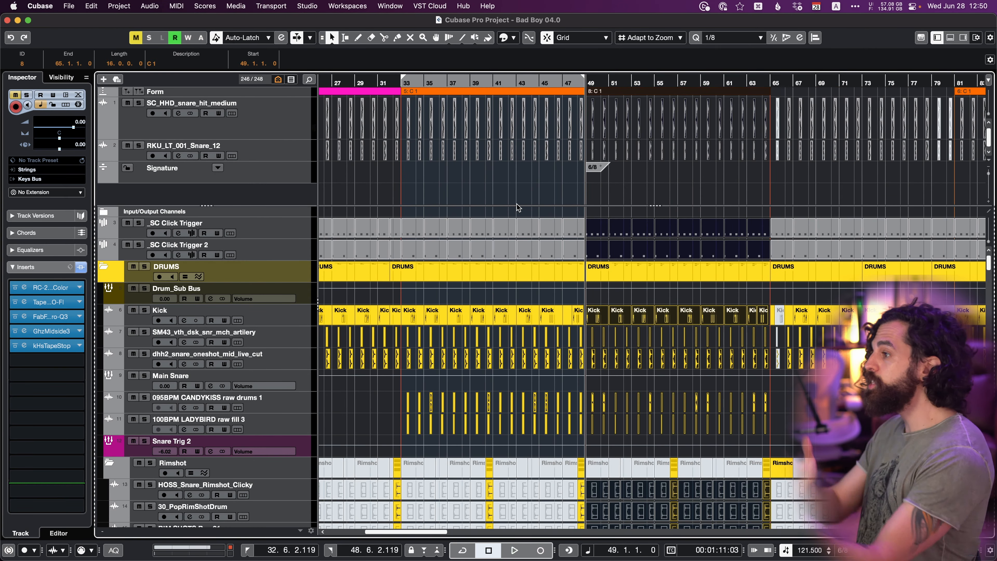
{"action": "scroll", "coordinate": [516, 204], "scroll_direction": "up", "scroll_amount": 1}
{"action": "key", "text": "g"}
{"action": "key", "text": "g"}
{"action": "key", "text": "g"}
{"action": "key", "text": "g"}
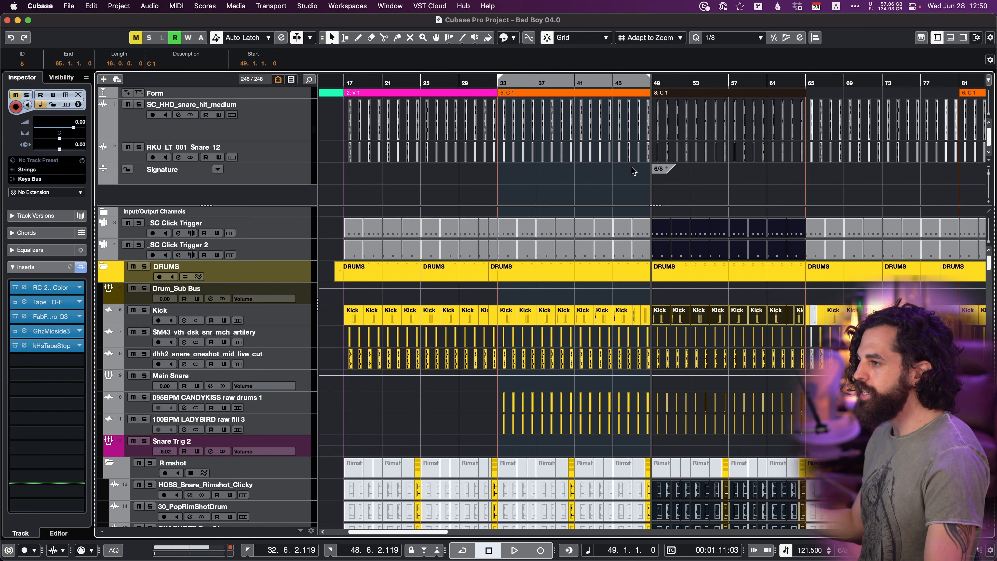
{"action": "scroll", "coordinate": [646, 146], "scroll_direction": "right", "scroll_amount": 1}
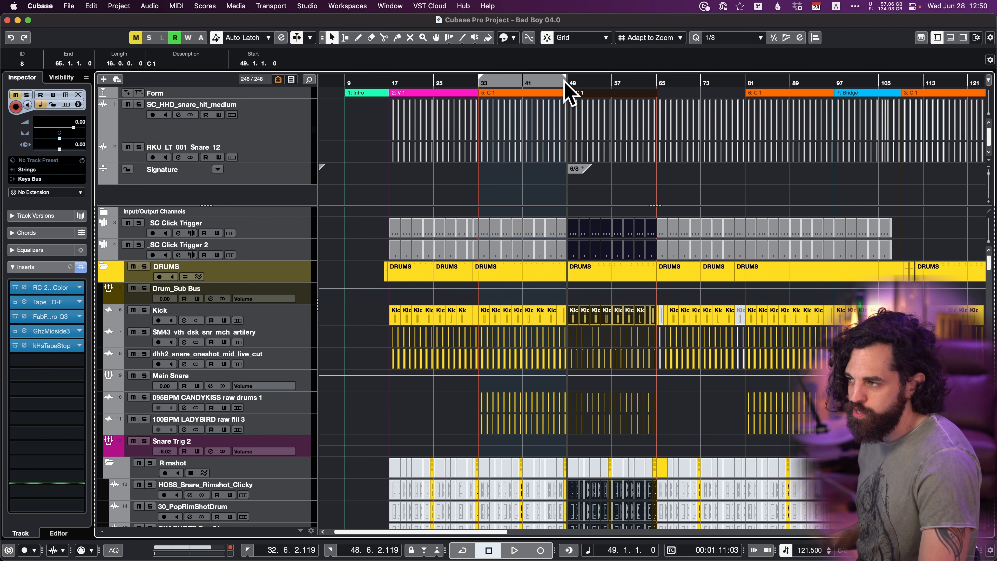
Set the locators around the pasted C 1 section, bars 49 to 65, and remove that range with Delete Time.
{"action": "key", "text": "p"}
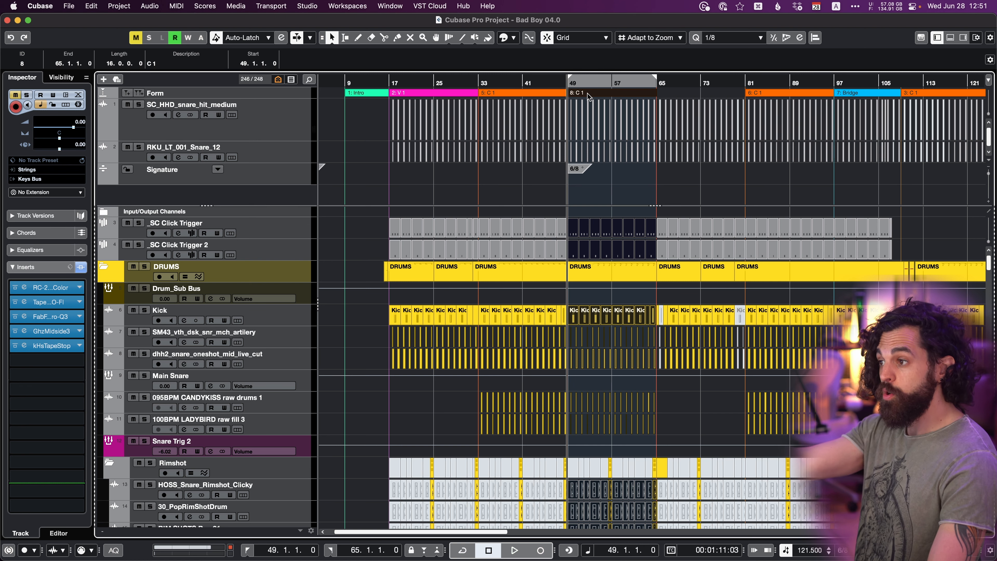
{"action": "left_click", "coordinate": [93, 6]}
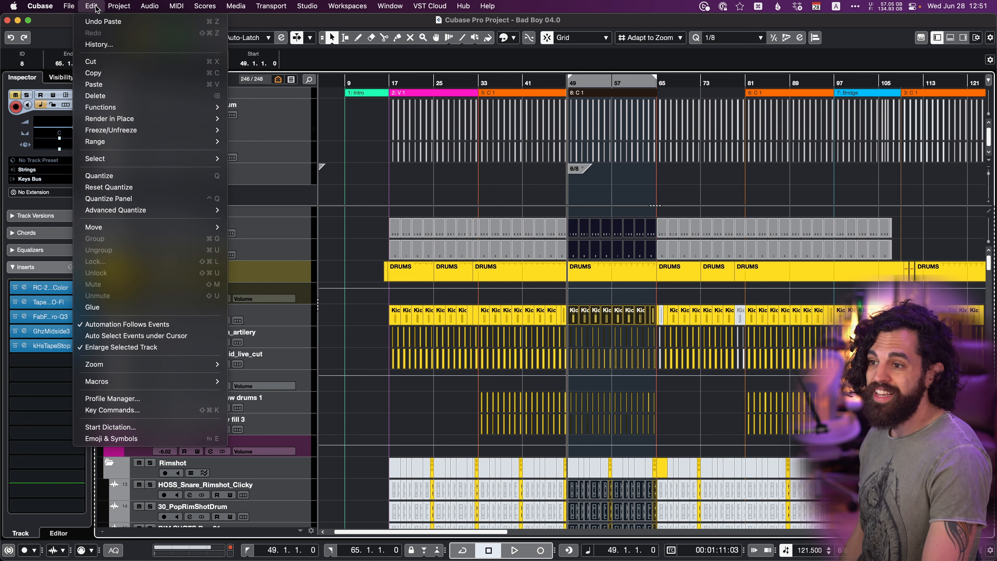
{"action": "mouse_move", "coordinate": [158, 141]}
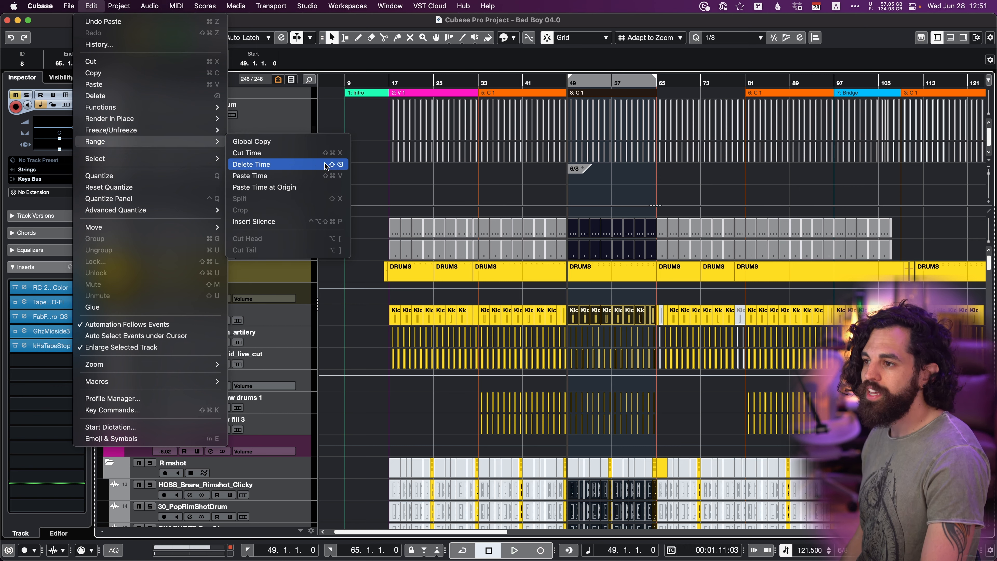
{"action": "left_click", "coordinate": [301, 164]}
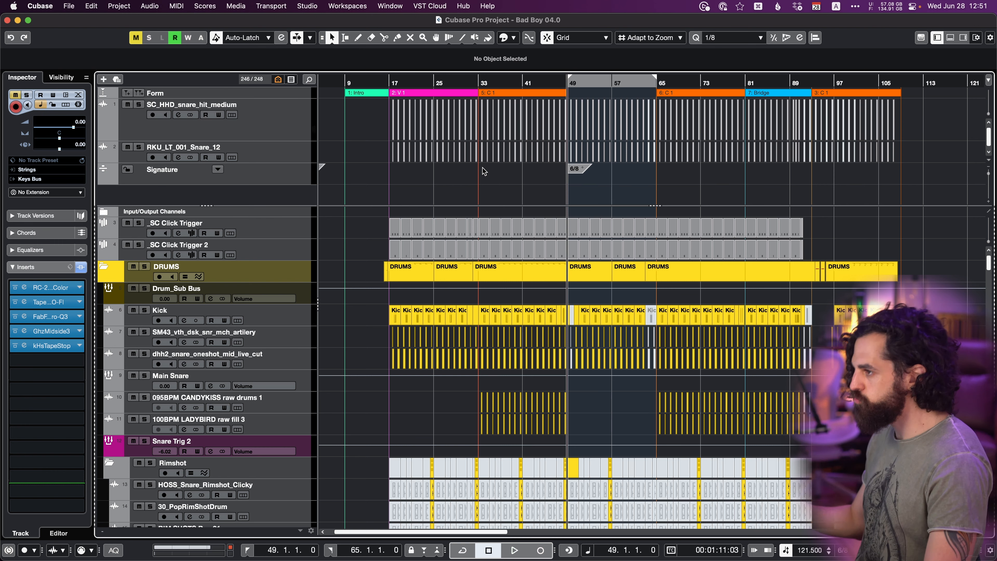
Set the left locator to bar 57 and remove bars 57 to 65 of the verse with Delete Time.
{"action": "key", "text": "h"}
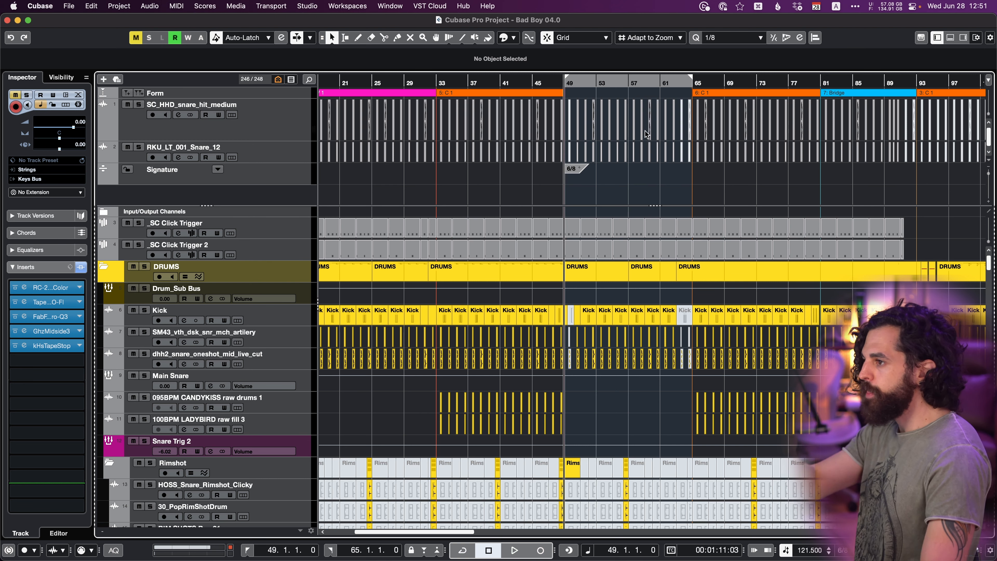
{"action": "left_click", "coordinate": [279, 550]}
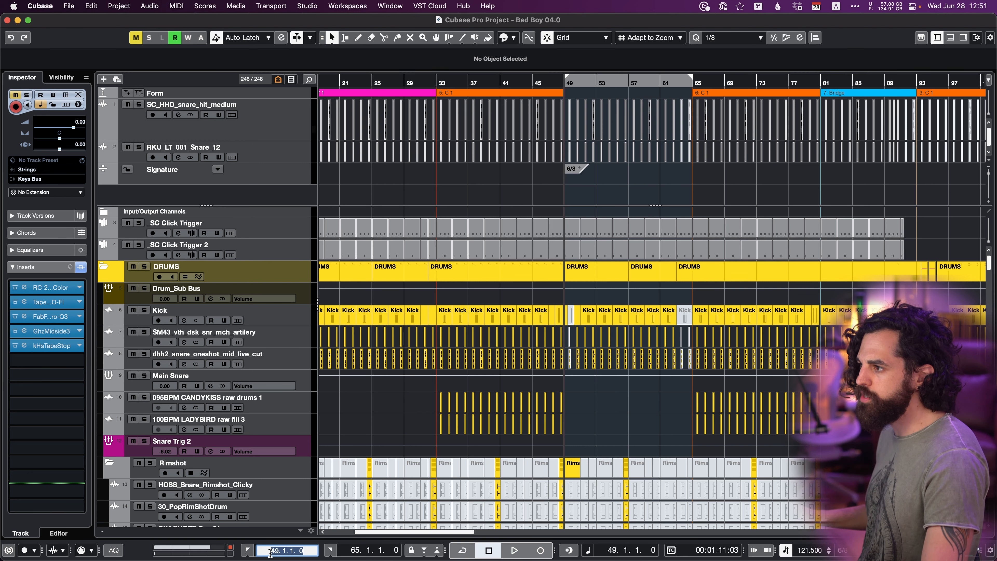
{"action": "type", "text": "57"}
{"action": "key", "text": "Return"}
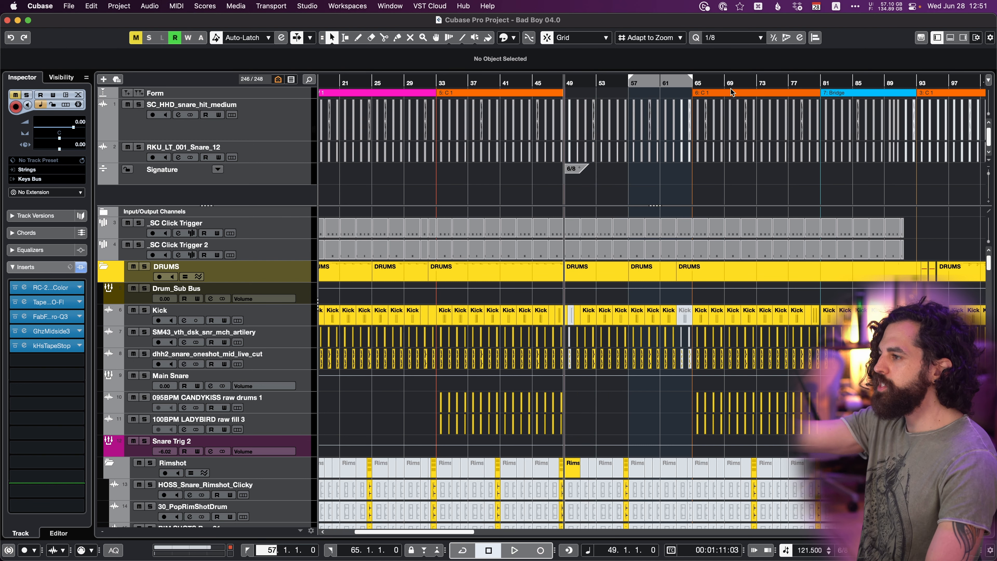
{"action": "left_click", "coordinate": [92, 6]}
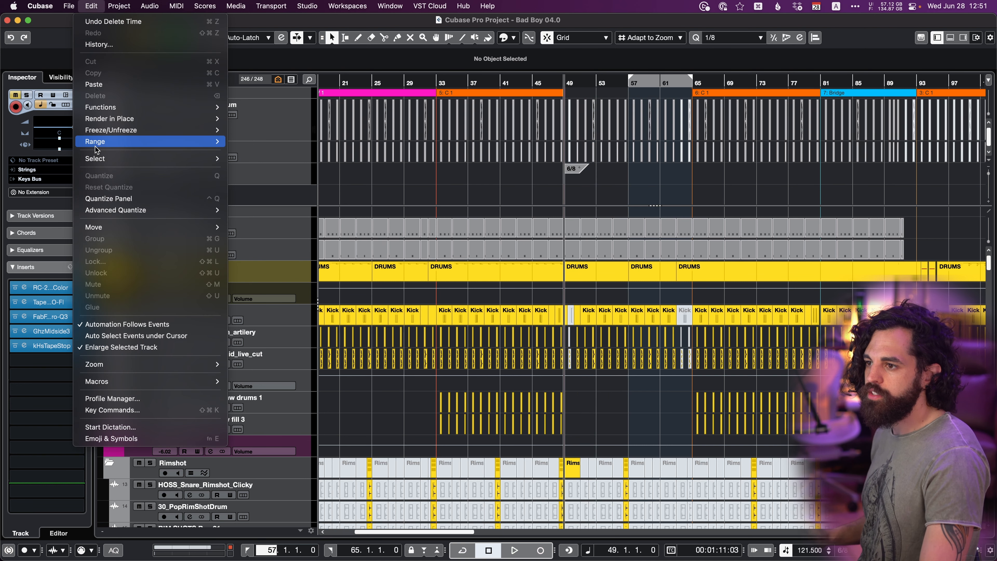
{"action": "mouse_move", "coordinate": [95, 142]}
{"action": "left_click", "coordinate": [271, 165]}
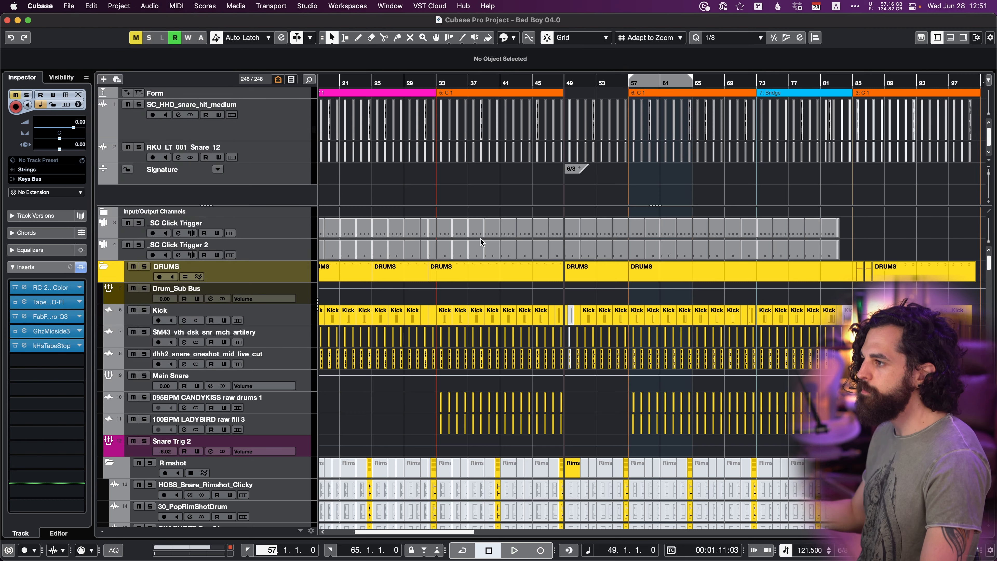
Undo the last Delete Time on bars 57 to 65.
{"action": "key", "text": "g"}
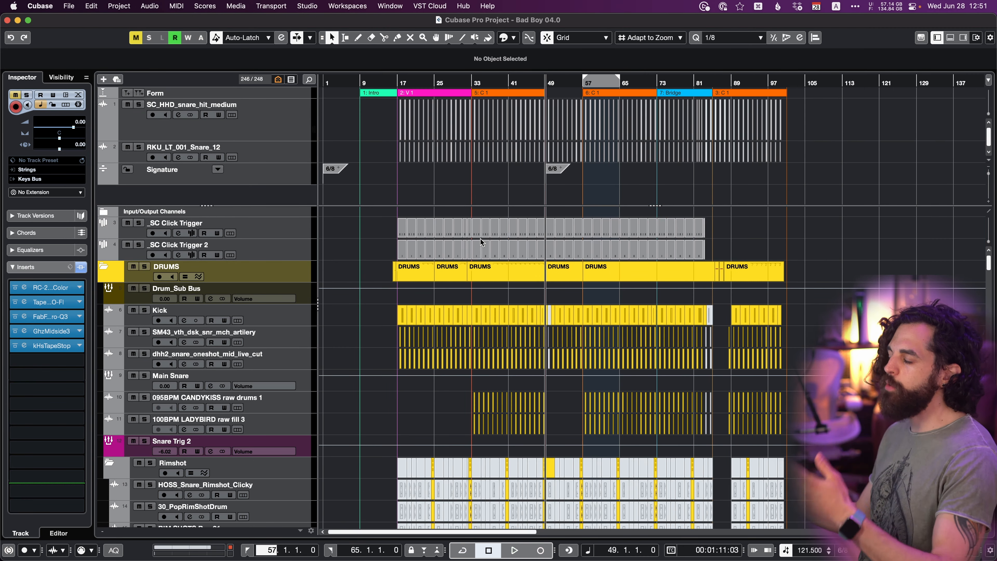
{"action": "key", "text": "h"}
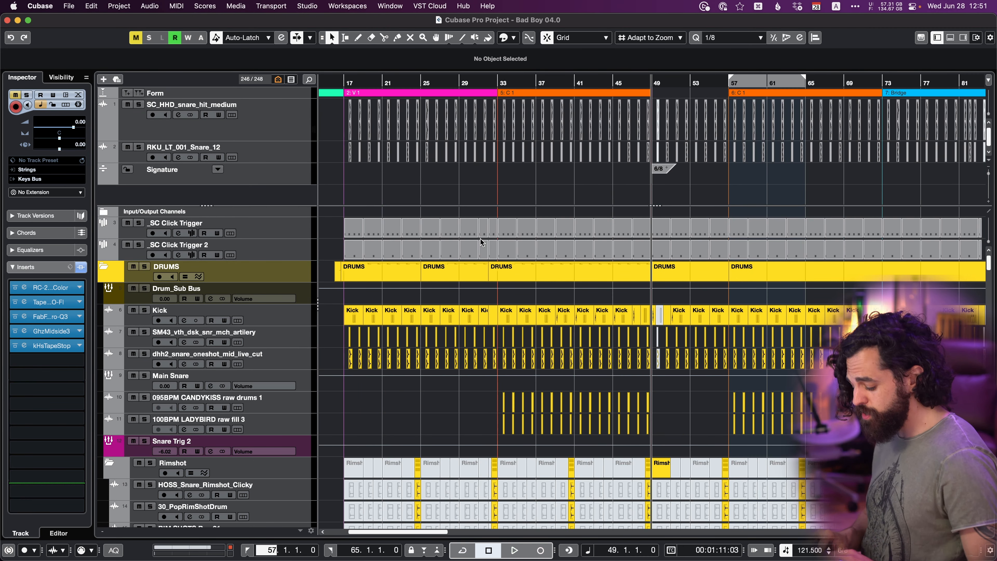
{"action": "key", "text": "h"}
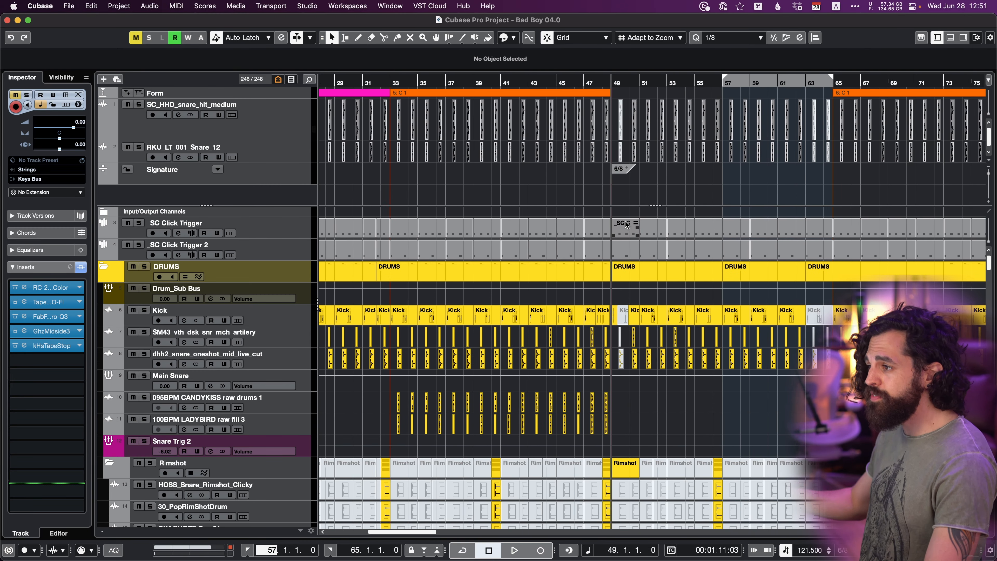
{"action": "key", "text": "g"}
{"action": "key", "text": "g"}
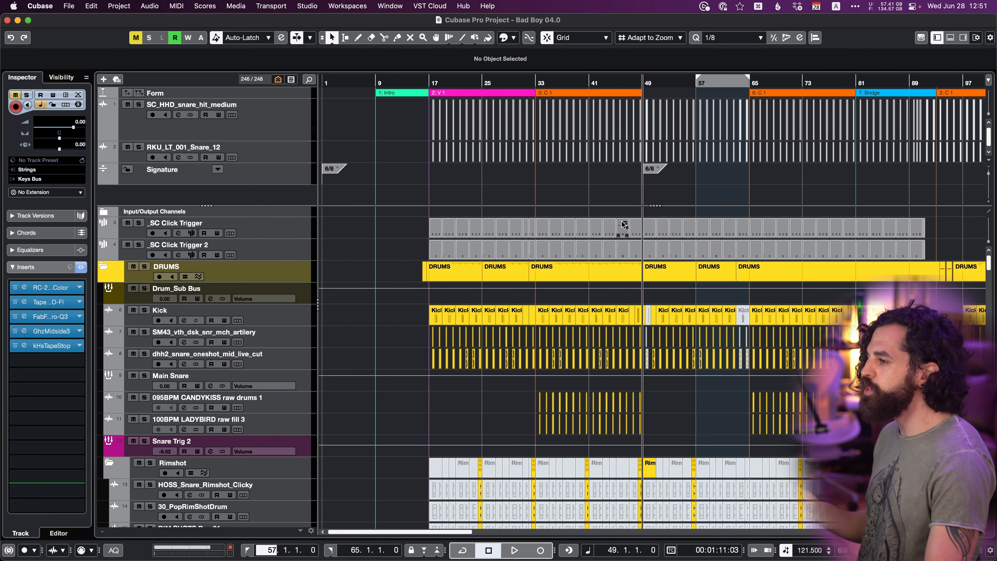
Set the locators to the C 1 marker at bars 33 to 49 and remove that section with Cut Time.
{"action": "scroll", "coordinate": [628, 224], "scroll_direction": "right", "scroll_amount": 3}
{"action": "left_click", "coordinate": [493, 93]}
{"action": "key", "text": "p"}
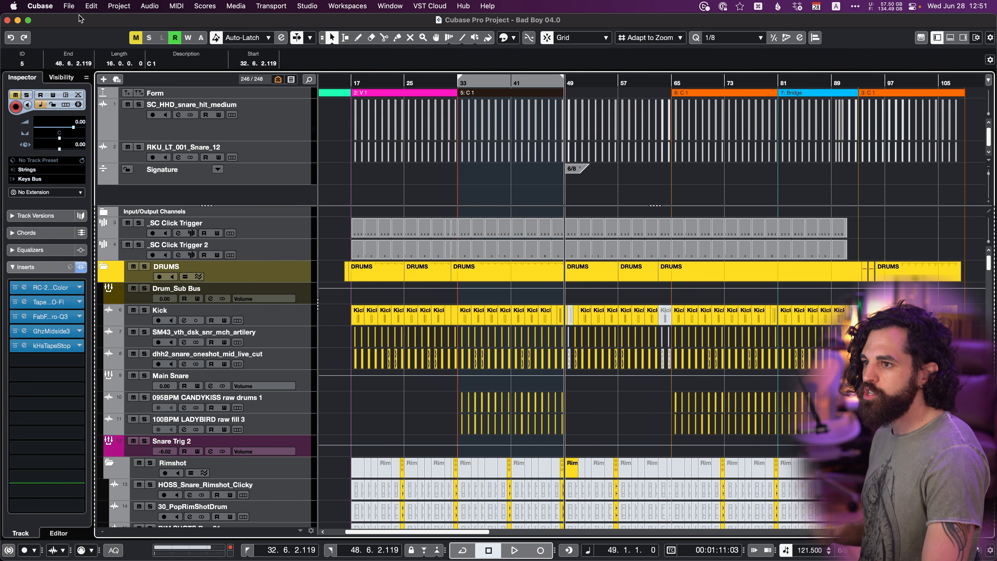
{"action": "left_click", "coordinate": [91, 6]}
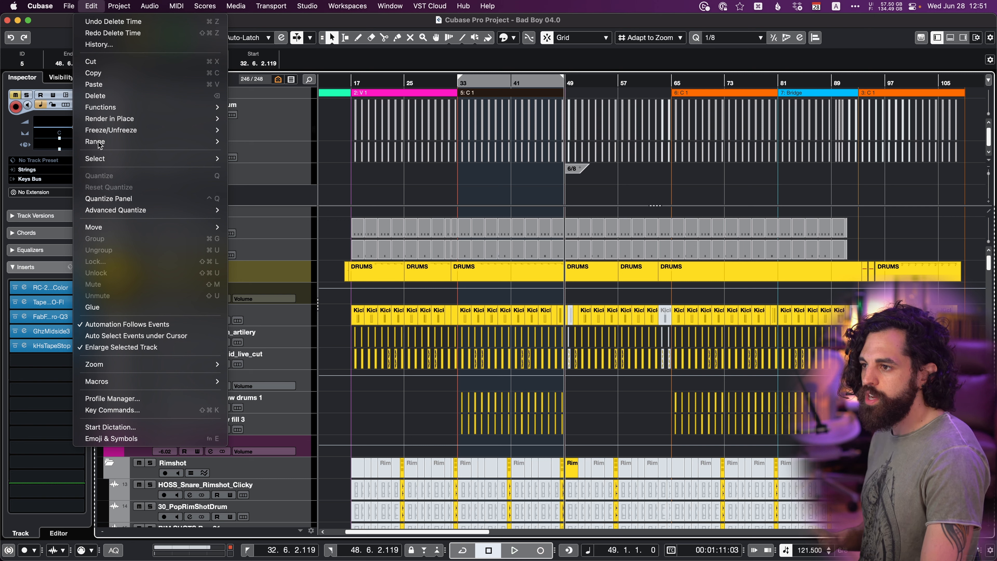
{"action": "mouse_move", "coordinate": [97, 142]}
{"action": "left_click", "coordinate": [274, 152]}
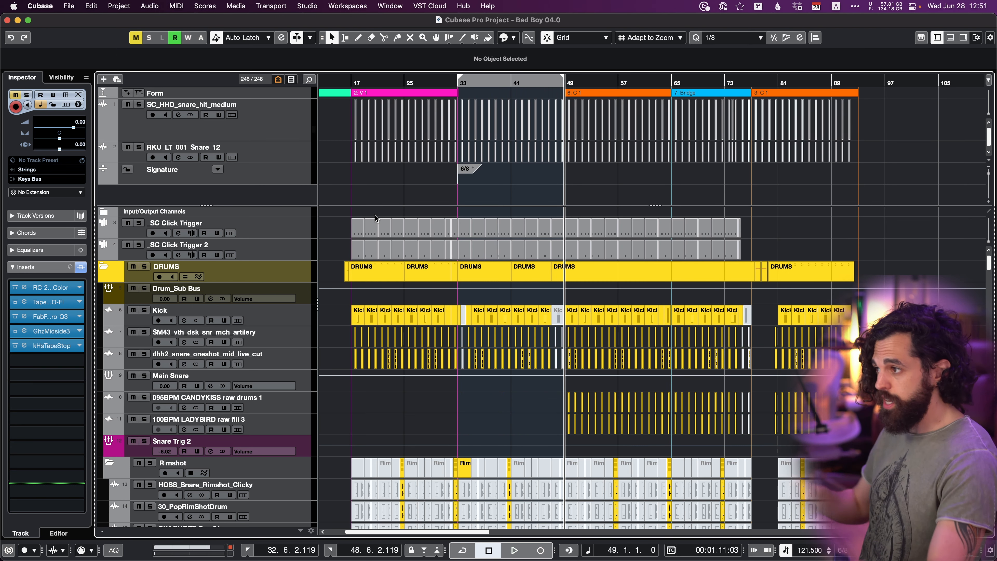
Position the cursor at bar 77, after the Bridge, and insert the cut C 1 section there with Paste Time.
{"action": "key", "text": "KP_Add"}
{"action": "key", "text": "KP_Add"}
{"action": "key", "text": "KP_Add"}
{"action": "key", "text": "KP_Add"}
{"action": "key", "text": "KP_Add"}
{"action": "key", "text": "KP_Add"}
{"action": "key", "text": "KP_Add"}
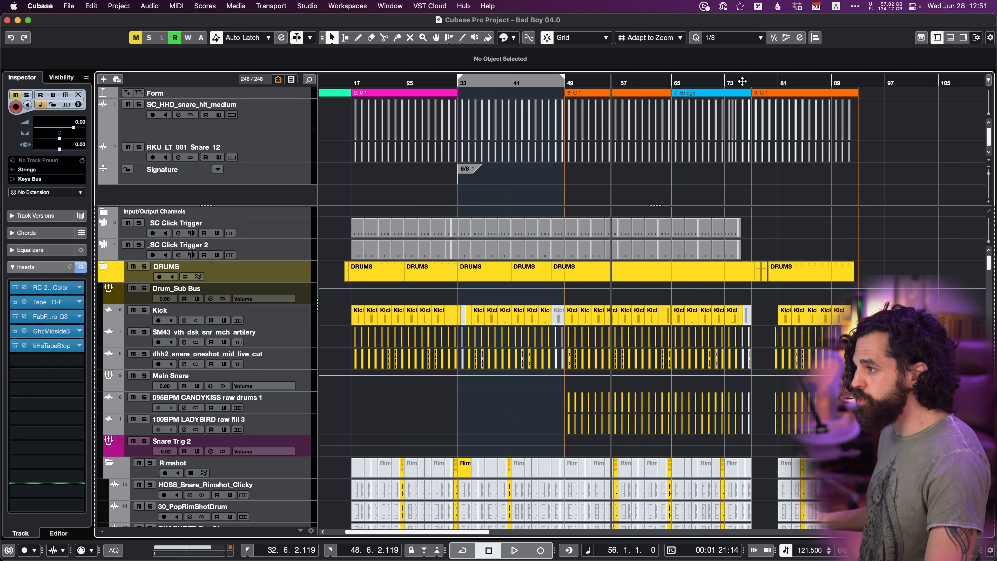
{"action": "left_click", "coordinate": [748, 81]}
{"action": "left_click", "coordinate": [90, 6]}
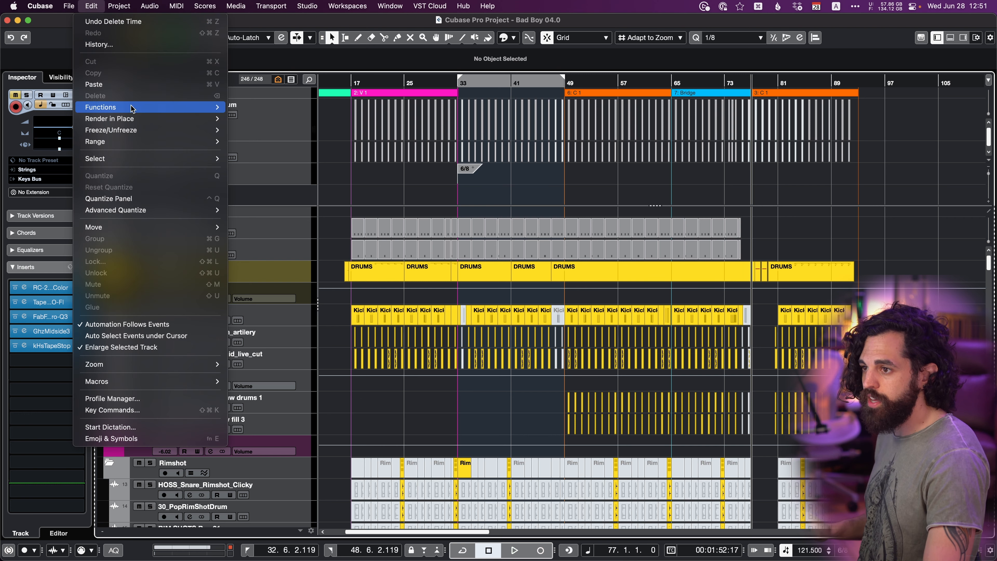
{"action": "mouse_move", "coordinate": [117, 145]}
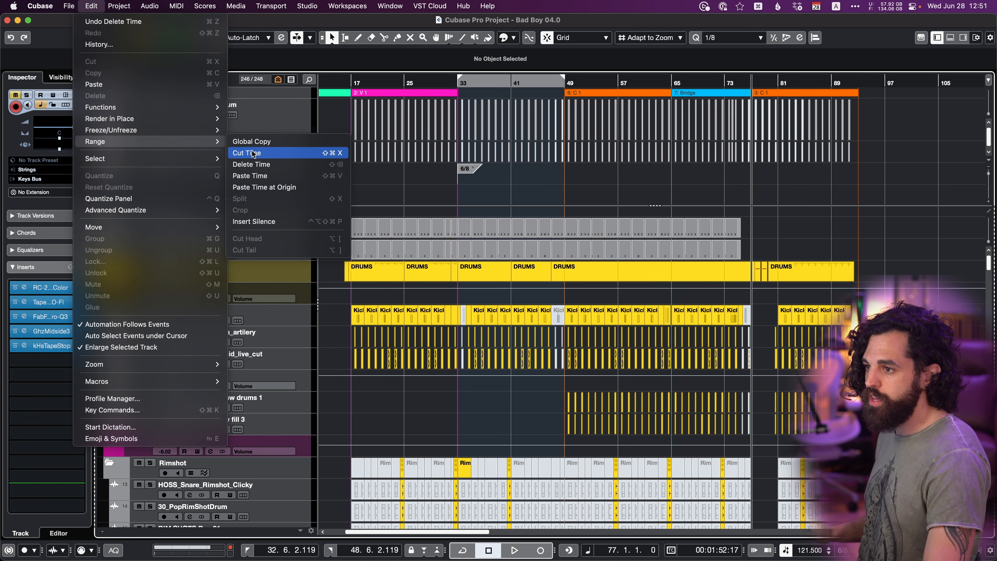
{"action": "left_click", "coordinate": [253, 177]}
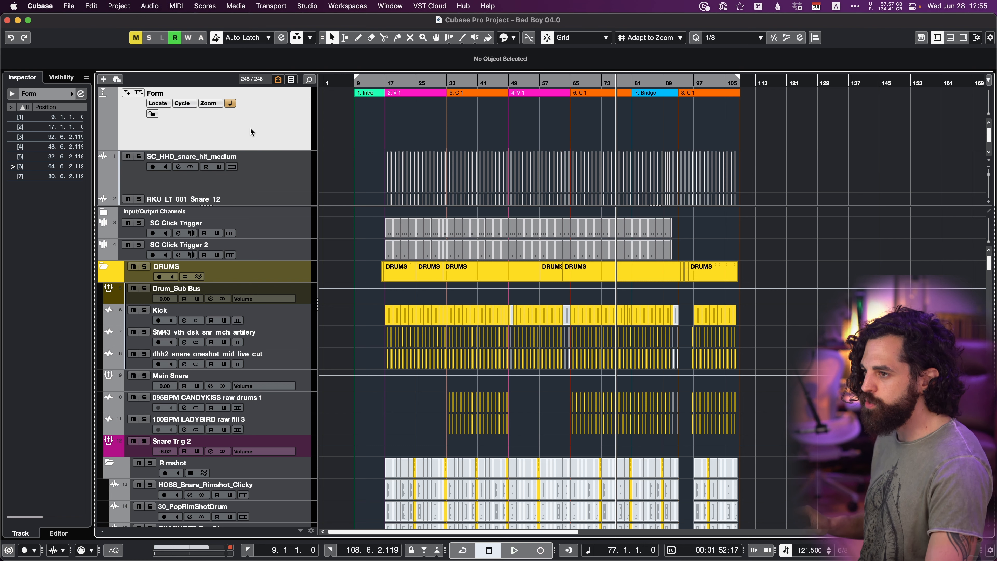
Add an Arranger track below the Form marker track.
{"action": "right_click", "coordinate": [260, 126]}
{"action": "mouse_move", "coordinate": [261, 129]}
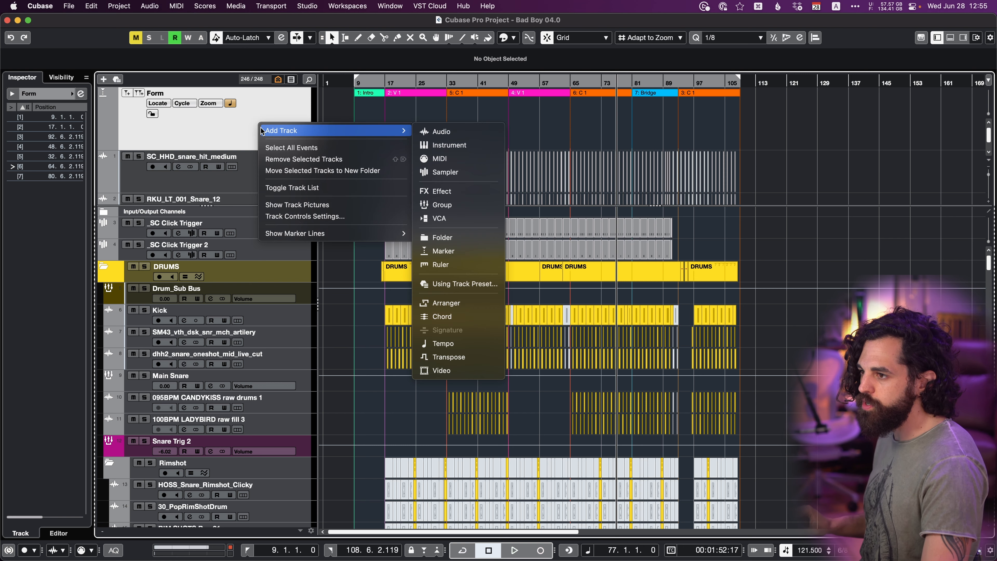
{"action": "left_click", "coordinate": [465, 304]}
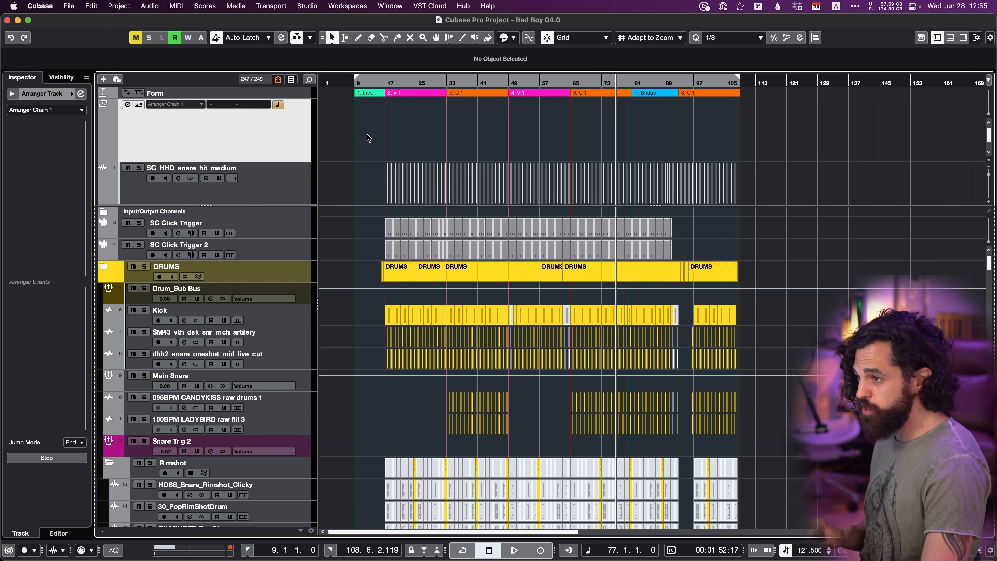
Draw seven consecutive arranger events on the Arranger track, matching the marker sections from the Intro at bar 9 through the last C 1.
{"action": "key", "text": "7"}
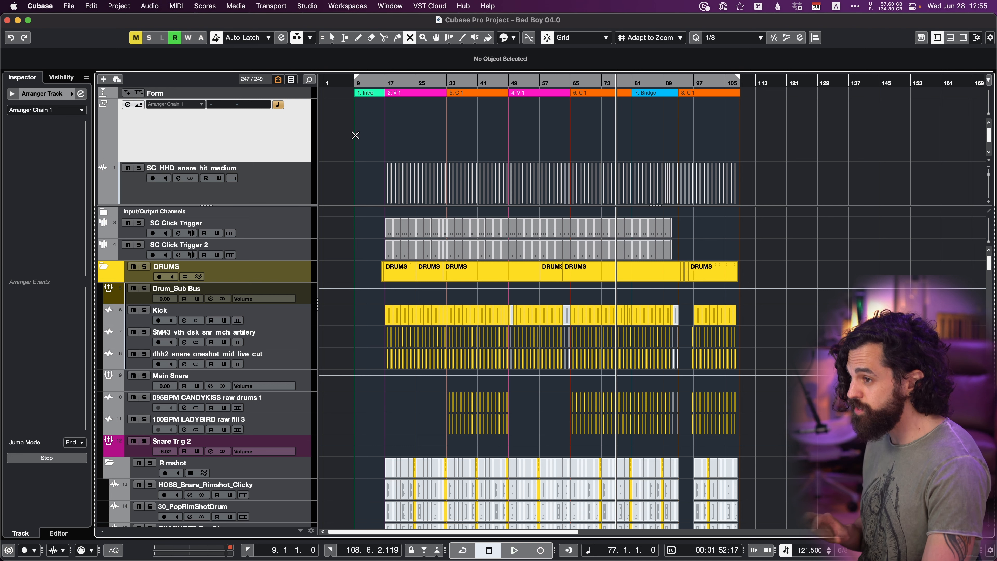
{"action": "key", "text": "8"}
{"action": "left_click_drag", "start_coordinate": [356, 135], "coordinate": [636, 134]}
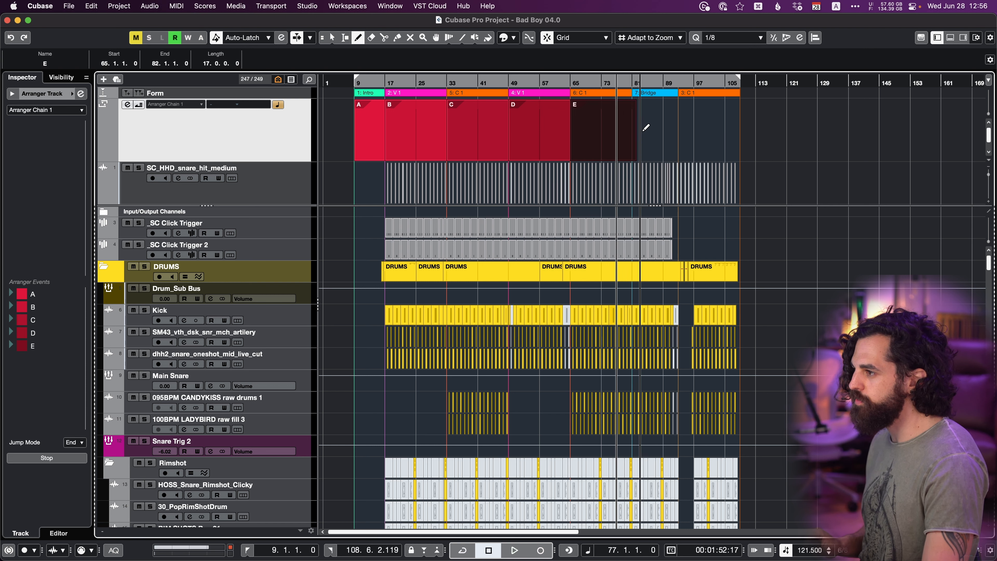
{"action": "key", "text": "1"}
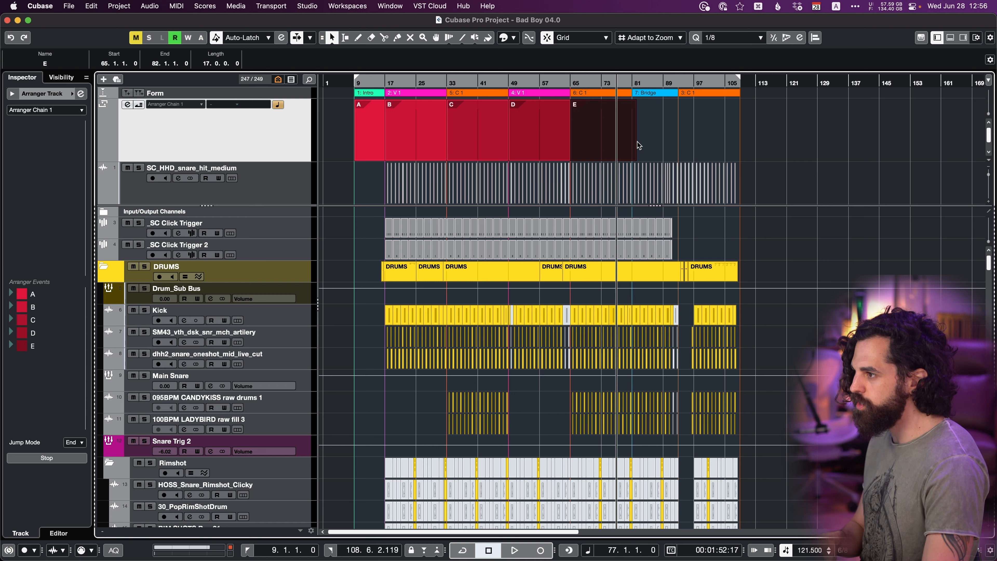
{"action": "mouse_move", "coordinate": [635, 158]}
{"action": "left_mouse_down"}
{"action": "mouse_move", "coordinate": [664, 144]}
{"action": "mouse_move", "coordinate": [740, 137]}
{"action": "left_mouse_up"}
{"action": "key", "text": "8"}
{"action": "key", "text": "1"}
{"action": "left_click", "coordinate": [821, 125]}
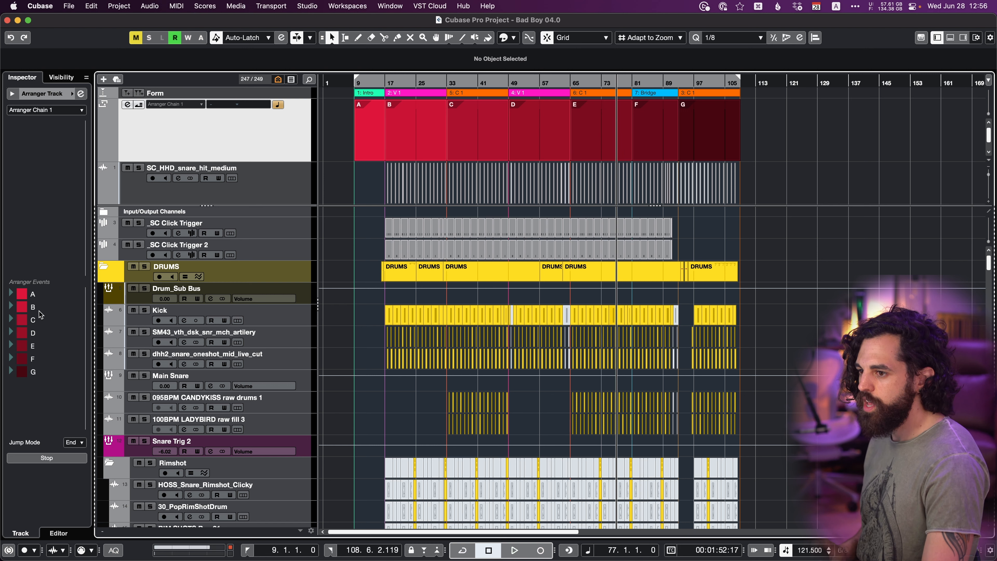
Add arranger events A, B, E, F and G in that order to Arranger Chain 1.
{"action": "double_click", "coordinate": [37, 296]}
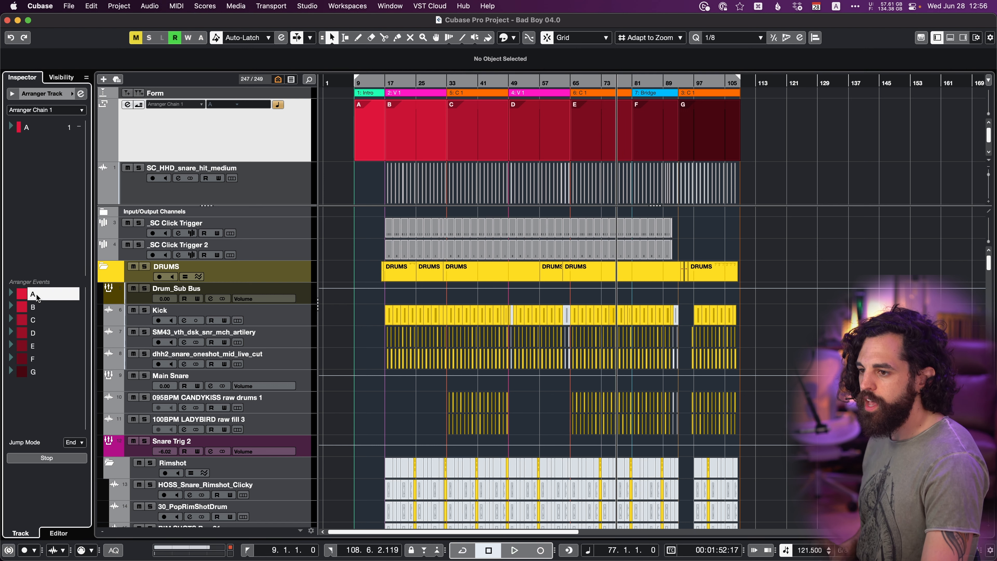
{"action": "double_click", "coordinate": [41, 309]}
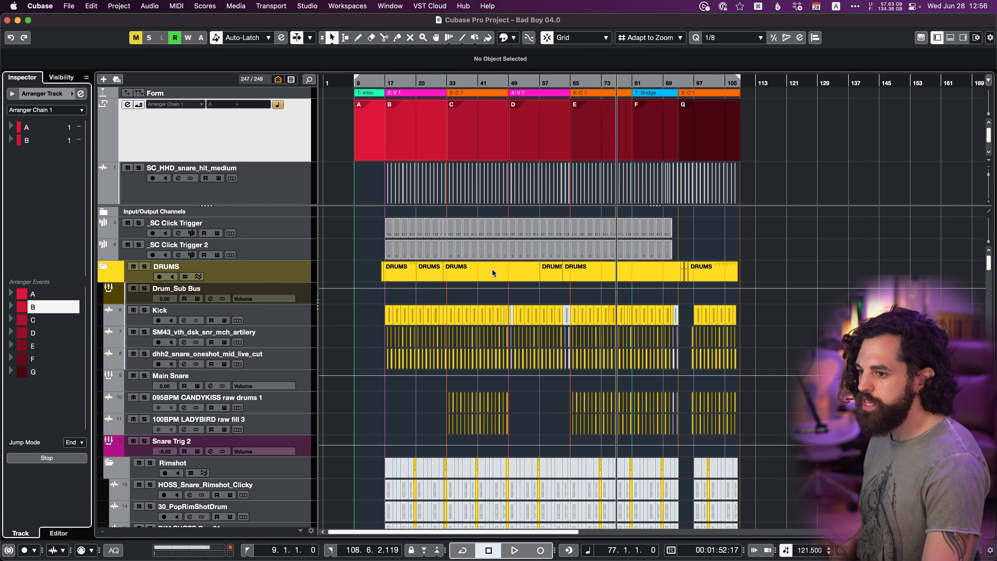
{"action": "double_click", "coordinate": [33, 347]}
{"action": "left_click", "coordinate": [38, 359]}
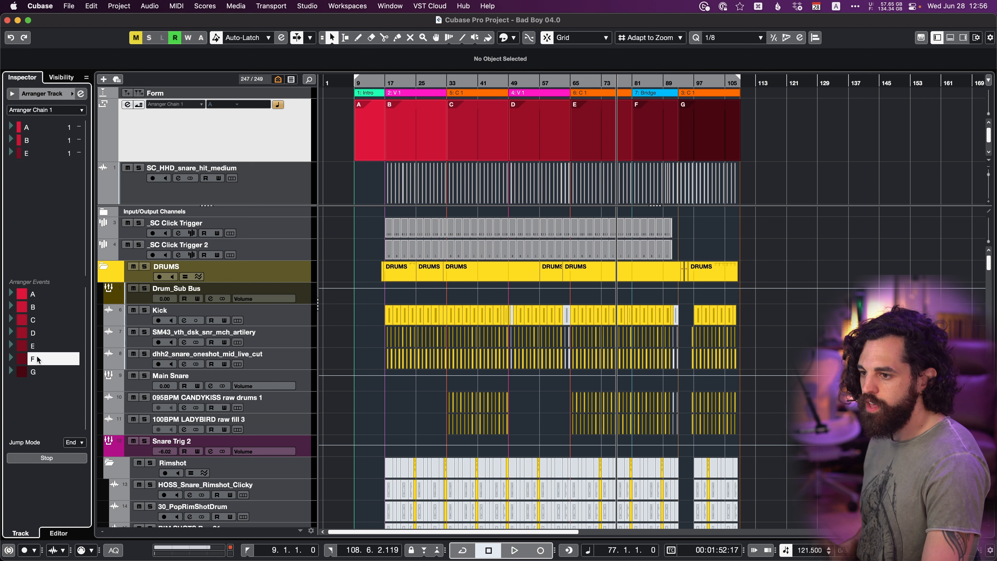
{"action": "double_click", "coordinate": [36, 373]}
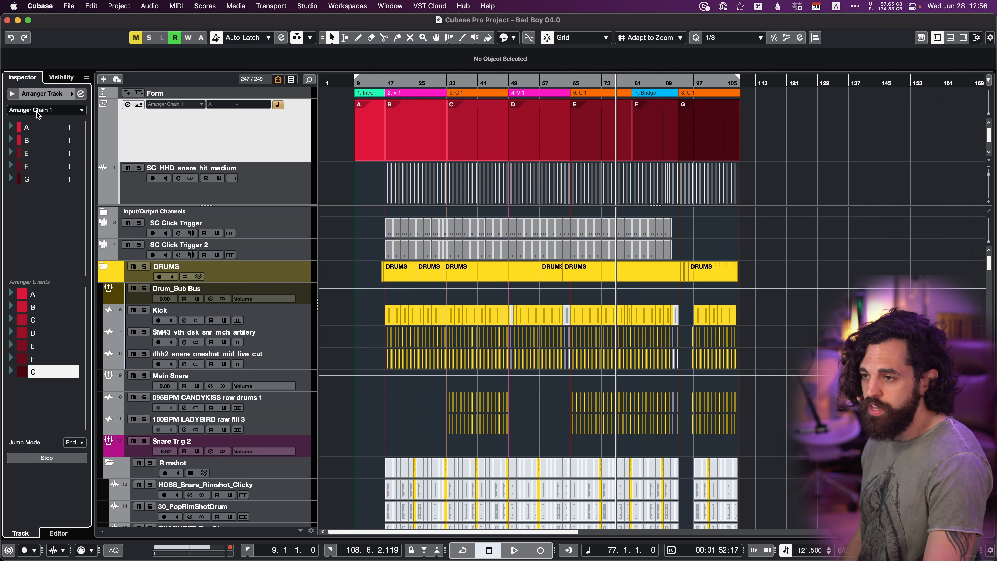
Flatten Arranger Chain 1 so the project follows the chain's section order.
{"action": "left_click", "coordinate": [45, 110]}
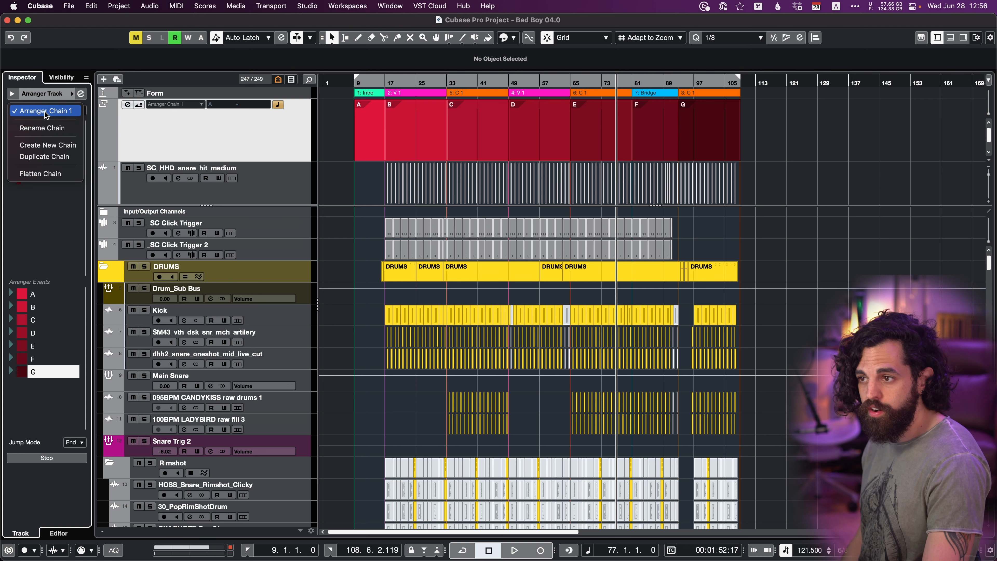
{"action": "left_click", "coordinate": [51, 175]}
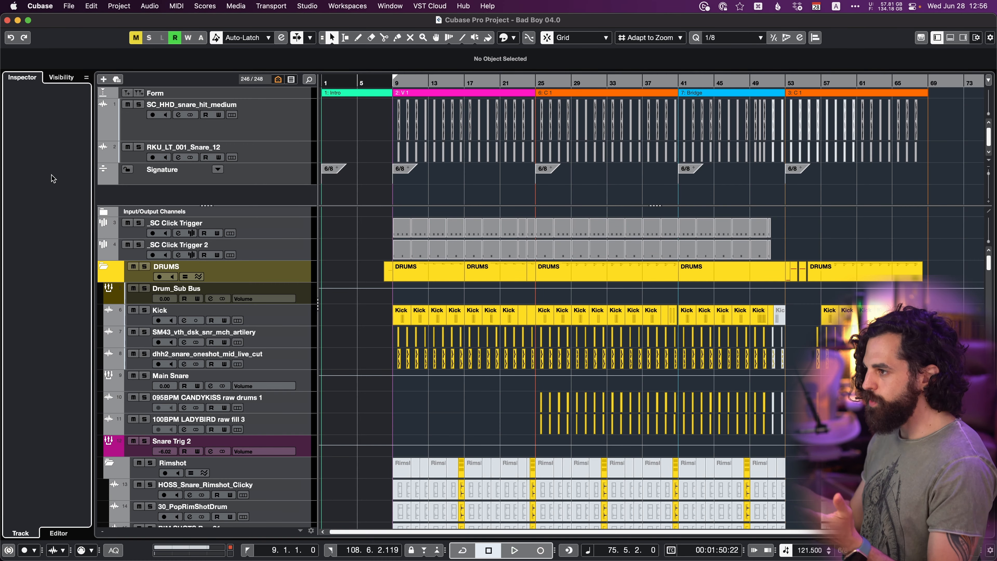
{"action": "key", "text": "g"}
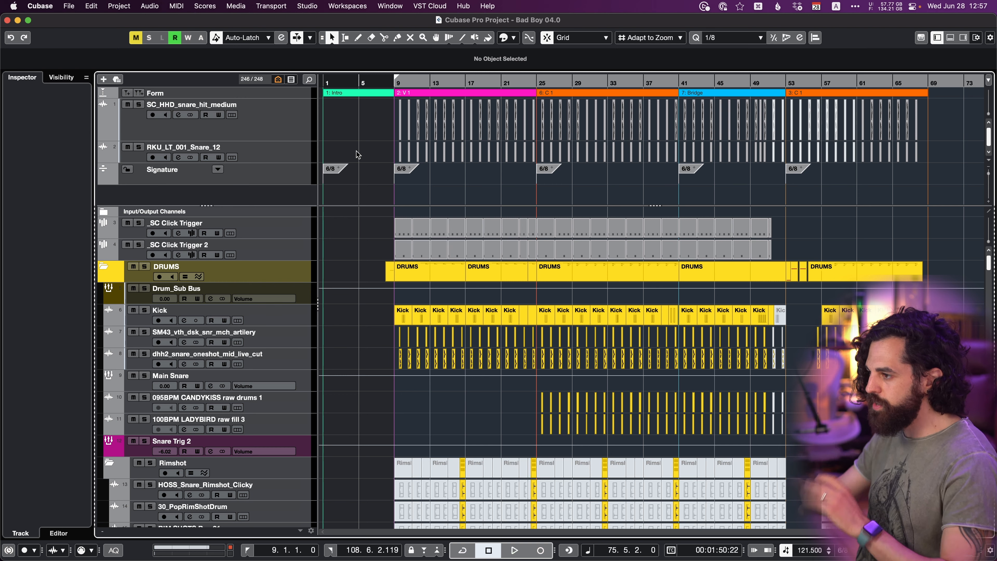
Undo the flattening of the arranger chain.
{"action": "key", "text": "super+z"}
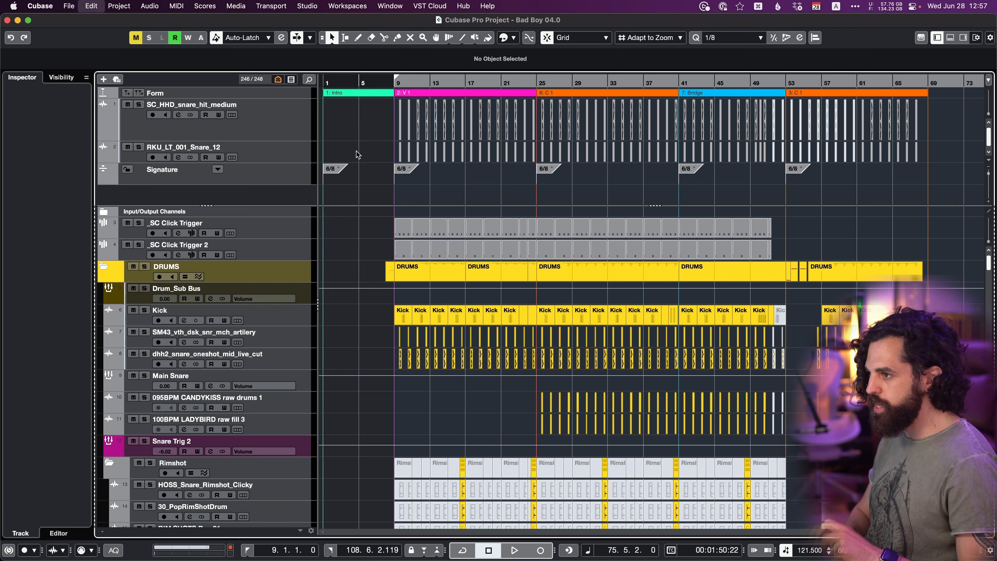
{"action": "key", "text": "g"}
{"action": "key", "text": "g"}
{"action": "key", "text": "g"}
{"action": "key", "text": "g"}
{"action": "key", "text": "g"}
{"action": "key", "text": "g"}
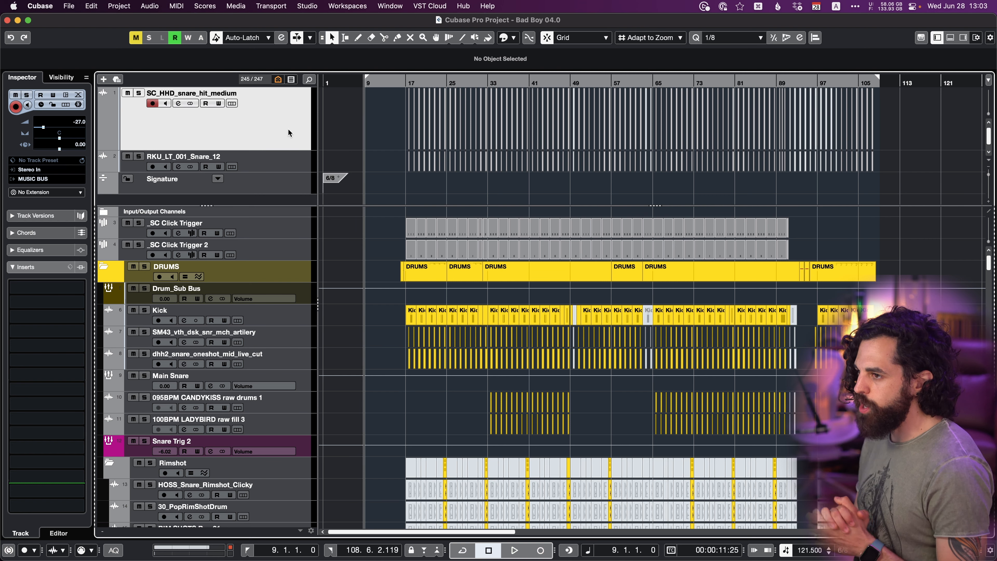
Add one marker track to the project, keeping the default name Marker Track.
{"action": "right_click", "coordinate": [288, 130]}
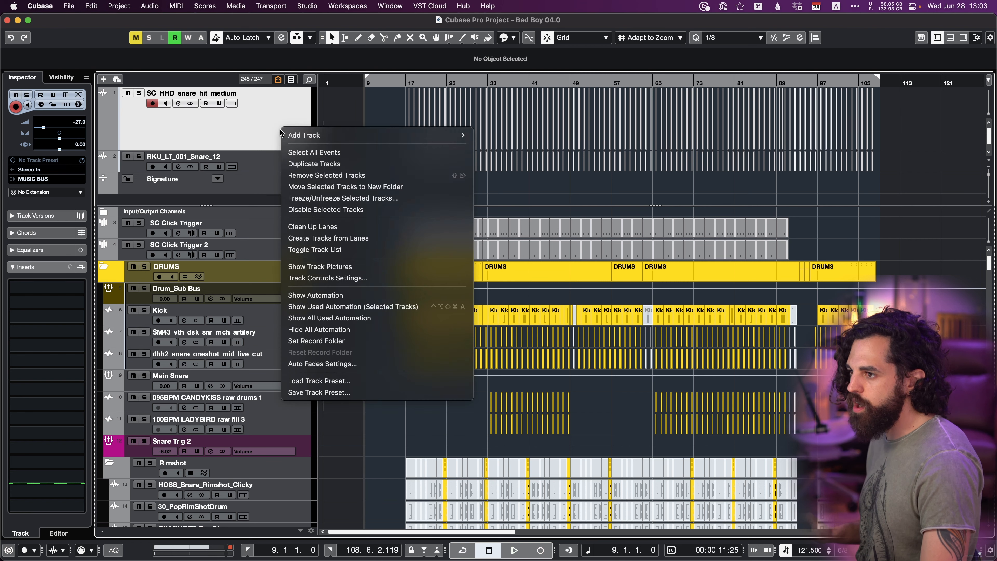
{"action": "mouse_move", "coordinate": [288, 134]}
{"action": "key", "text": "m"}
{"action": "key", "text": "m"}
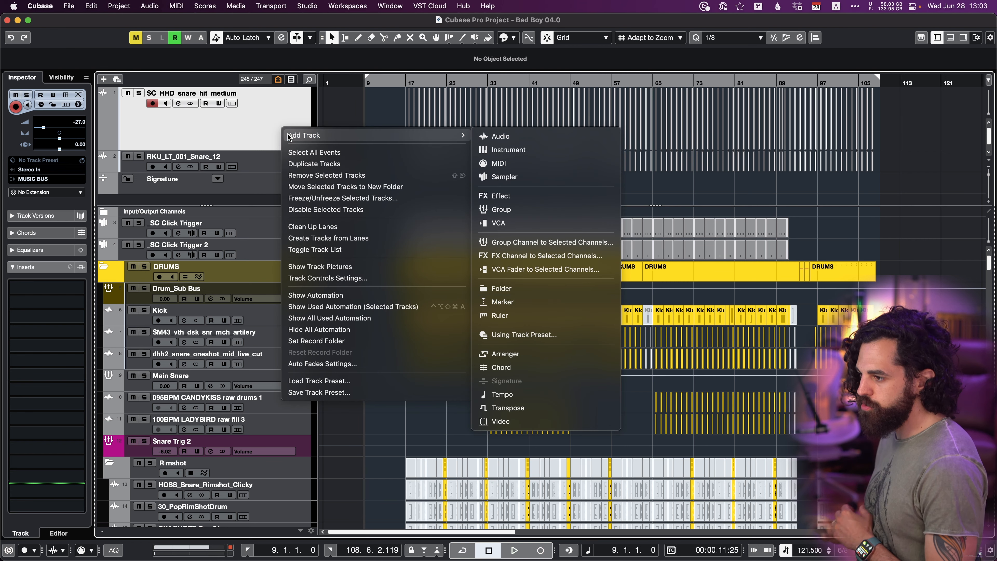
{"action": "key", "text": "Return"}
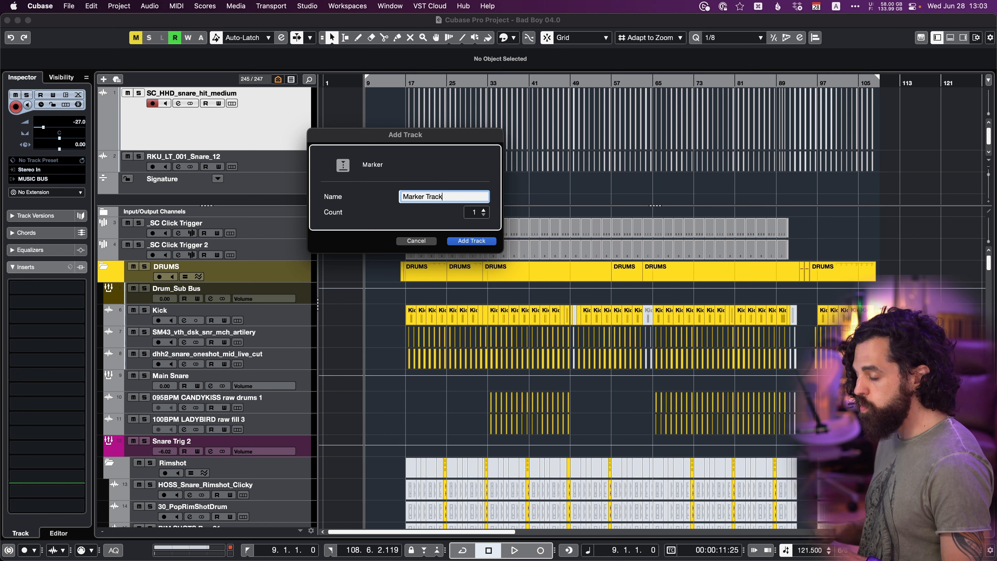
{"action": "key", "text": "Return"}
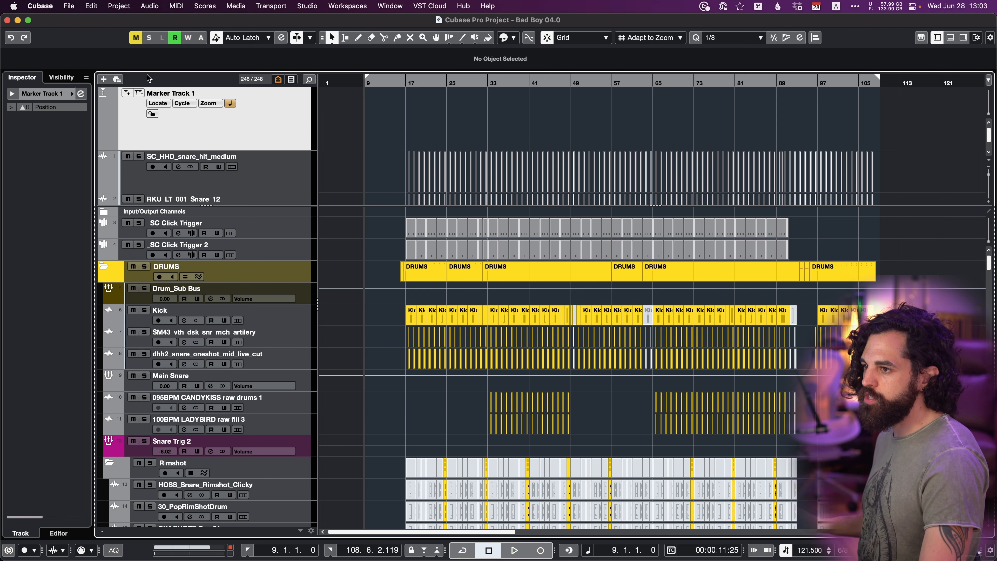
Add position markers at bars 9, 17, 33, 49 and 65 on the marker track.
{"action": "left_click", "coordinate": [127, 95]}
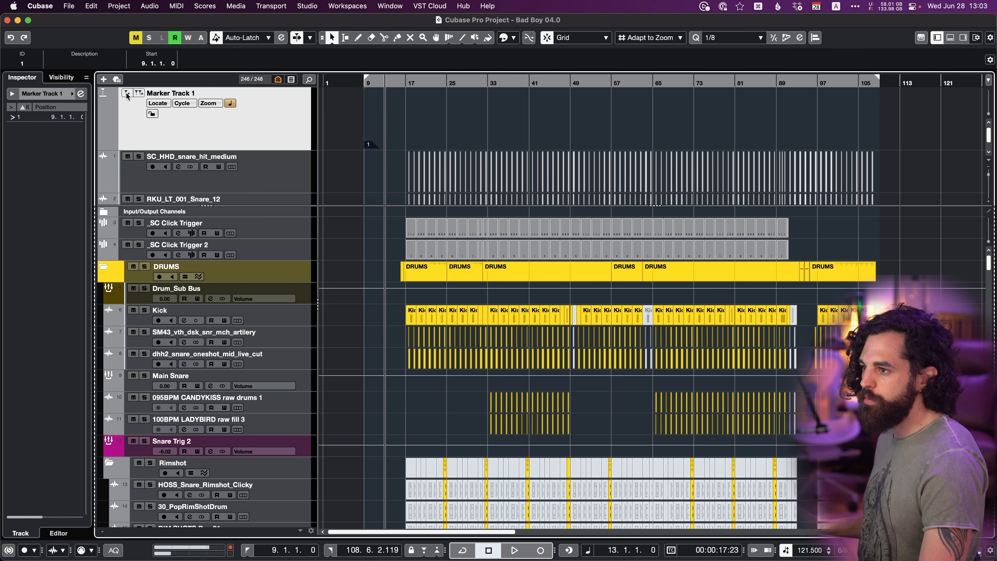
{"action": "left_click", "coordinate": [129, 93]}
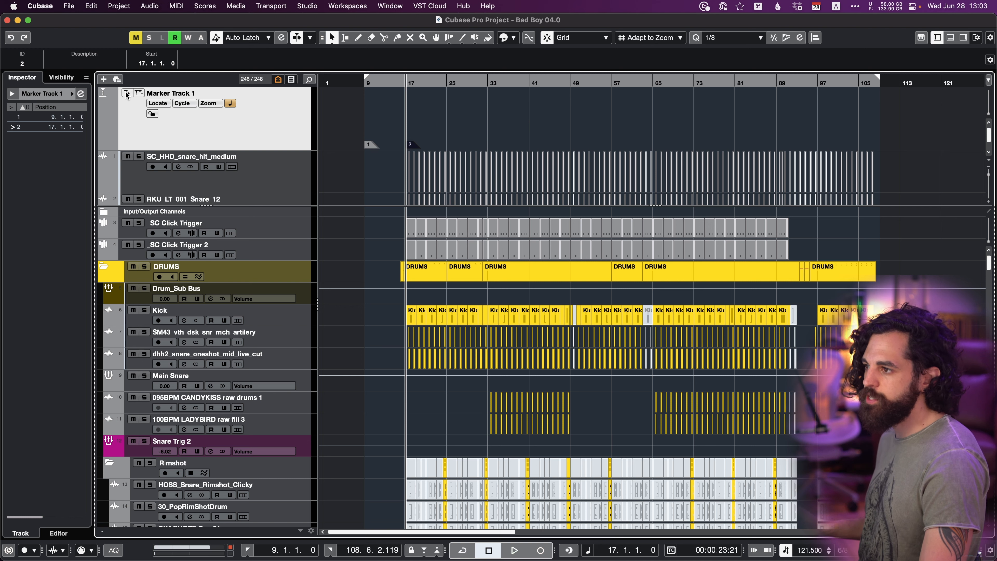
{"action": "left_click", "coordinate": [358, 38]}
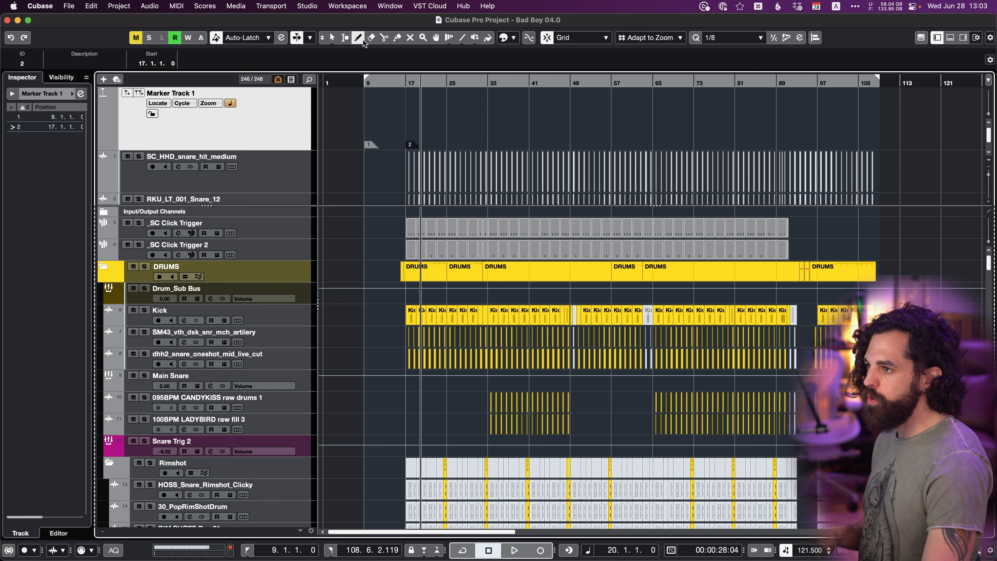
{"action": "left_click", "coordinate": [493, 123]}
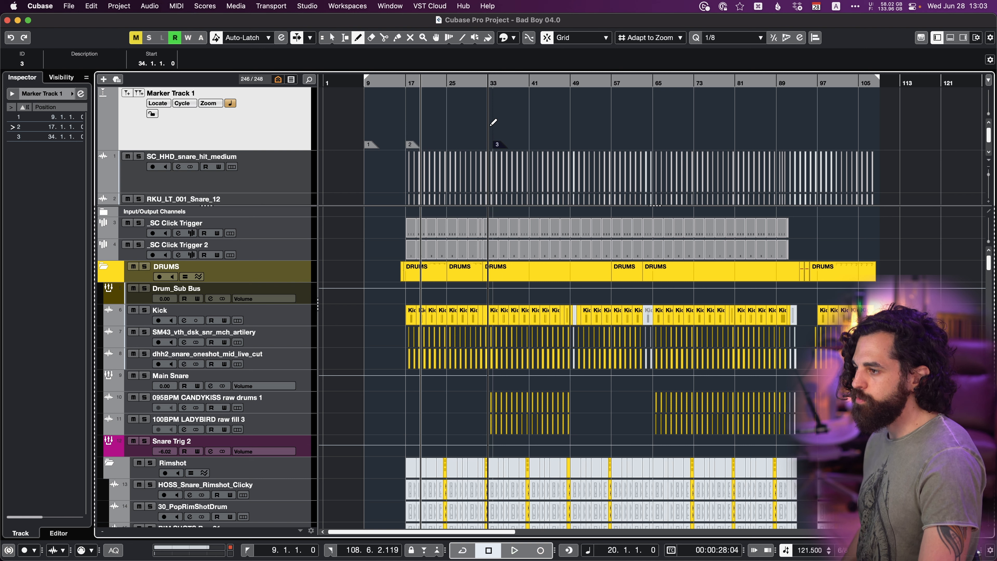
{"action": "key", "text": "super+z"}
{"action": "left_click", "coordinate": [491, 126]}
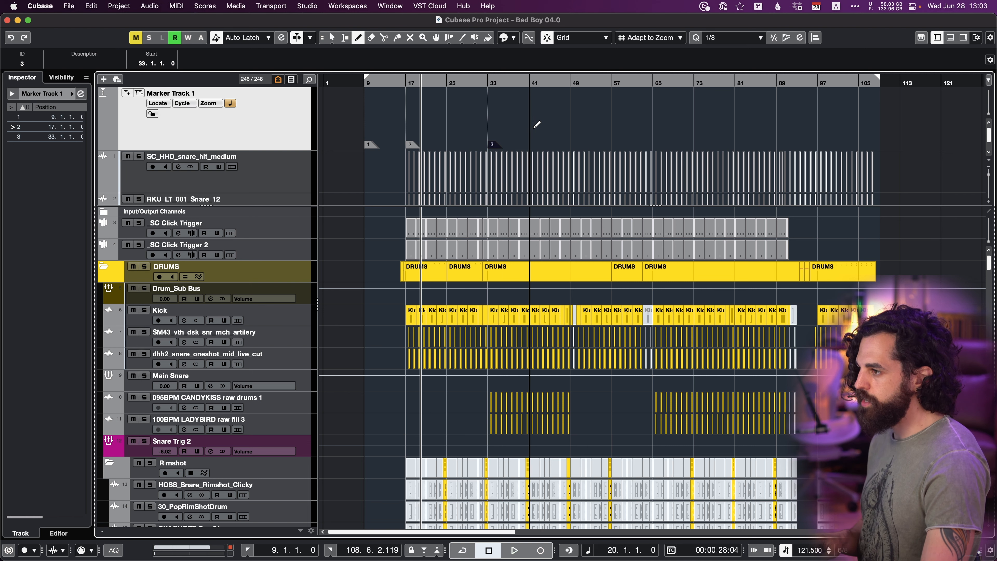
{"action": "left_click", "coordinate": [574, 124]}
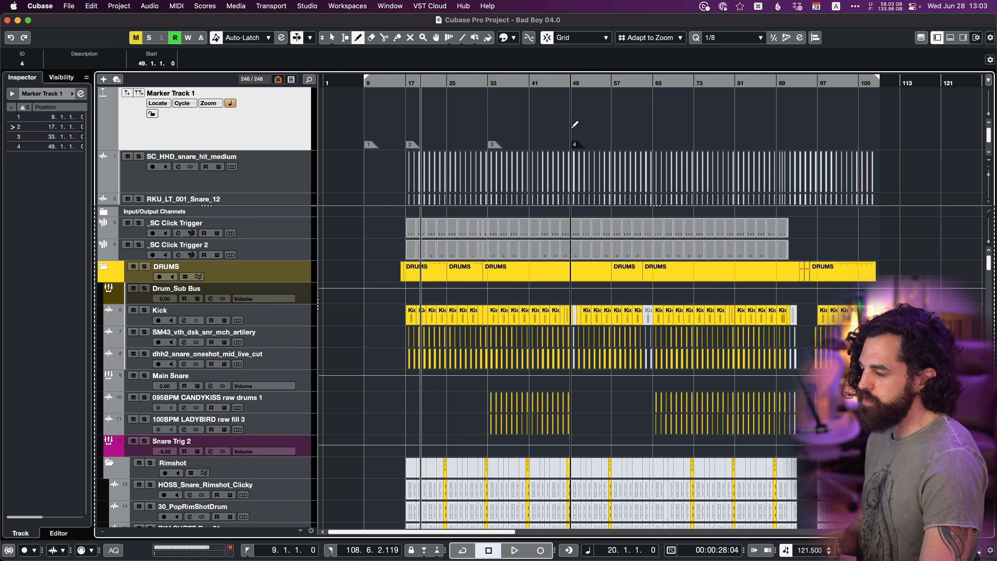
{"action": "left_click", "coordinate": [657, 130]}
{"action": "key", "text": "1"}
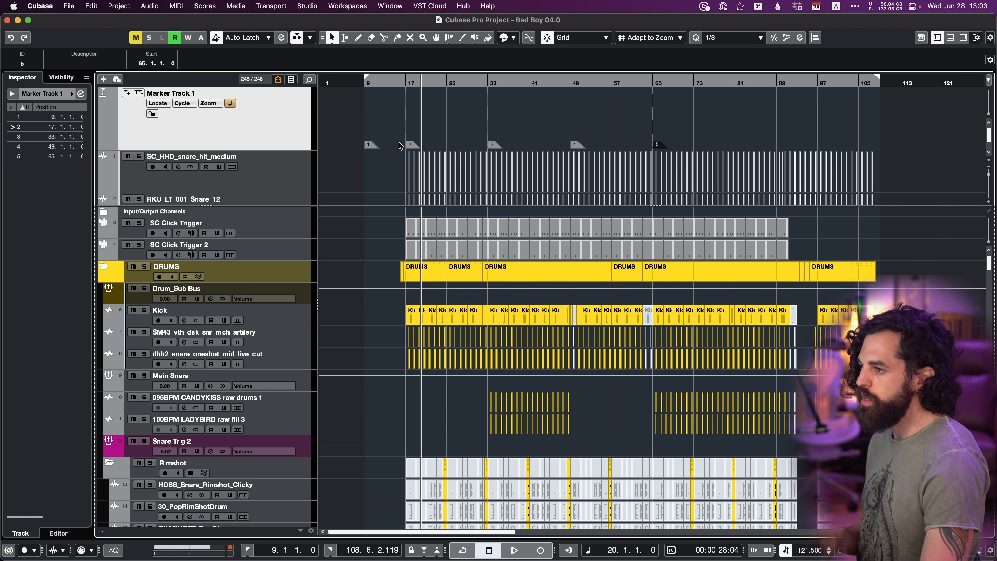
Name the marker at bar 9 Intro and the marker at bar 17 Verse 1.
{"action": "left_click", "coordinate": [372, 146]}
{"action": "left_click", "coordinate": [91, 63]}
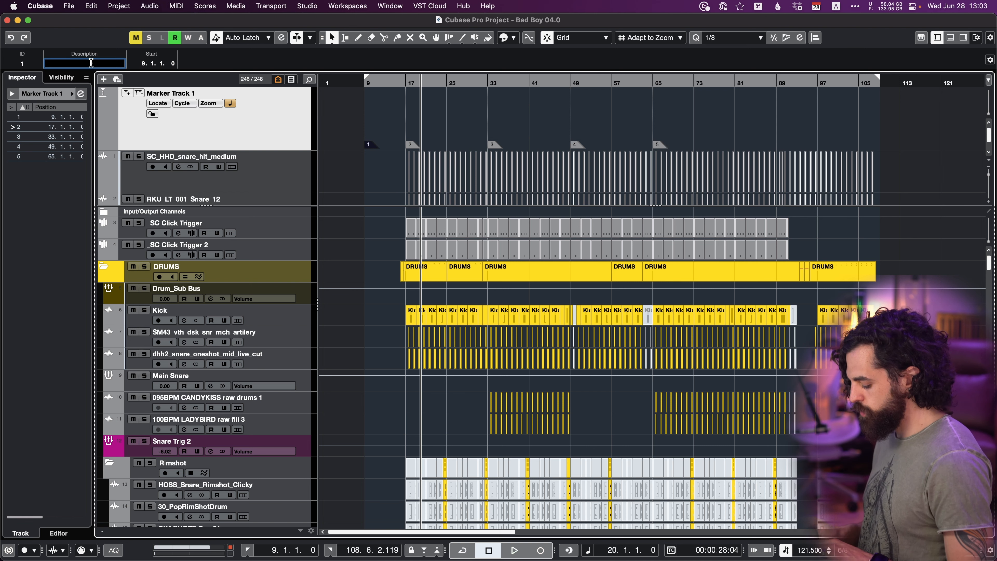
{"action": "key", "text": "Return"}
{"action": "key", "text": "Right"}
{"action": "left_click", "coordinate": [91, 63]}
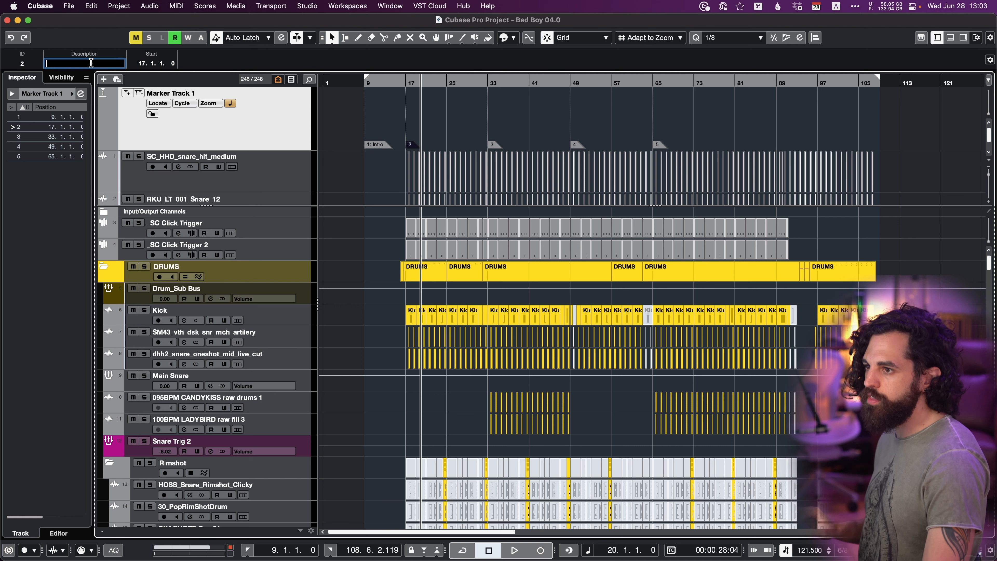
{"action": "type", "text": "Verse 1"}
{"action": "key", "text": "Return"}
Name the marker at bar 33 Chorus 1 and the marker at bar 49 Verse 2.
{"action": "key", "text": "Right"}
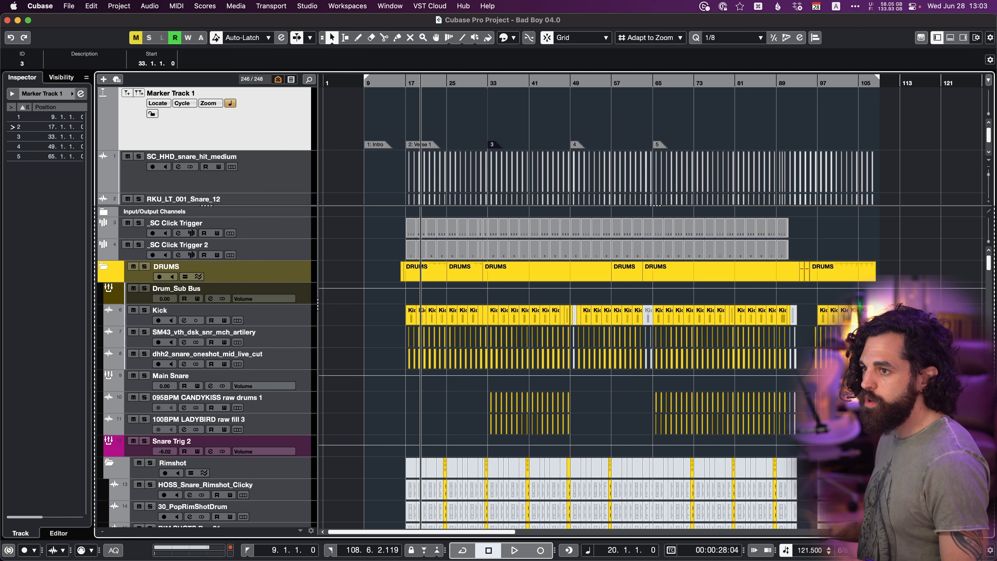
{"action": "left_click", "coordinate": [91, 63]}
{"action": "type", "text": "Cho"}
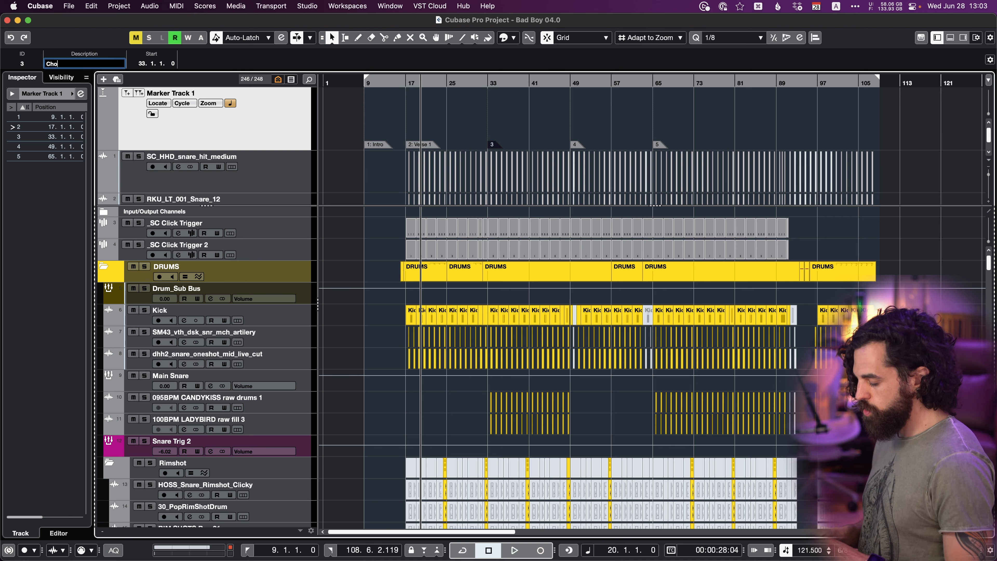
{"action": "type", "text": "rus 1"}
{"action": "key", "text": "Return"}
{"action": "key", "text": "Right"}
{"action": "left_click", "coordinate": [91, 63]}
{"action": "type", "text": "Verse 2"}
{"action": "key", "text": "Return"}
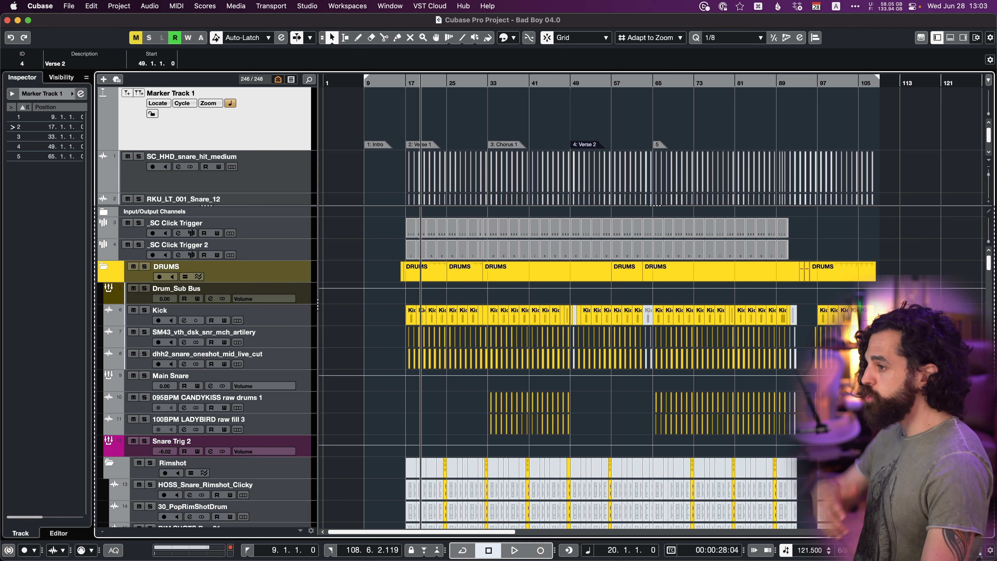
Color the Verse 1 position marker yellow, the Chorus 1 marker blue and the Verse 2 marker teal.
{"action": "left_click", "coordinate": [486, 127]}
{"action": "left_click", "coordinate": [425, 147]}
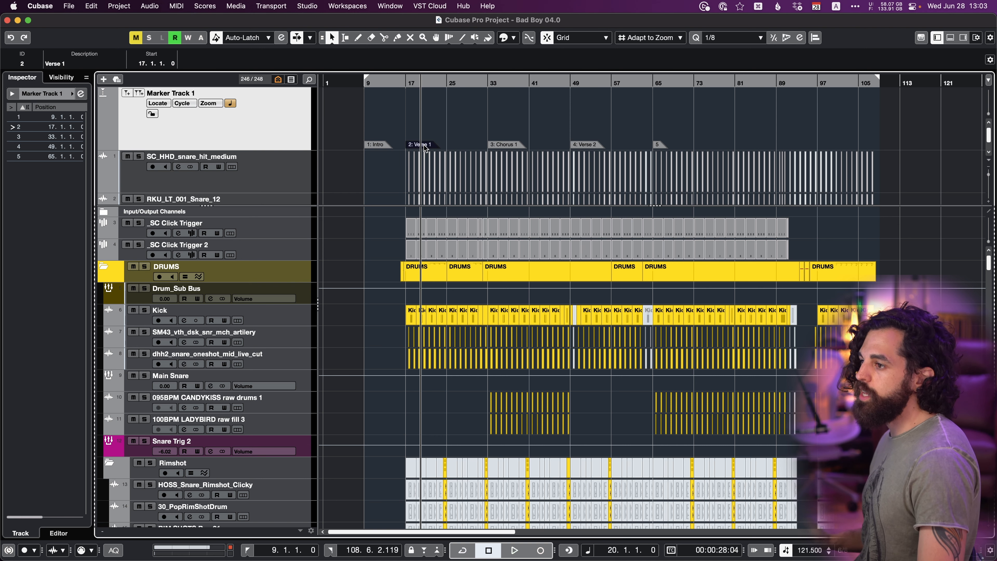
{"action": "left_click", "coordinate": [514, 38]}
{"action": "left_click", "coordinate": [510, 114]}
{"action": "key", "text": "Right"}
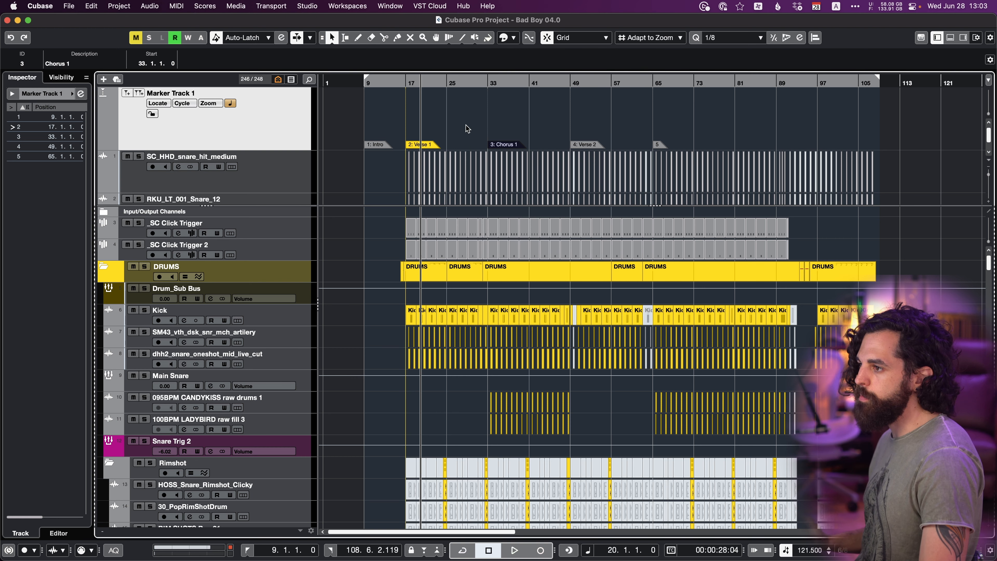
{"action": "left_click", "coordinate": [506, 38]}
{"action": "left_click", "coordinate": [564, 128]}
{"action": "key", "text": "Right"}
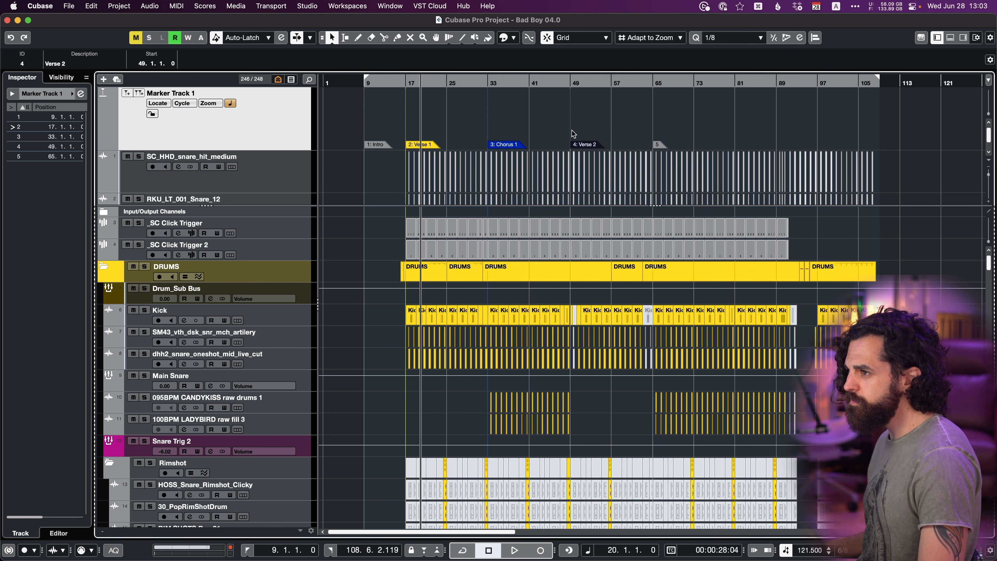
{"action": "left_click", "coordinate": [506, 38]}
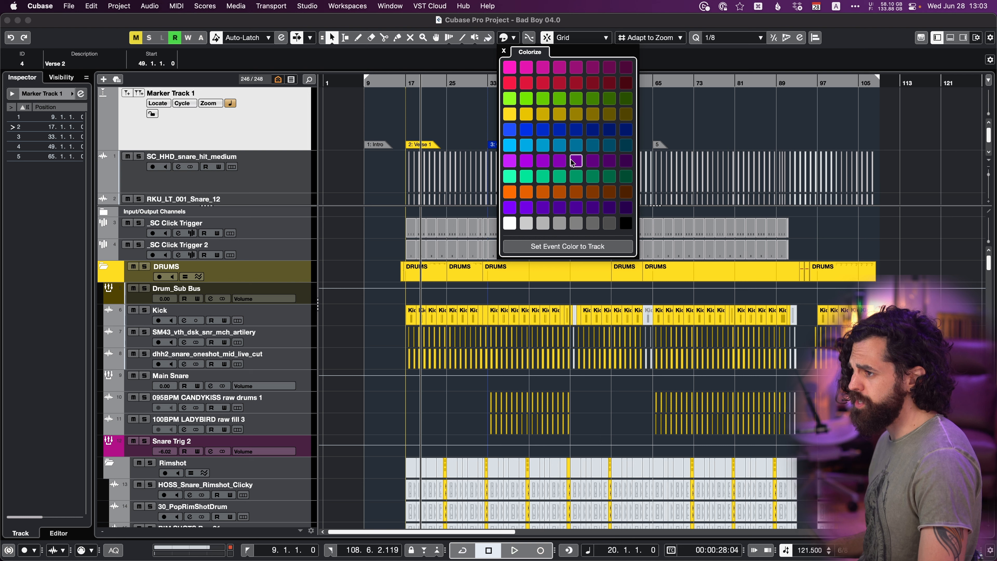
{"action": "left_click", "coordinate": [409, 123]}
{"action": "left_click", "coordinate": [700, 120]}
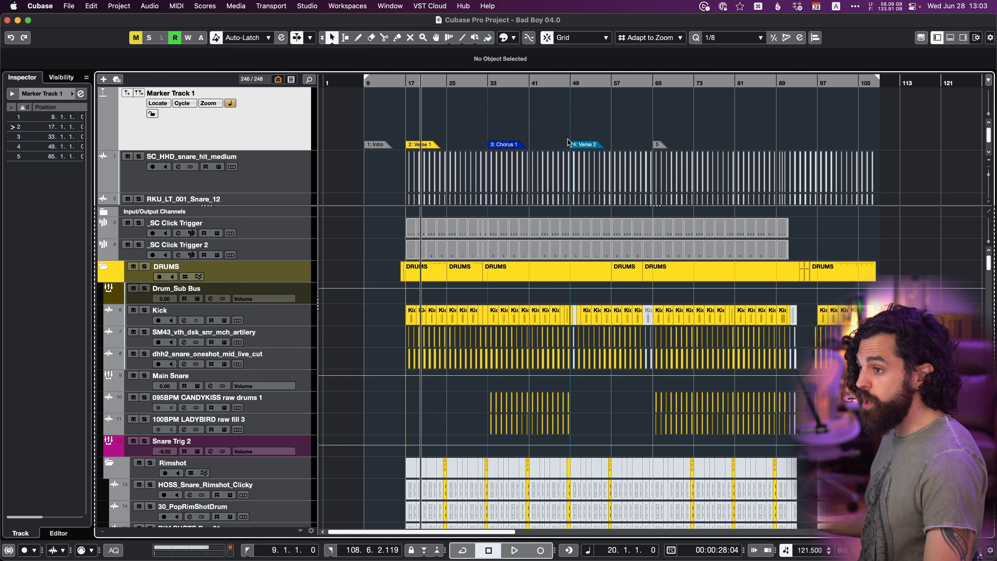
Delete all position markers from the marker track.
{"action": "key", "text": "KP_Subtract"}
{"action": "key", "text": "KP_Subtract"}
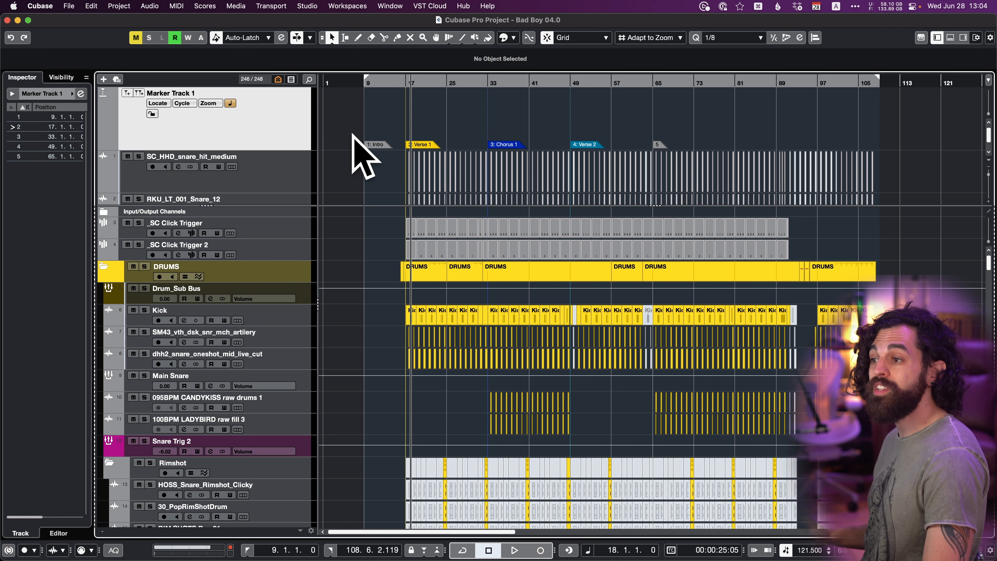
{"action": "mouse_move", "coordinate": [354, 137]}
{"action": "left_mouse_down"}
{"action": "mouse_move", "coordinate": [783, 144]}
{"action": "mouse_move", "coordinate": [772, 147]}
{"action": "left_mouse_up"}
{"action": "key", "text": "Delete"}
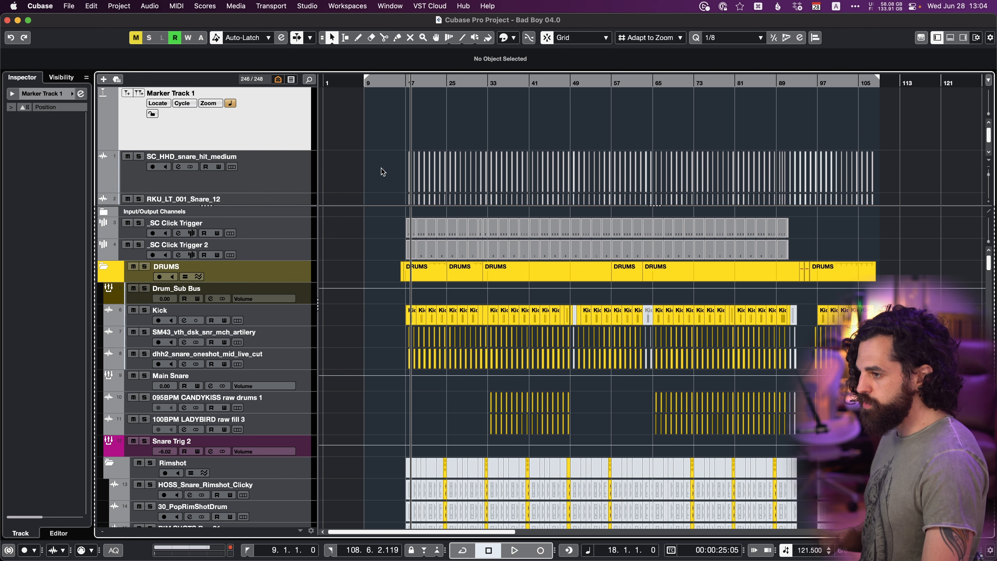
Set the right locator to bar 17, add a cycle marker from bar 9 to bar 17 and name it Intro.
{"action": "scroll", "coordinate": [451, 136], "scroll_direction": "up", "scroll_amount": 6}
{"action": "scroll", "coordinate": [451, 135], "scroll_direction": "right", "scroll_amount": 2}
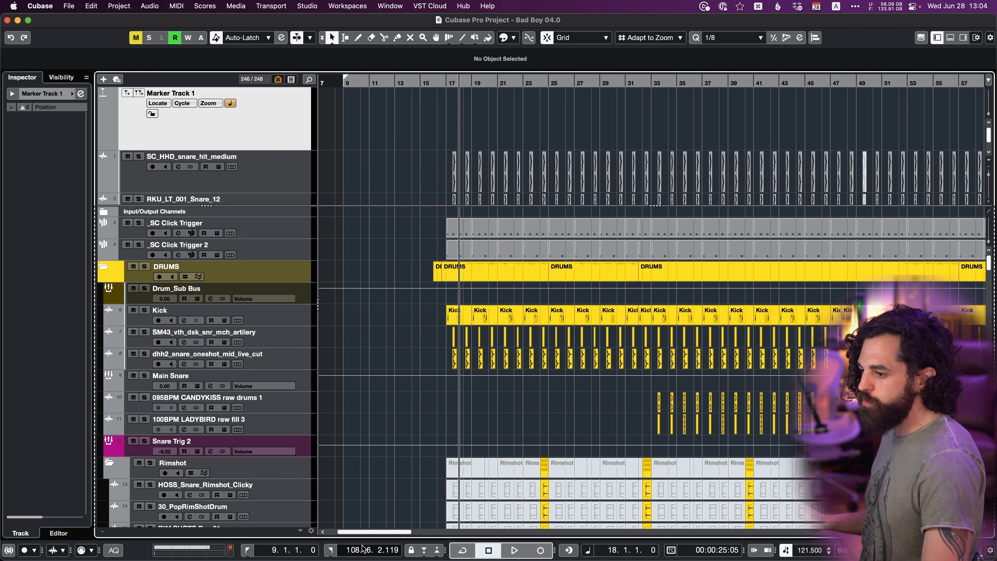
{"action": "left_click", "coordinate": [349, 550]}
{"action": "type", "text": "17"}
{"action": "key", "text": "Return"}
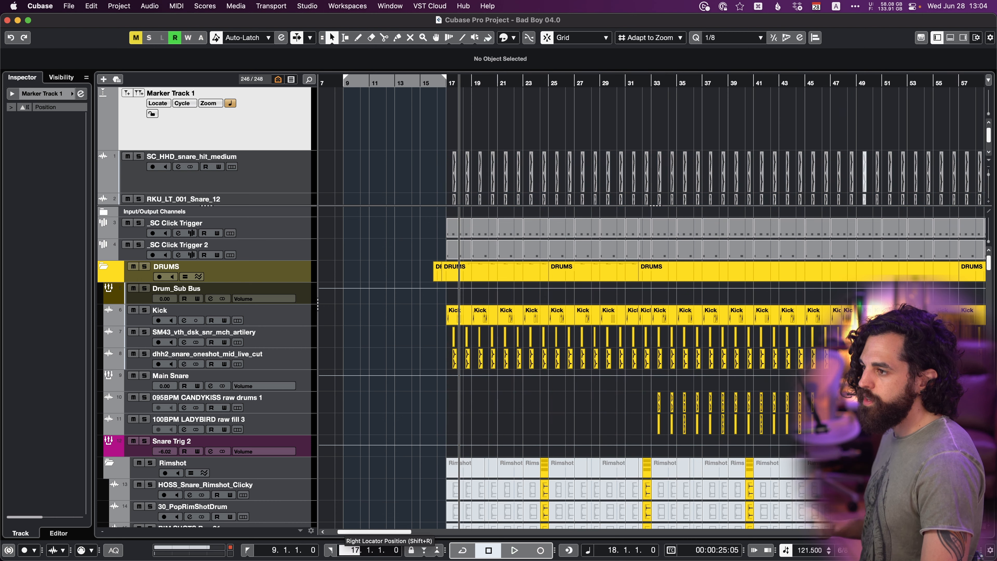
{"action": "left_click", "coordinate": [138, 94]}
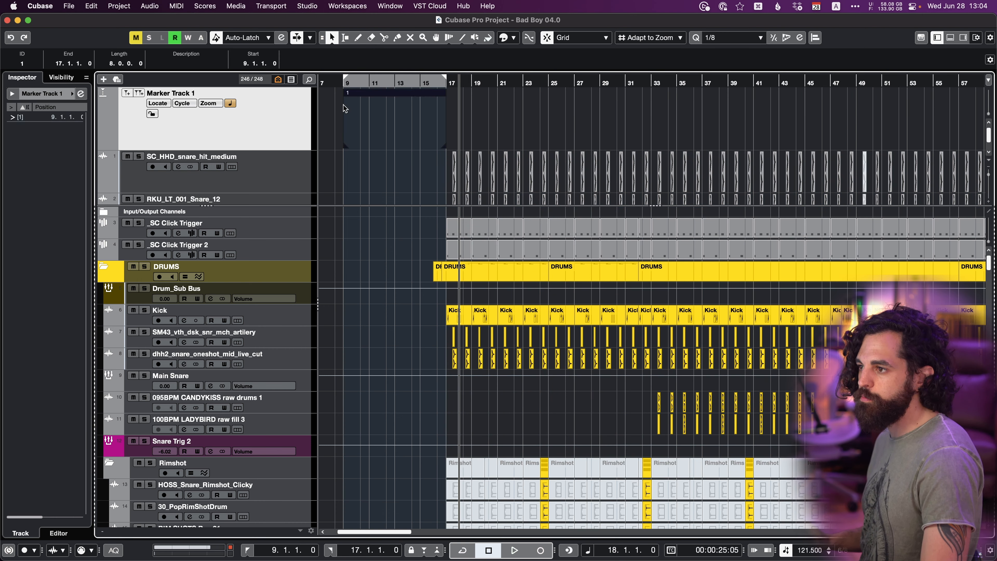
{"action": "left_click", "coordinate": [173, 63]}
{"action": "type", "text": "Intro"}
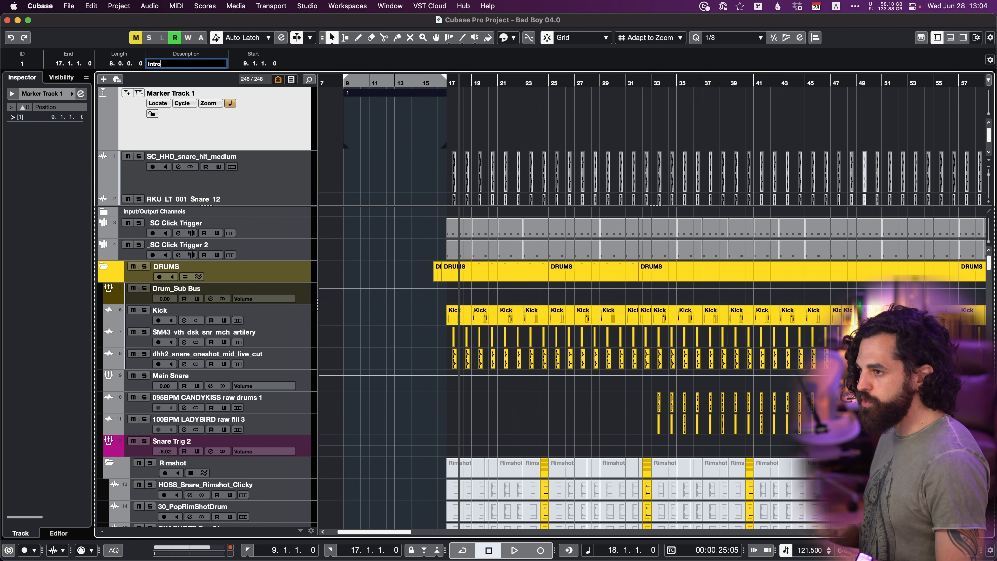
{"action": "key", "text": "Return"}
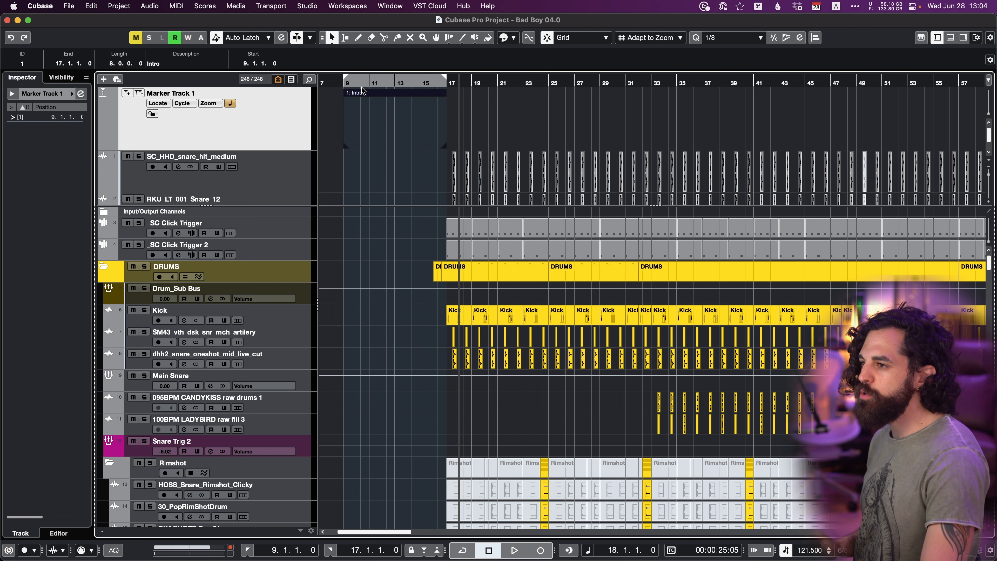
Set the locators to bars 17 and 33 and add a cycle marker there named Verse 1.
{"action": "left_click_drag", "start_coordinate": [361, 81], "coordinate": [468, 81]}
{"action": "left_click_drag", "start_coordinate": [550, 81], "coordinate": [649, 82]}
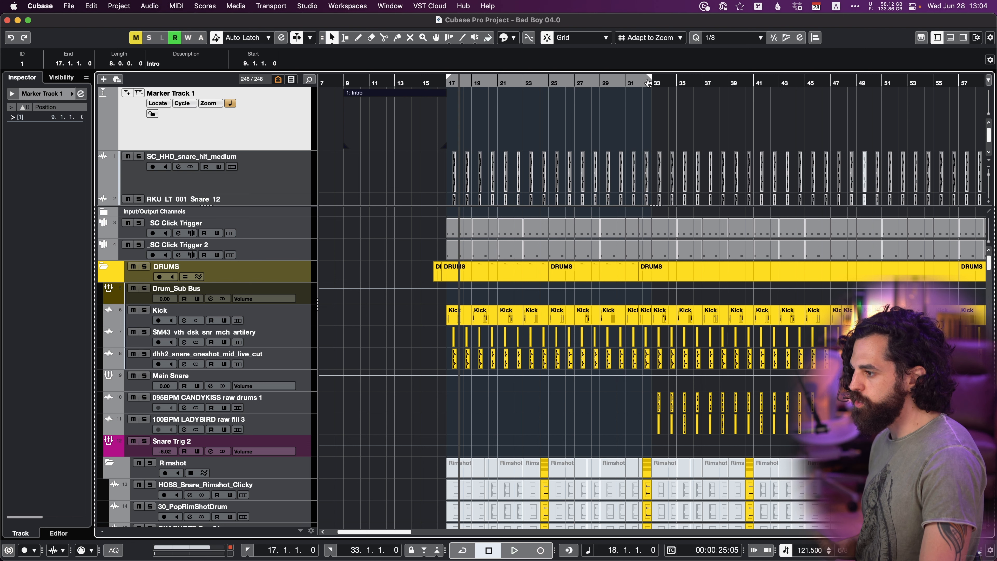
{"action": "left_click", "coordinate": [140, 94]}
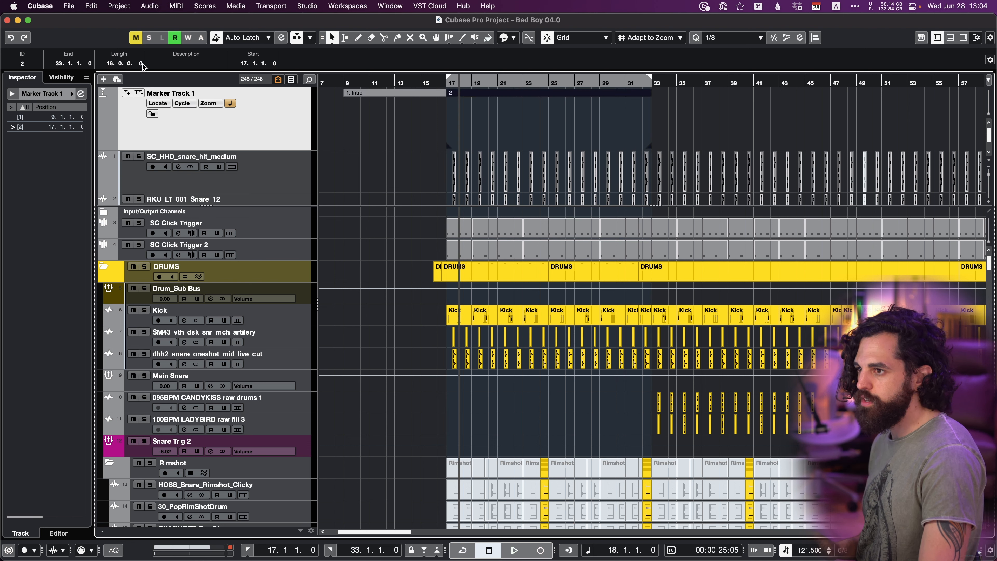
{"action": "left_click", "coordinate": [157, 64]}
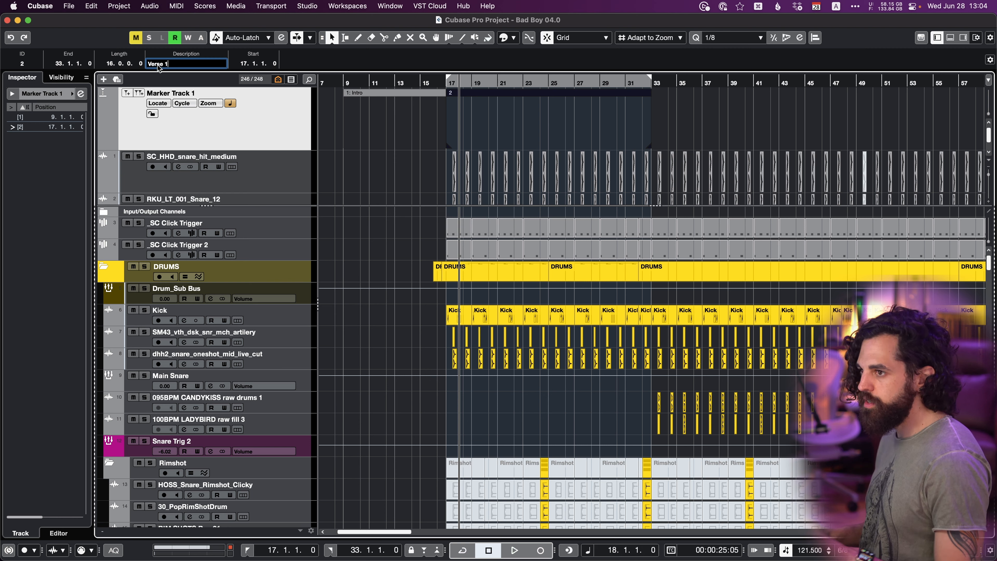
{"action": "key", "text": "Return"}
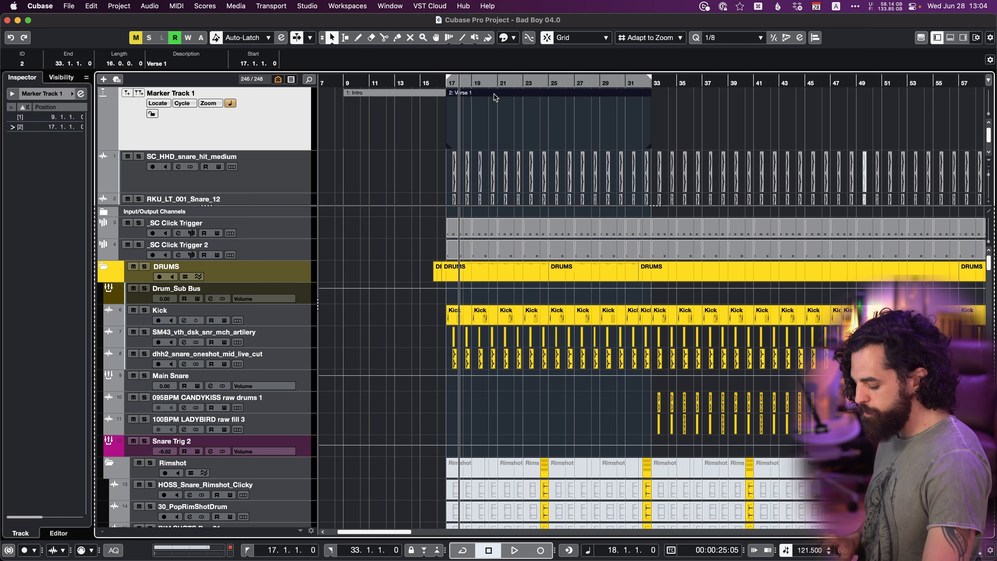
Duplicate the Verse 1 cycle marker to bar 33 and rename the copy Chorus 1.
{"action": "scroll", "coordinate": [493, 93], "scroll_direction": "right", "scroll_amount": 2}
{"action": "key", "text": "super+d"}
{"action": "scroll", "coordinate": [577, 126], "scroll_direction": "right", "scroll_amount": 3}
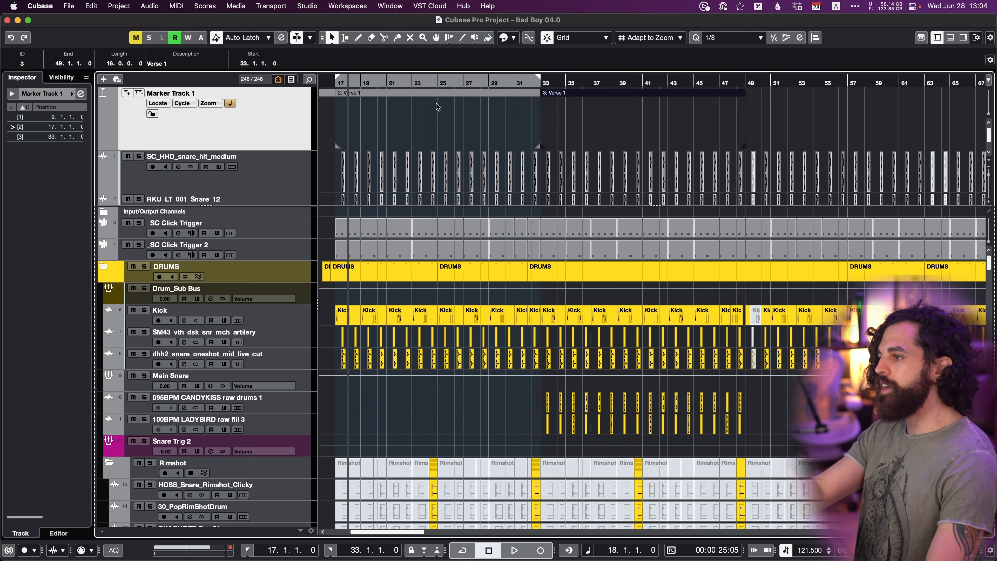
{"action": "scroll", "coordinate": [432, 102], "scroll_direction": "left", "scroll_amount": 1}
{"action": "left_click", "coordinate": [156, 64]}
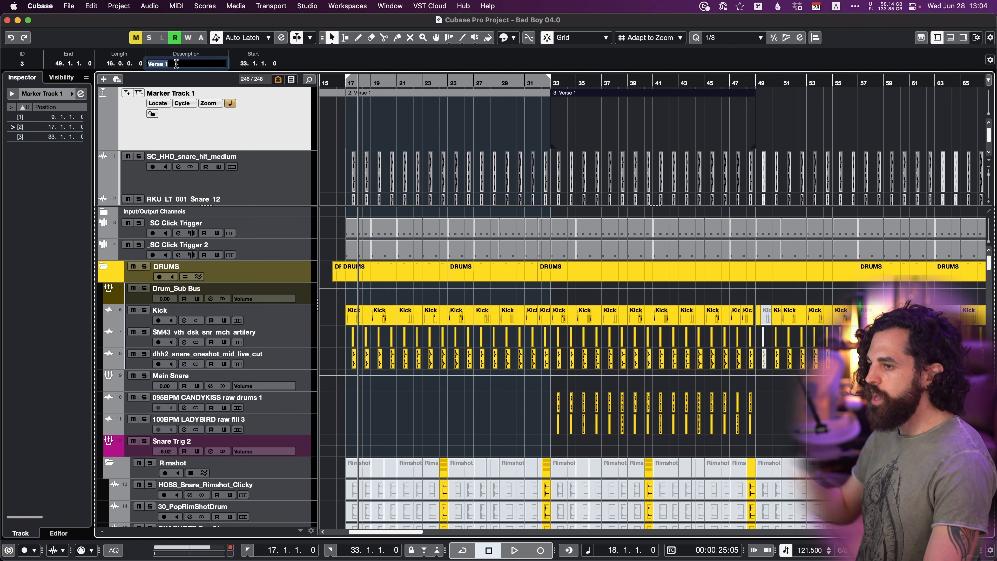
{"action": "type", "text": "Chorus 1"}
{"action": "key", "text": "Return"}
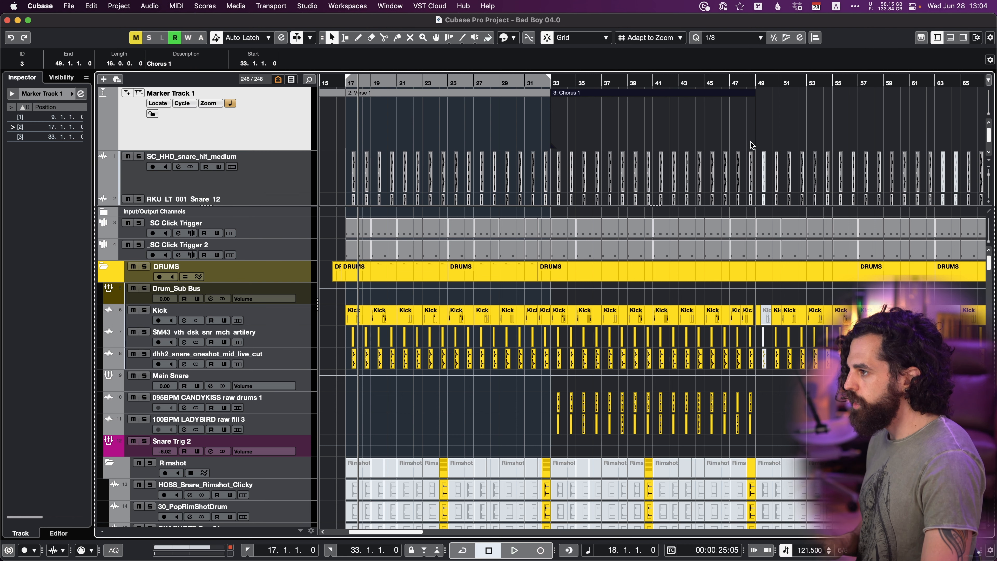
Duplicate the Verse 1 and Chorus 1 cycle markers together so the copies start at bars 49 and 65.
{"action": "mouse_move", "coordinate": [754, 144]}
{"action": "left_mouse_down"}
{"action": "mouse_move", "coordinate": [828, 142]}
{"action": "mouse_move", "coordinate": [423, 98]}
{"action": "mouse_move", "coordinate": [425, 90]}
{"action": "left_mouse_up"}
{"action": "key", "text": "g"}
{"action": "key", "text": "g"}
{"action": "left_click", "coordinate": [754, 120]}
{"action": "scroll", "coordinate": [540, 128], "scroll_direction": "right", "scroll_amount": 2}
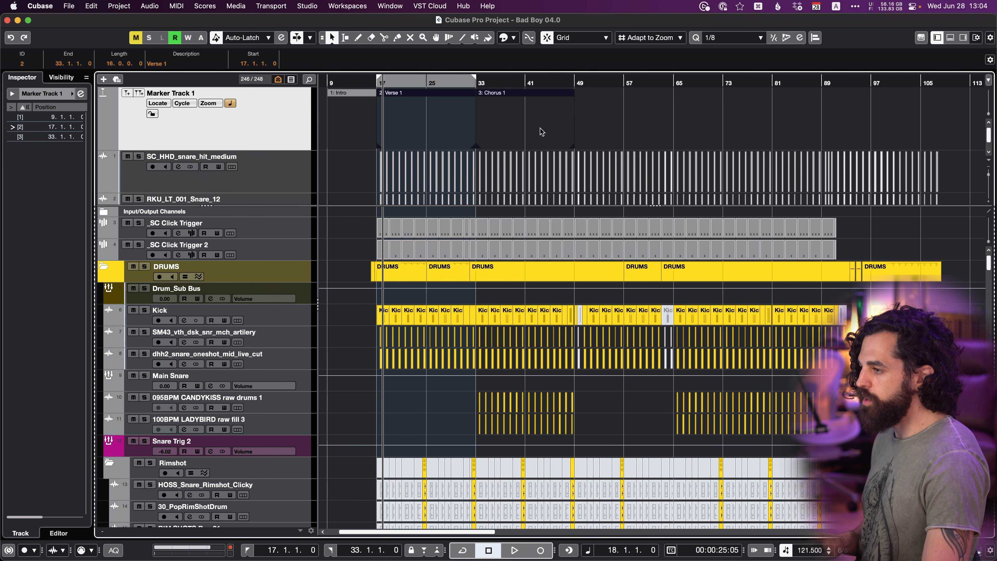
{"action": "key", "text": "super+d"}
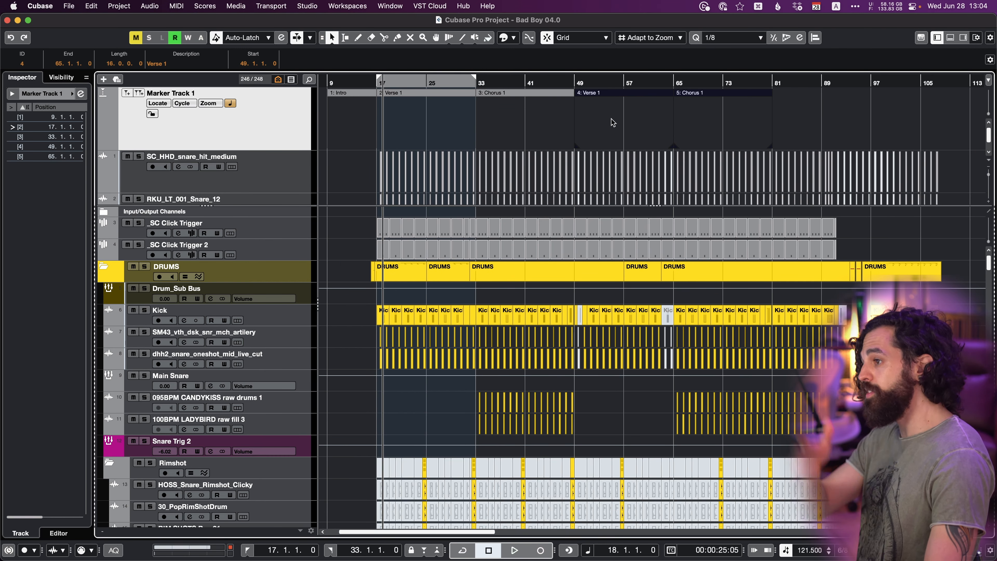
Rename the cycle marker at bar 49 Verse 2 and the one at bar 65 Chorus 2.
{"action": "left_click", "coordinate": [596, 95]}
{"action": "left_click", "coordinate": [194, 64]}
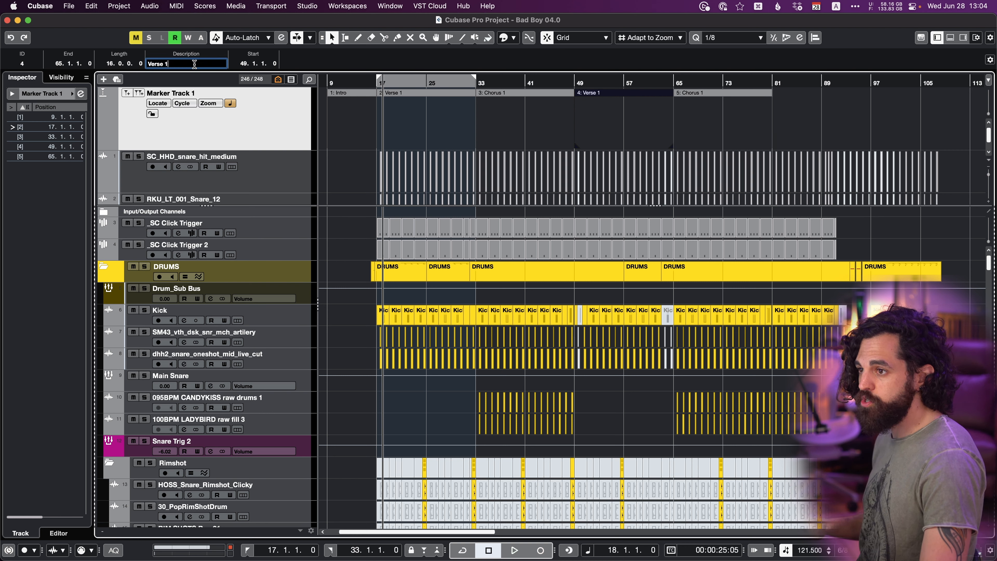
{"action": "key", "text": "BackSpace"}
{"action": "type", "text": "2"}
{"action": "left_click", "coordinate": [687, 94]}
{"action": "left_click", "coordinate": [194, 62]}
{"action": "key", "text": "BackSpace"}
{"action": "type", "text": "2"}
Duplicate the Chorus 2 cycle marker to bar 81 as Bridge, and extend the Chorus 3 marker's end to about bar 107.
{"action": "left_click", "coordinate": [705, 95]}
{"action": "key", "text": "super+d"}
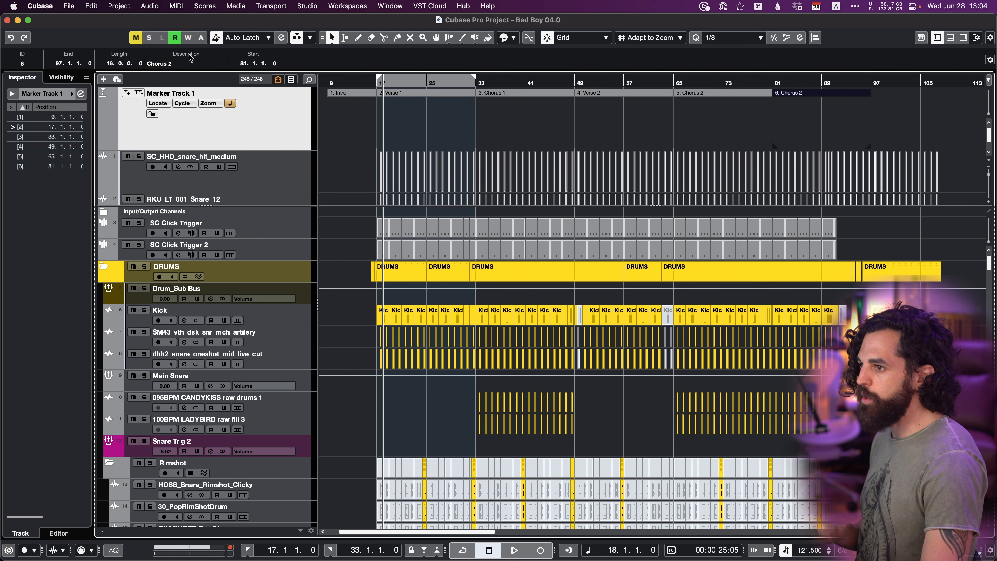
{"action": "left_click", "coordinate": [187, 64]}
{"action": "type", "text": "Bridge"}
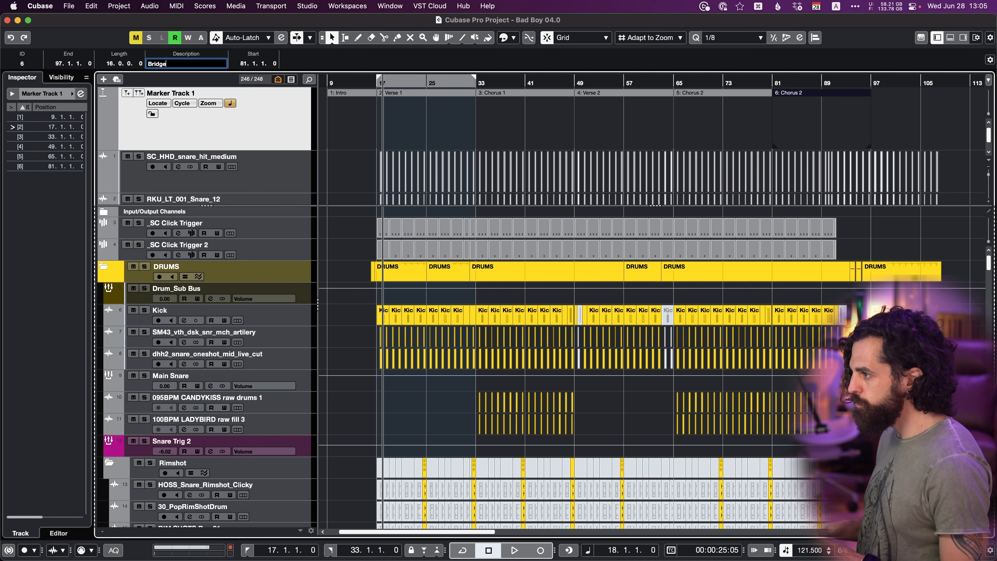
{"action": "key", "text": "Return"}
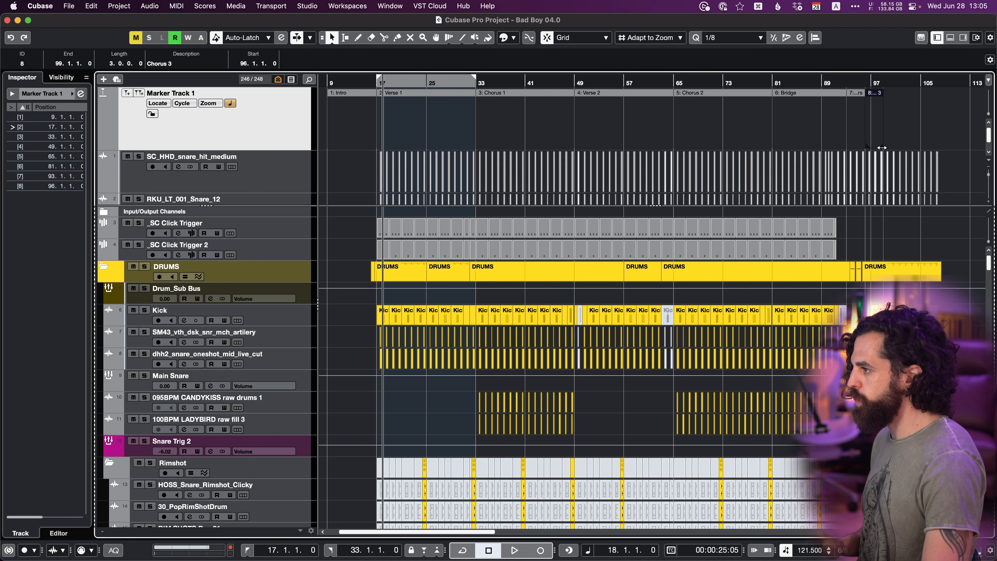
{"action": "left_click_drag", "start_coordinate": [882, 148], "coordinate": [939, 152]}
Color the Chorus 1 and Chorus 2 cycle markers green, the verses blue, the Intro orange and the Bridge red.
{"action": "left_click", "coordinate": [499, 96]}
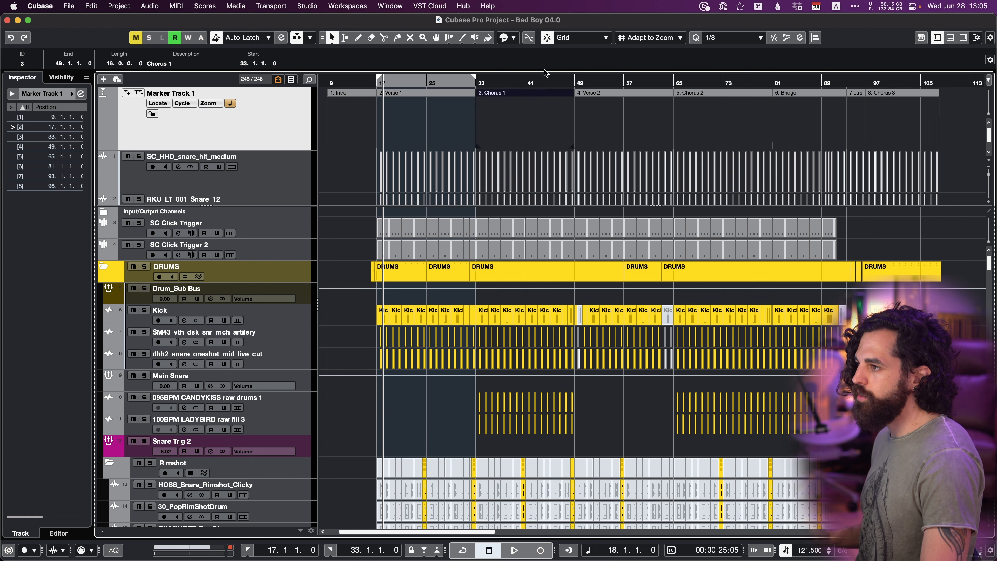
{"action": "left_click", "coordinate": [574, 38]}
{"action": "left_click", "coordinate": [513, 37]}
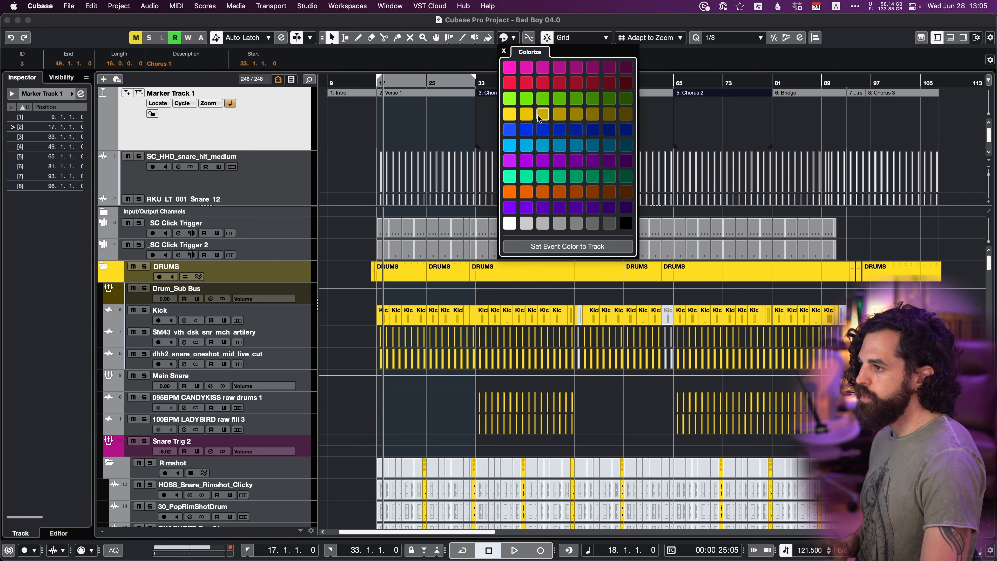
{"action": "left_click", "coordinate": [509, 99]}
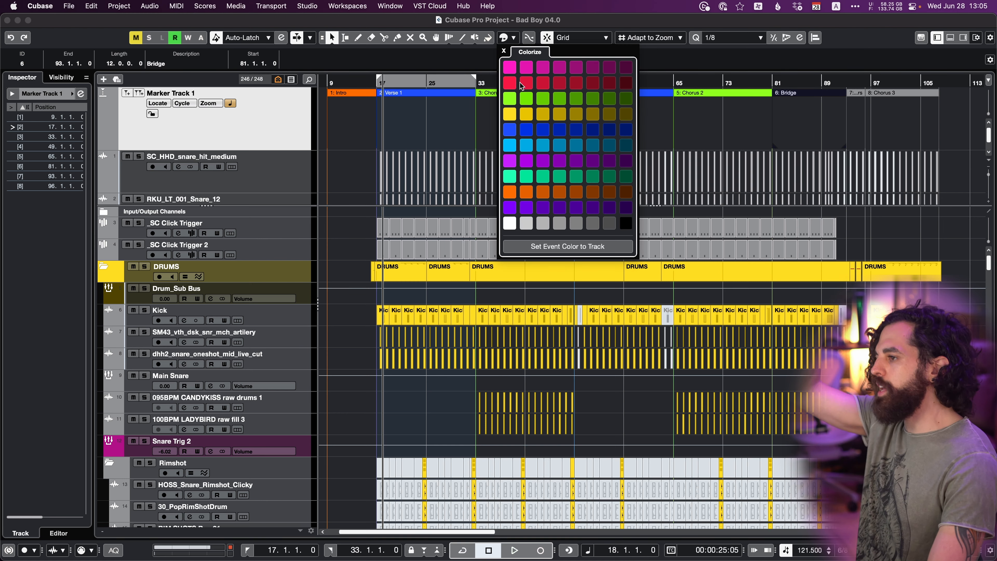
{"action": "left_click", "coordinate": [522, 85]}
{"action": "left_click", "coordinate": [700, 142]}
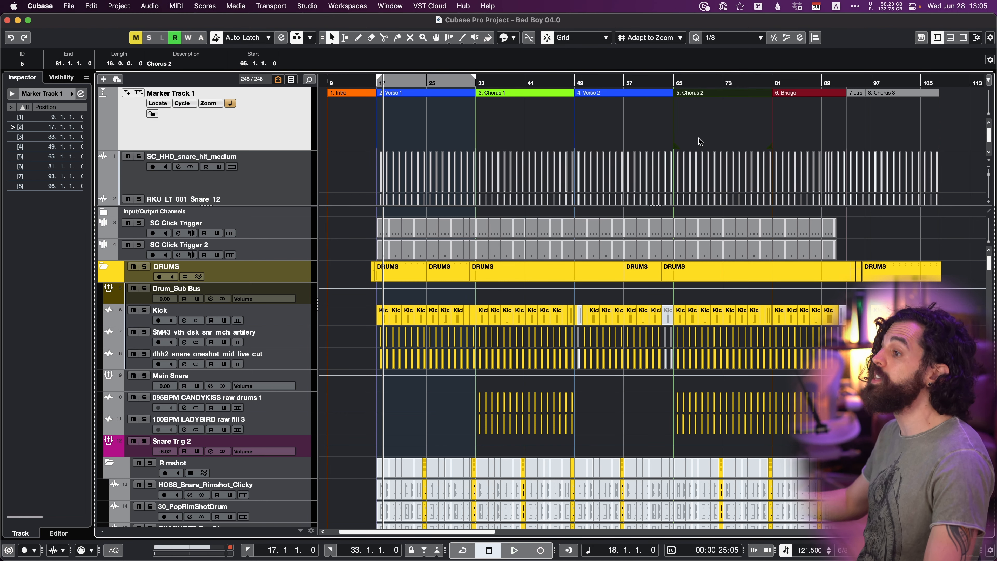
Add a position marker at bar 72 within Chorus 2 and name it Big Clap.
{"action": "scroll", "coordinate": [699, 137], "scroll_direction": "down", "scroll_amount": 3}
{"action": "left_click", "coordinate": [809, 136]}
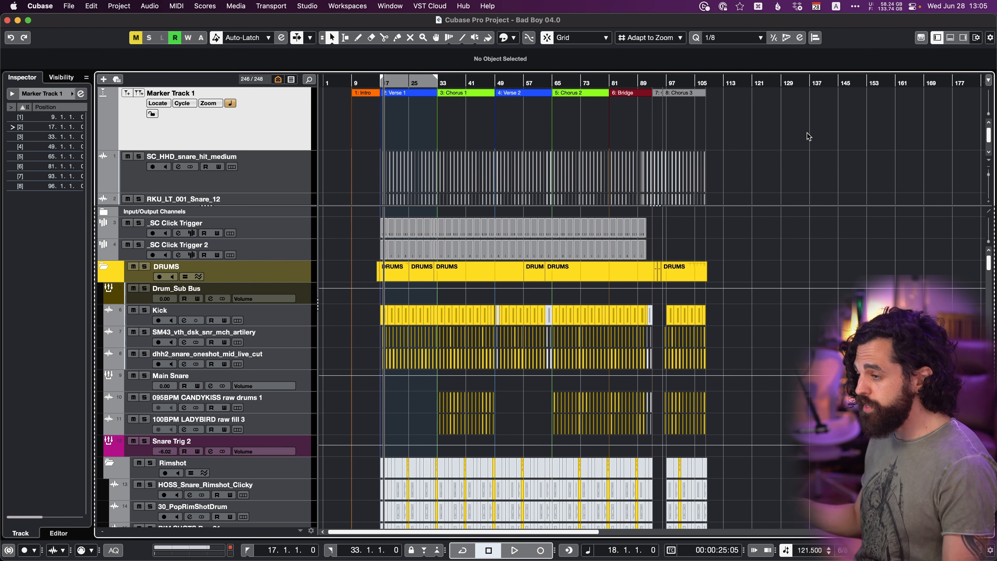
{"action": "key", "text": "h"}
{"action": "key", "text": "h"}
{"action": "left_click", "coordinate": [684, 83]}
{"action": "key", "text": "h"}
{"action": "key", "text": "h"}
{"action": "key", "text": "h"}
{"action": "key", "text": "h"}
{"action": "key", "text": "h"}
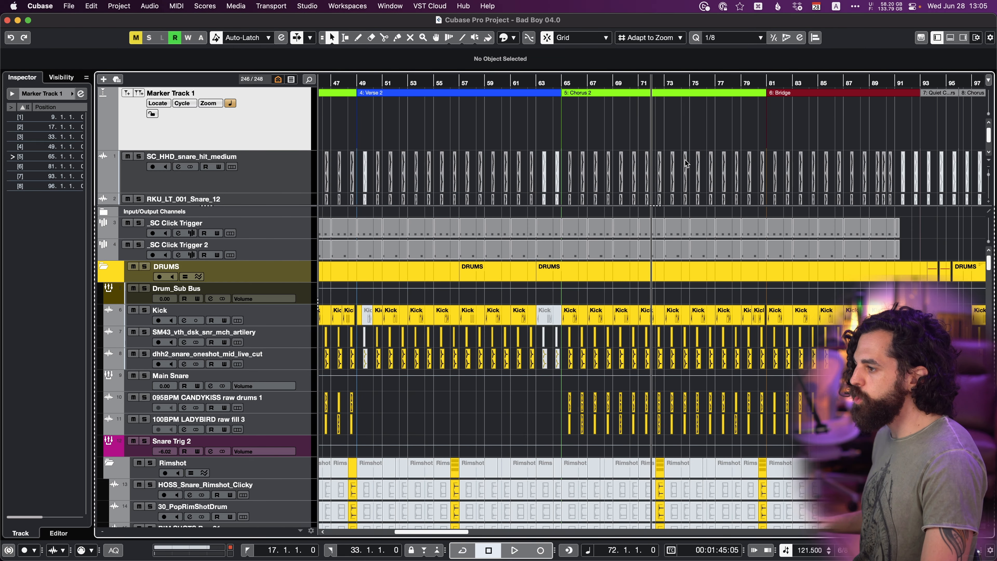
{"action": "left_click", "coordinate": [124, 93]}
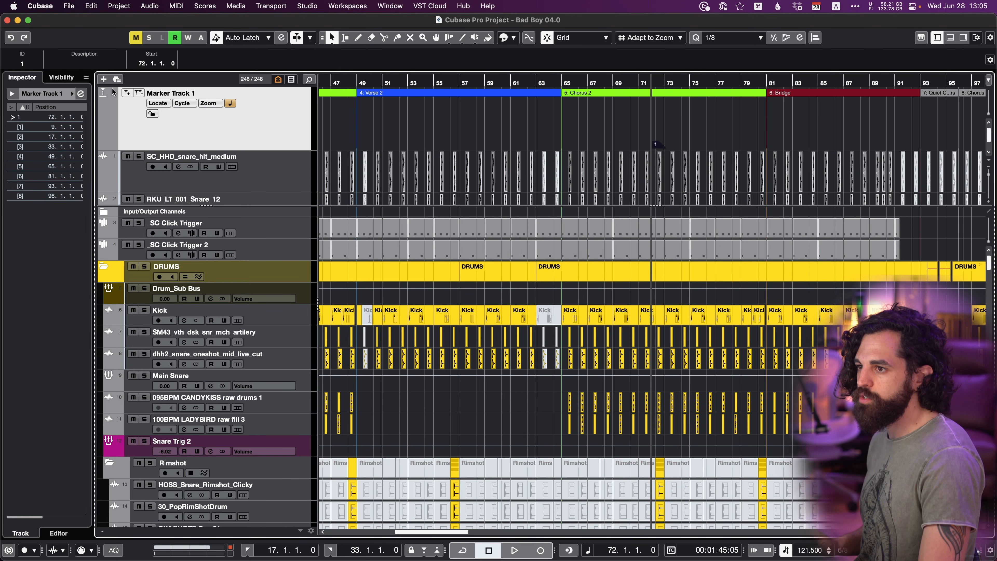
{"action": "left_click", "coordinate": [64, 64]}
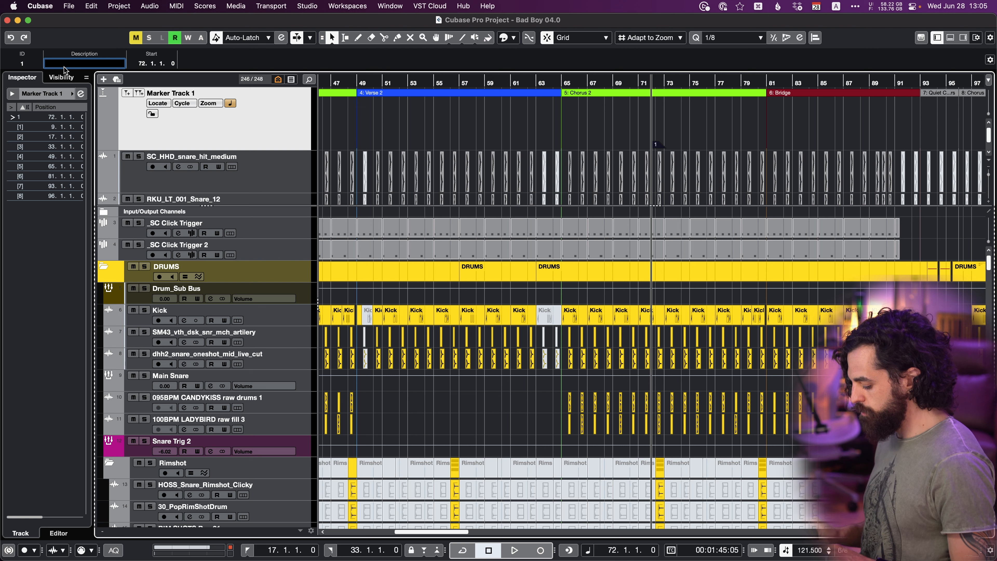
{"action": "type", "text": "Big Clap"}
{"action": "key", "text": "Return"}
{"action": "left_click", "coordinate": [498, 134]}
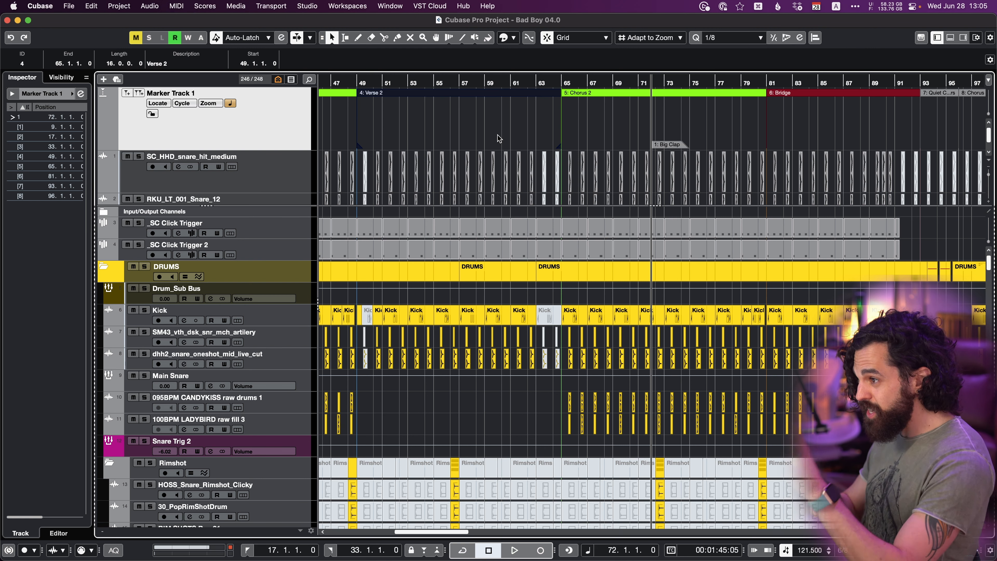
{"action": "key", "text": "g"}
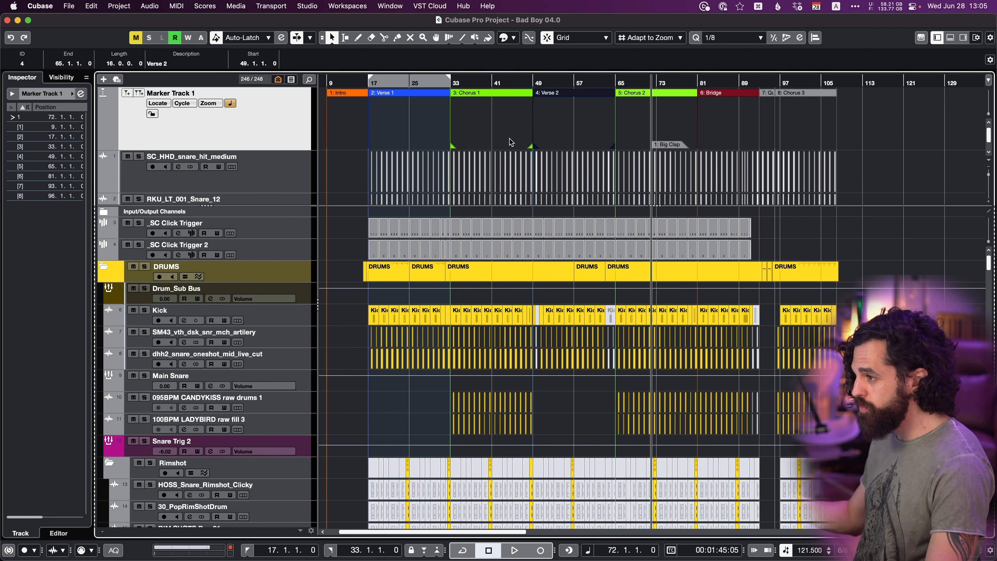
{"action": "left_click", "coordinate": [872, 112]}
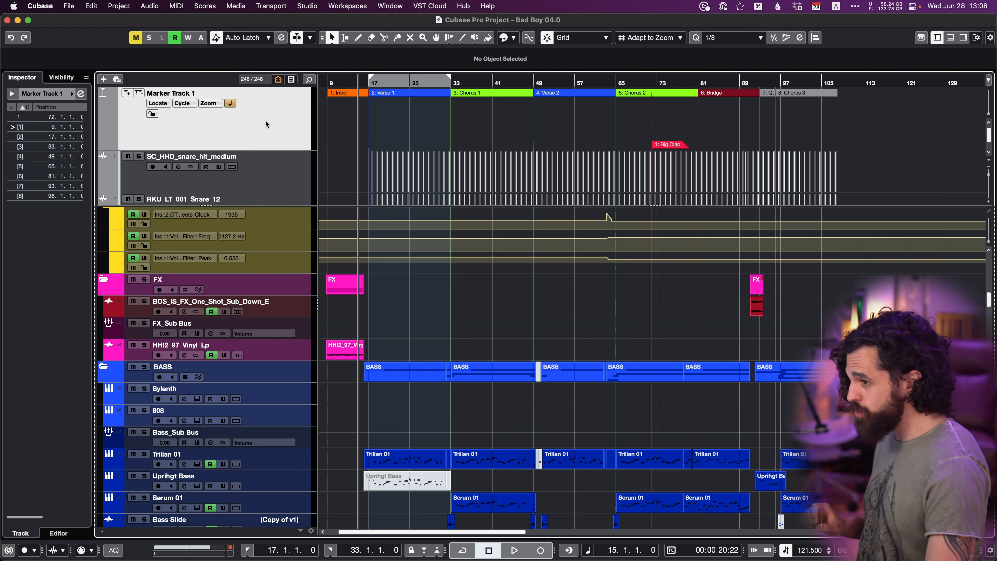
Add a new marker track named Ideas below Marker Track 1.
{"action": "right_click", "coordinate": [266, 124]}
{"action": "mouse_move", "coordinate": [282, 124]}
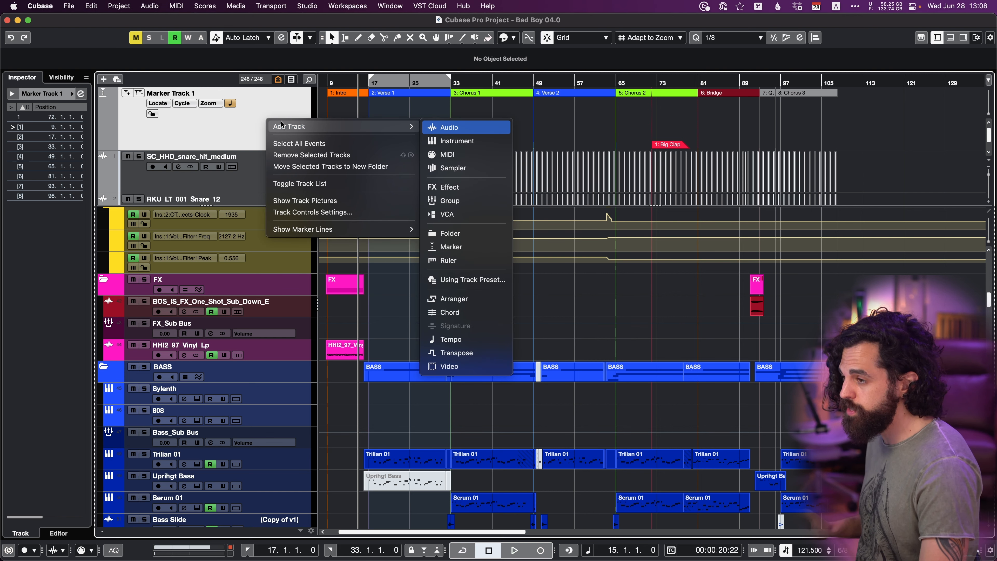
{"action": "key", "text": "m"}
{"action": "key", "text": "a"}
{"action": "key", "text": "Return"}
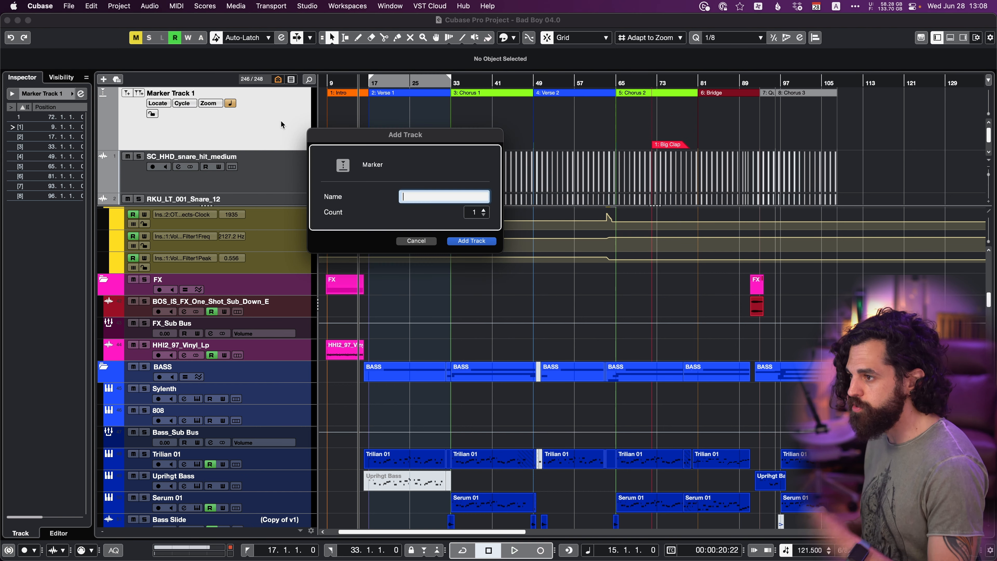
{"action": "type", "text": "Ideas"}
{"action": "key", "text": "Return"}
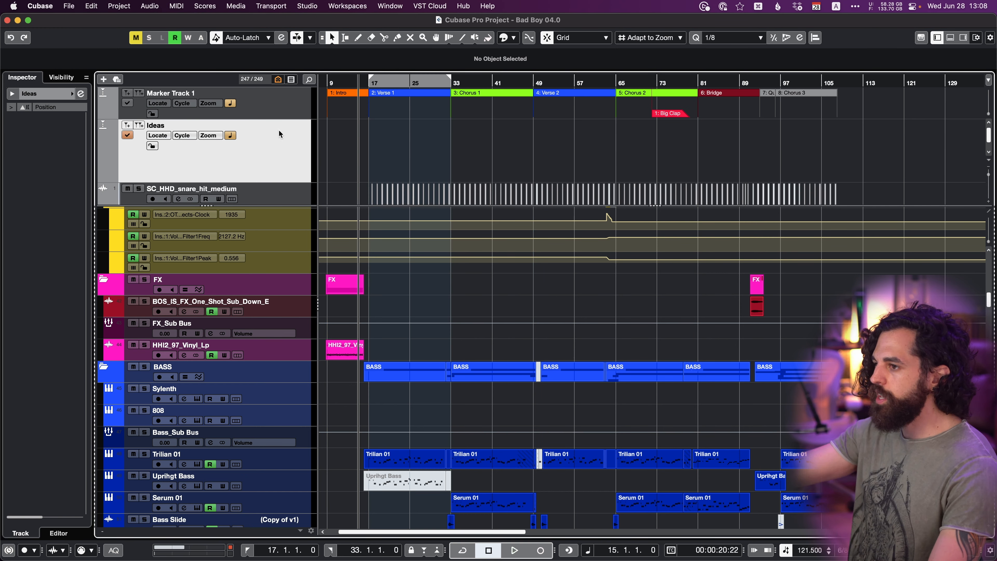
Rename Marker Track 1 as Form.
{"action": "left_click", "coordinate": [276, 107]}
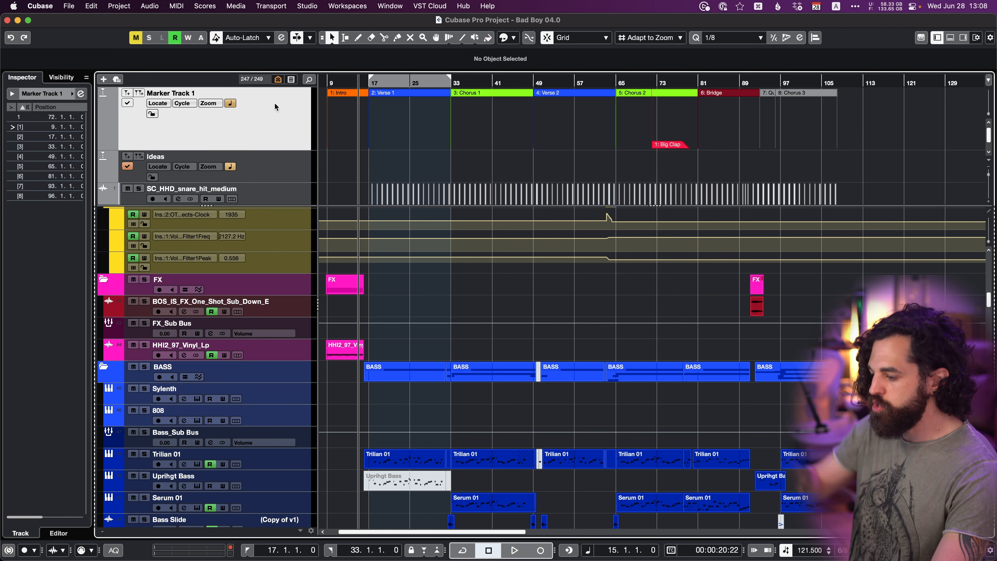
{"action": "double_click", "coordinate": [171, 93]}
{"action": "type", "text": "Form"}
{"action": "key", "text": "Return"}
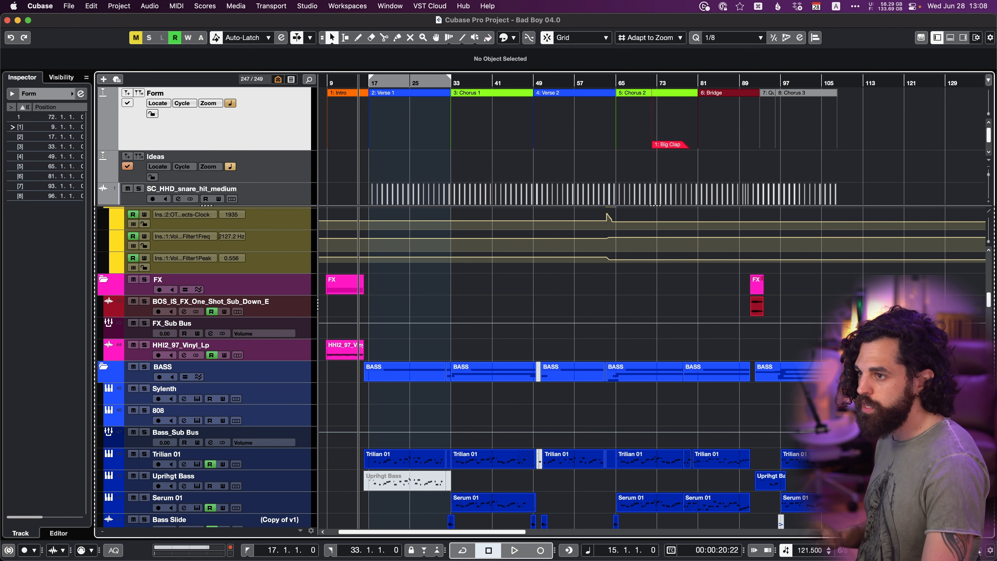
Move the Big Clap marker from the Form track to bar 65 on the Ideas track.
{"action": "left_click", "coordinate": [267, 167]}
{"action": "left_click", "coordinate": [675, 121]}
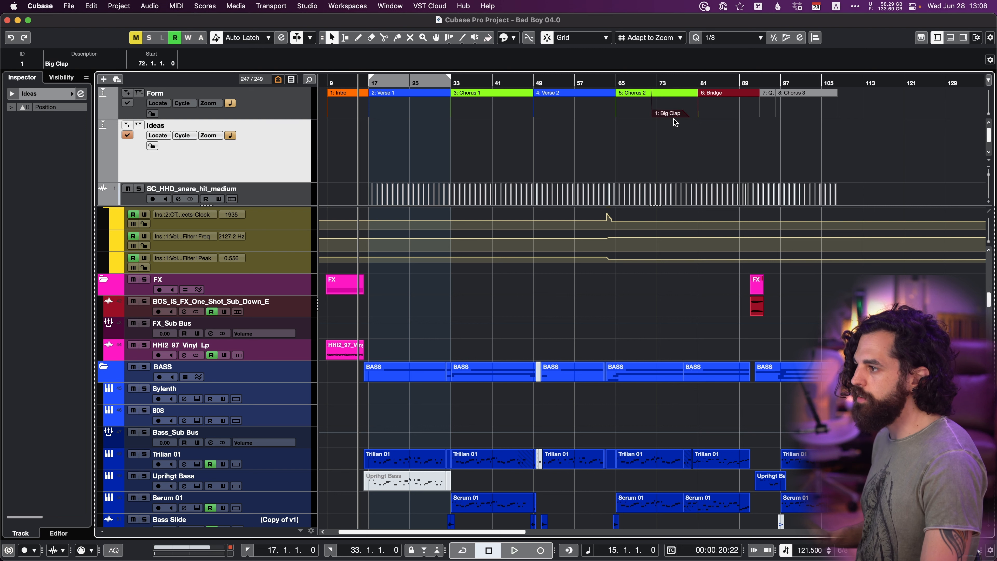
{"action": "mouse_move", "coordinate": [675, 122]}
{"action": "left_mouse_down"}
{"action": "mouse_move", "coordinate": [676, 146]}
{"action": "mouse_move", "coordinate": [628, 201]}
{"action": "mouse_move", "coordinate": [667, 181]}
{"action": "mouse_move", "coordinate": [630, 176]}
{"action": "left_mouse_up"}
{"action": "left_click", "coordinate": [274, 101]}
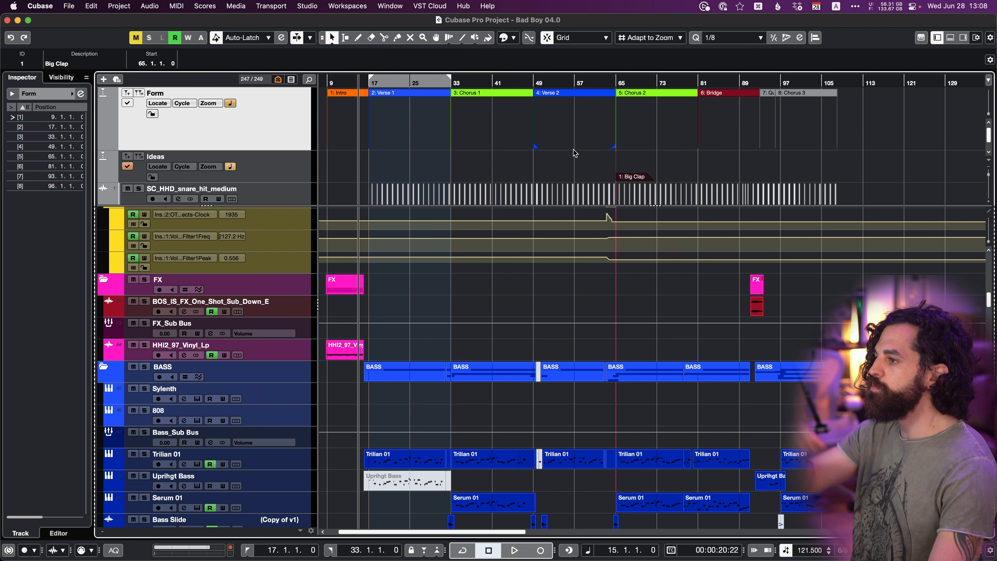
Make Form the active marker track and add a position marker at bar 28 on the Ideas track.
{"action": "left_click", "coordinate": [128, 104]}
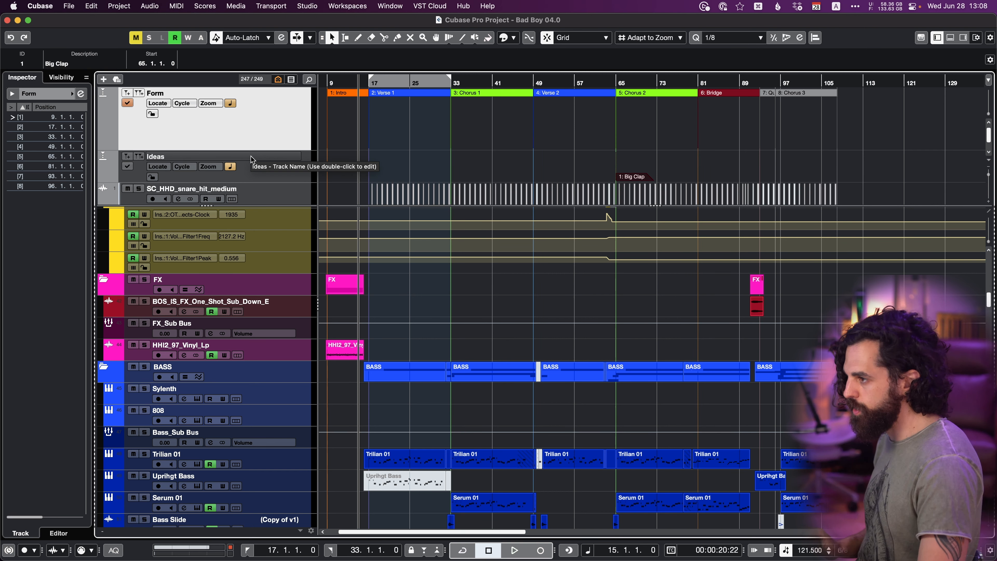
{"action": "left_click", "coordinate": [585, 176]}
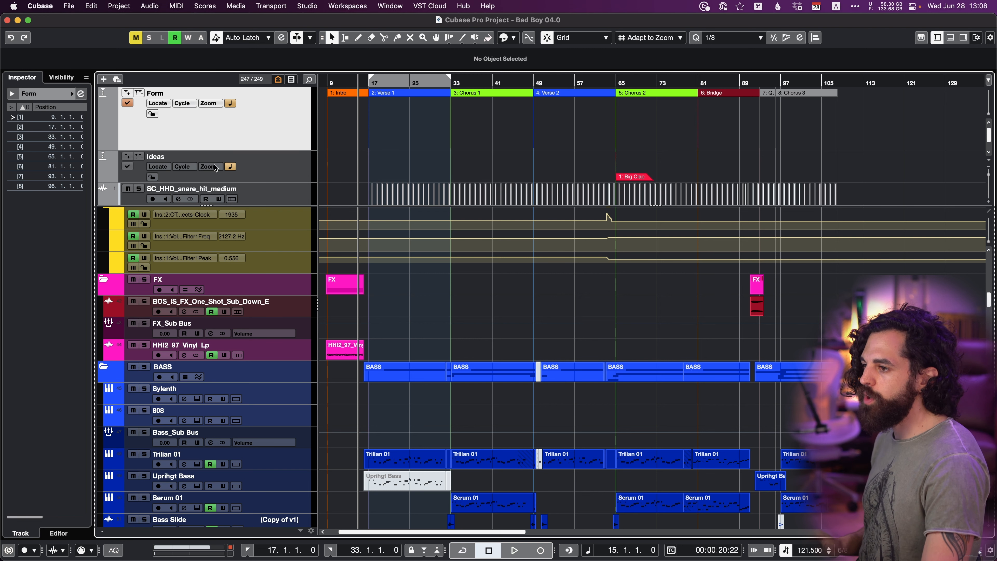
{"action": "left_click", "coordinate": [426, 171], "text": "alt"}
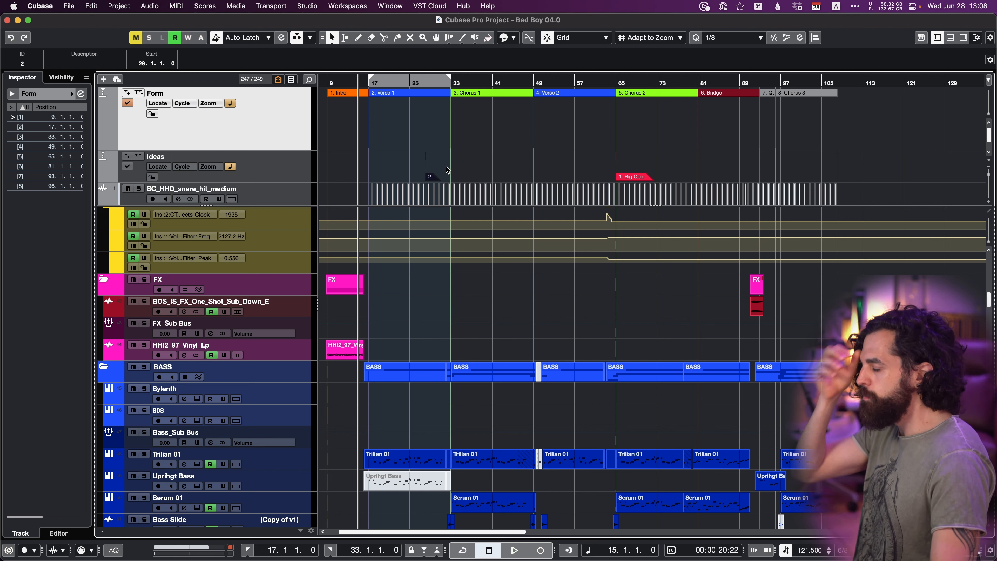
{"action": "left_click", "coordinate": [595, 122]}
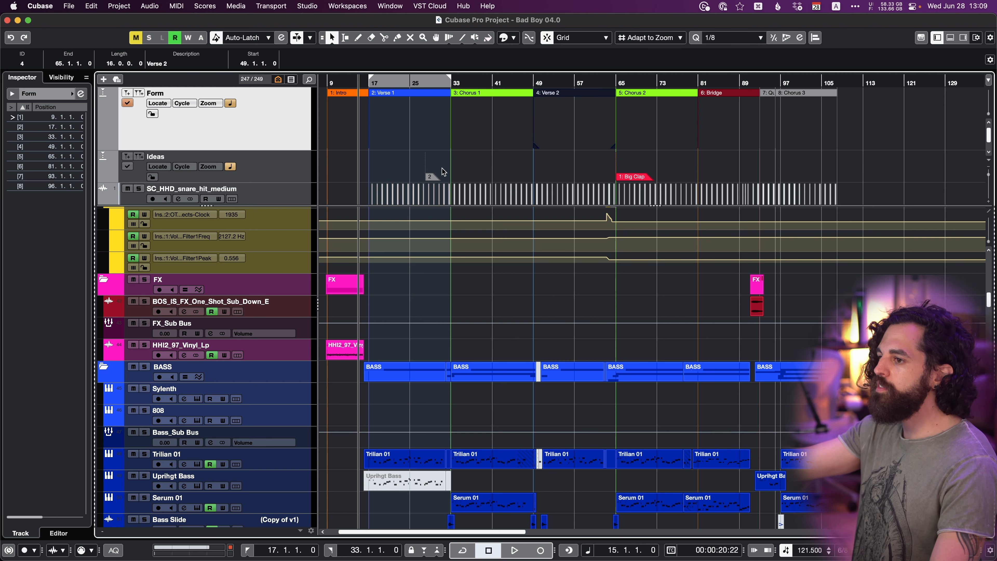
Set the Show Marker Lines preference to Off and apply it.
{"action": "scroll", "coordinate": [293, 180], "scroll_direction": "down", "scroll_amount": 5}
{"action": "left_click", "coordinate": [290, 179]}
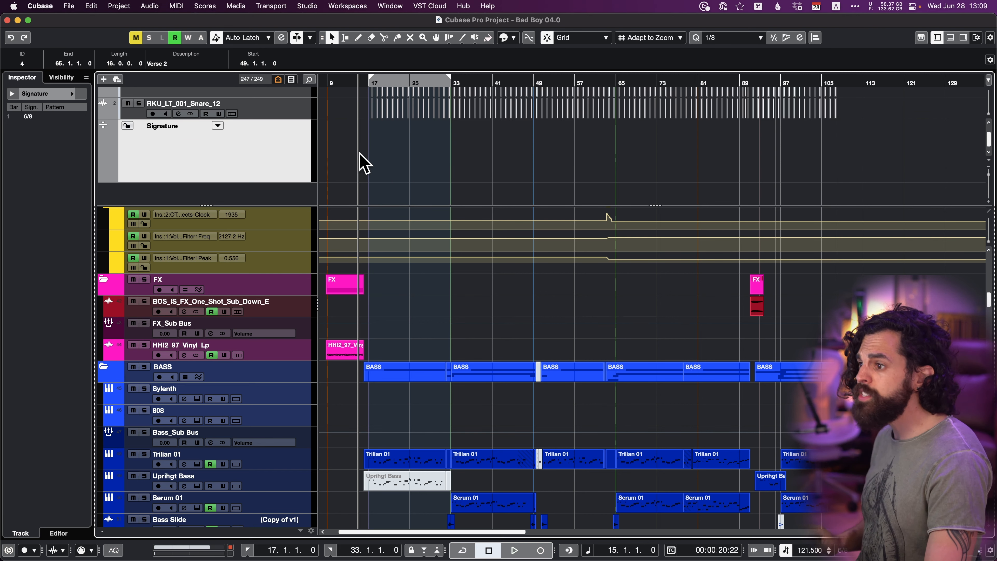
{"action": "scroll", "coordinate": [514, 322], "scroll_direction": "down", "scroll_amount": 15}
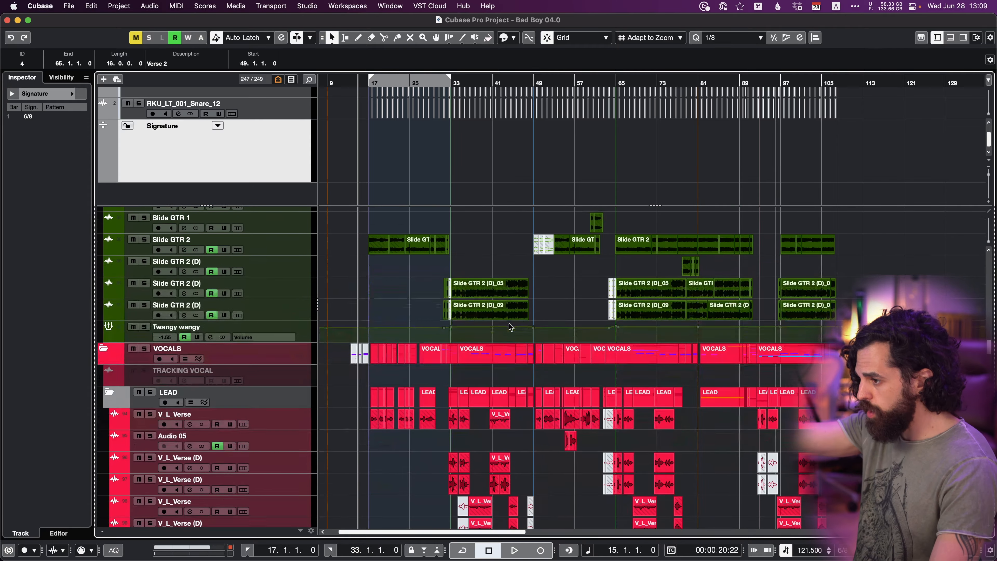
{"action": "scroll", "coordinate": [509, 326], "scroll_direction": "down", "scroll_amount": 10}
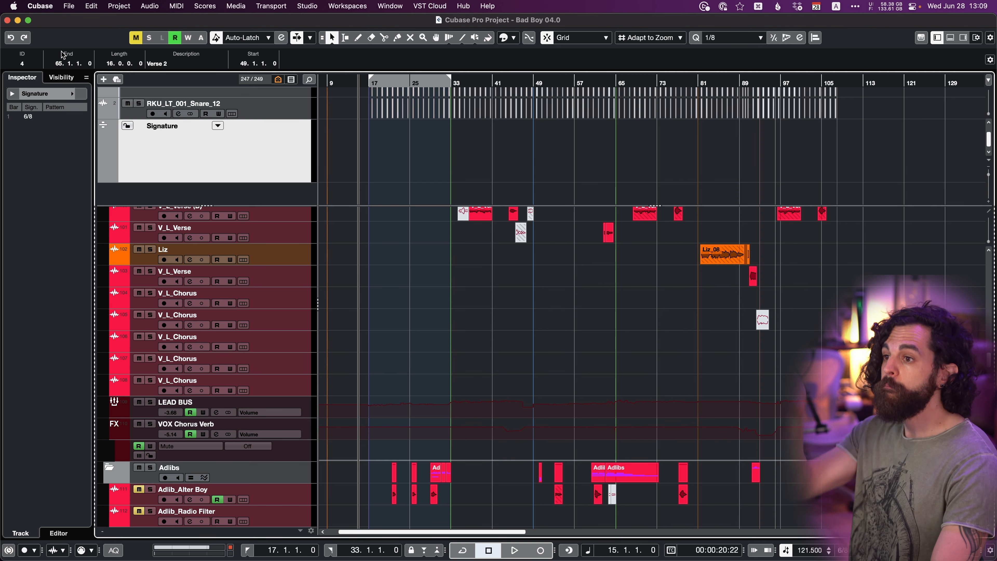
{"action": "left_click", "coordinate": [46, 8]}
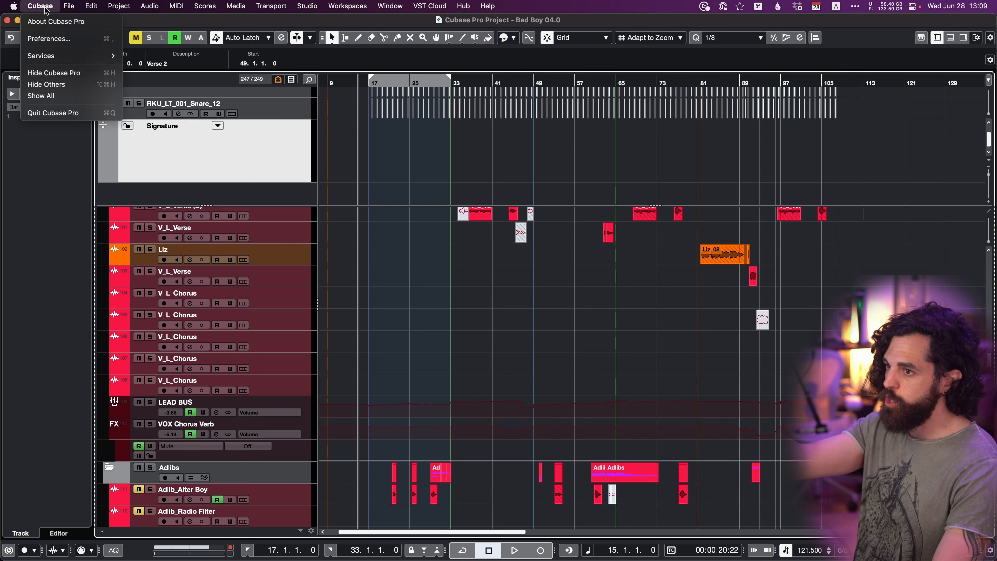
{"action": "left_click", "coordinate": [49, 38]}
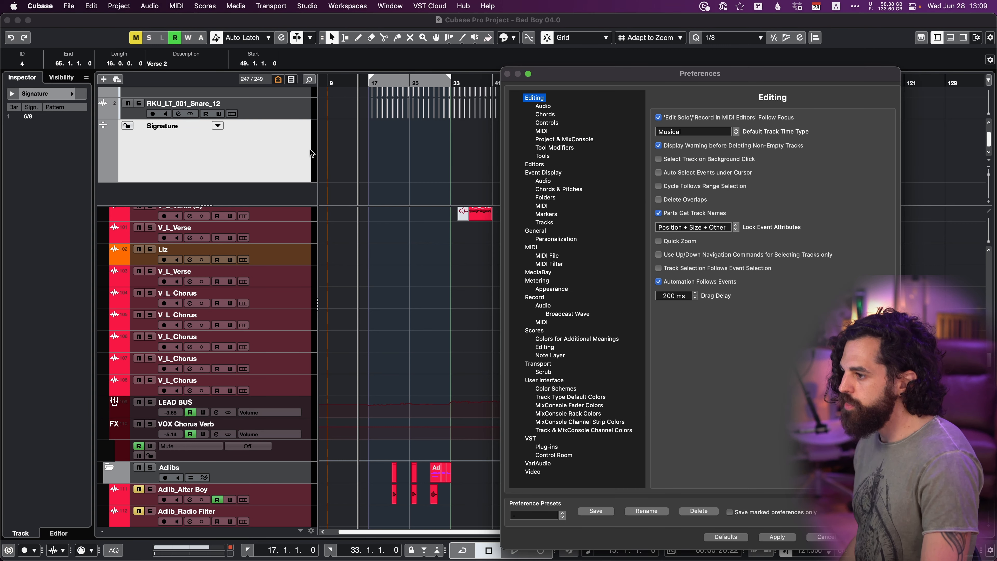
{"action": "left_click", "coordinate": [548, 215]}
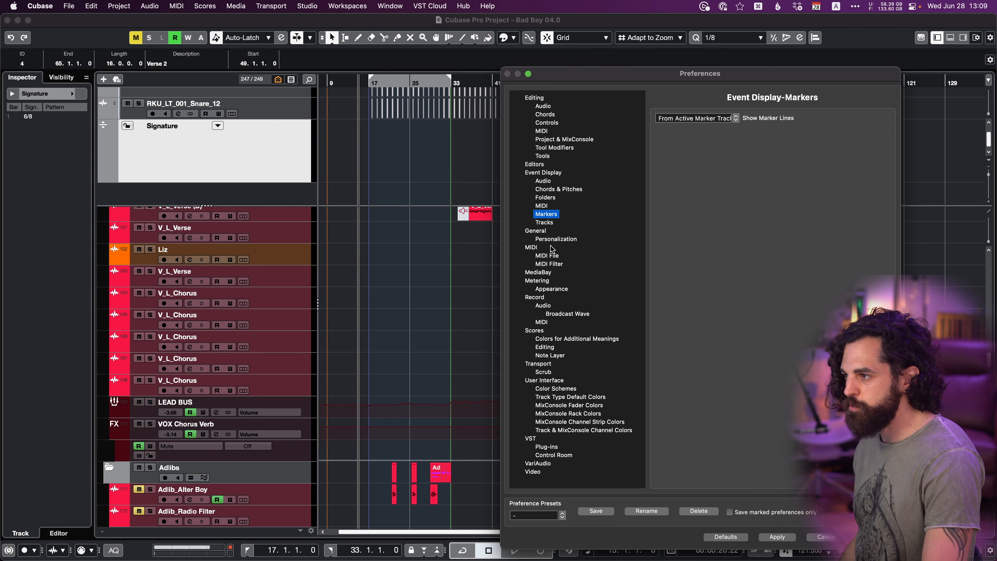
{"action": "left_click", "coordinate": [712, 118]}
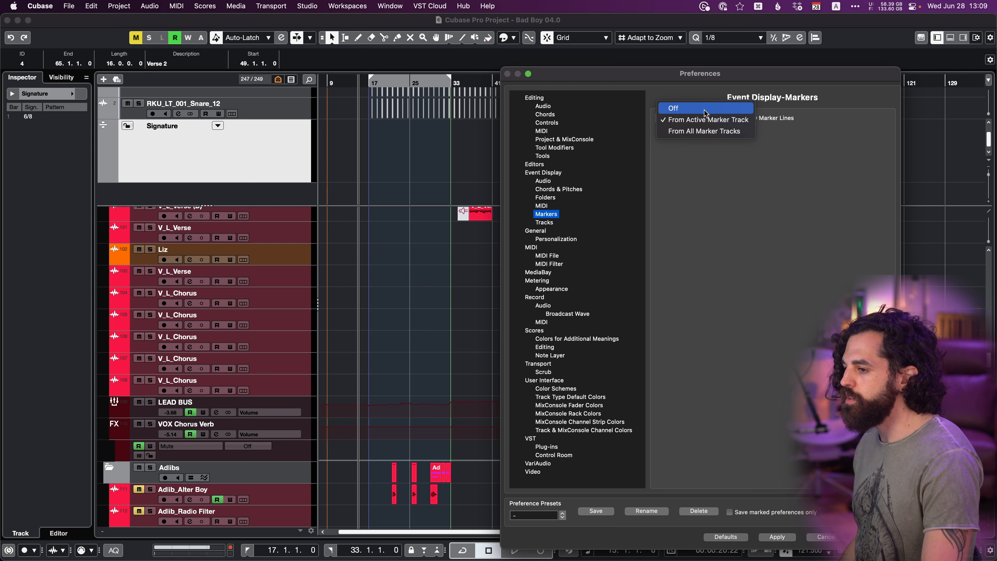
{"action": "left_click", "coordinate": [705, 113]}
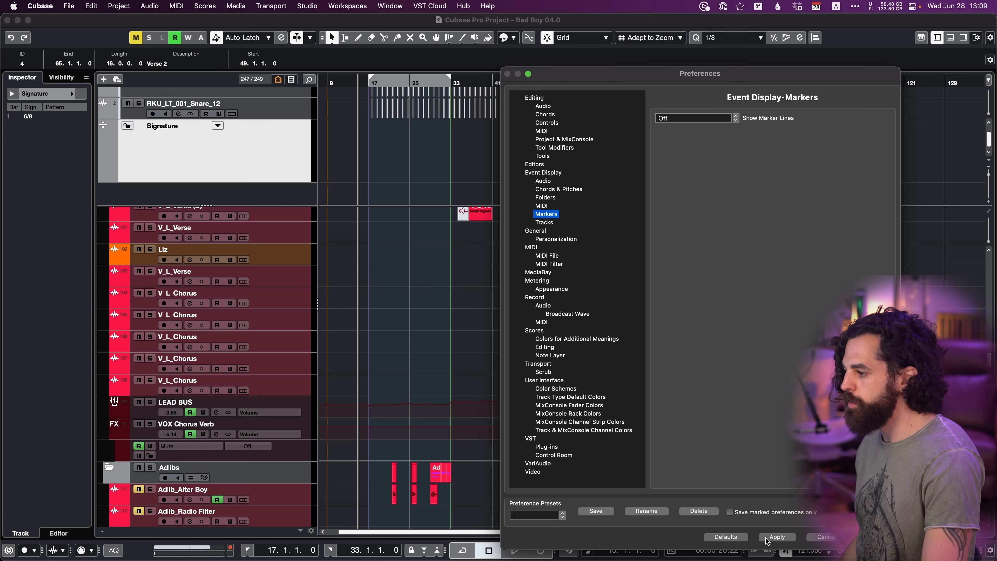
{"action": "left_click", "coordinate": [775, 537]}
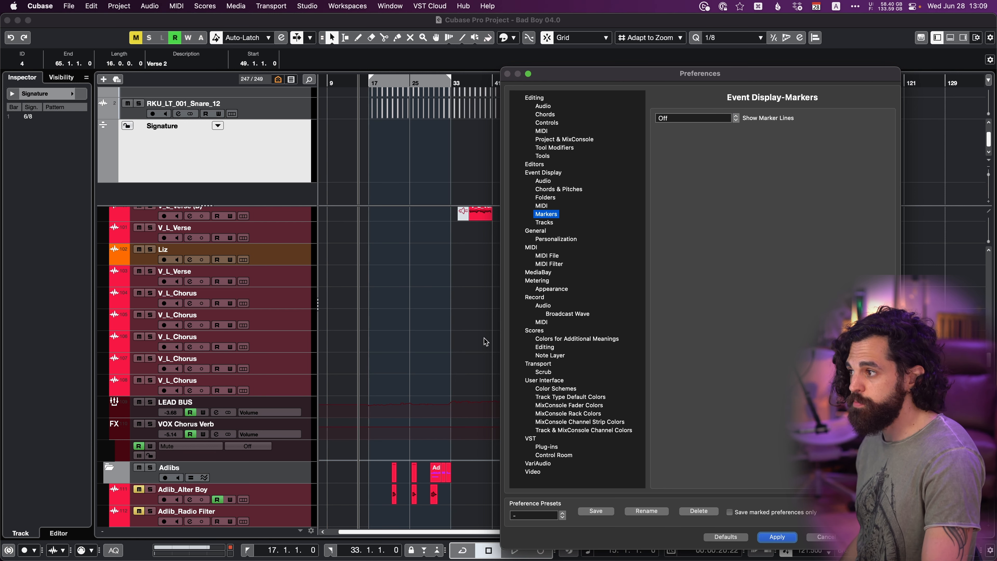
Set Show Marker Lines back to From Active Marker Track, apply it, and close the preferences.
{"action": "left_click", "coordinate": [733, 117]}
{"action": "left_click", "coordinate": [733, 132]}
{"action": "left_click", "coordinate": [776, 536]}
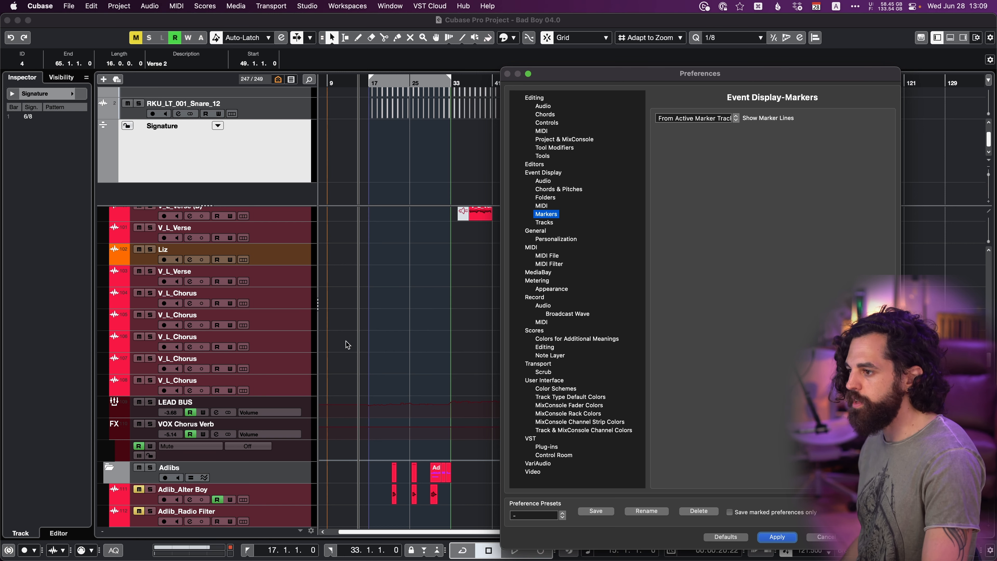
{"action": "left_click", "coordinate": [687, 118]}
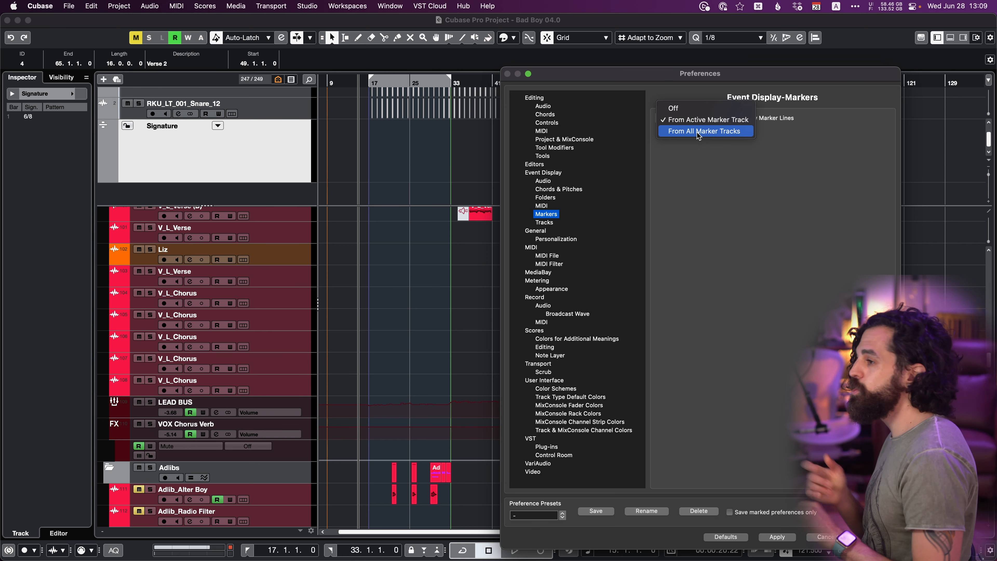
{"action": "left_click", "coordinate": [707, 229]}
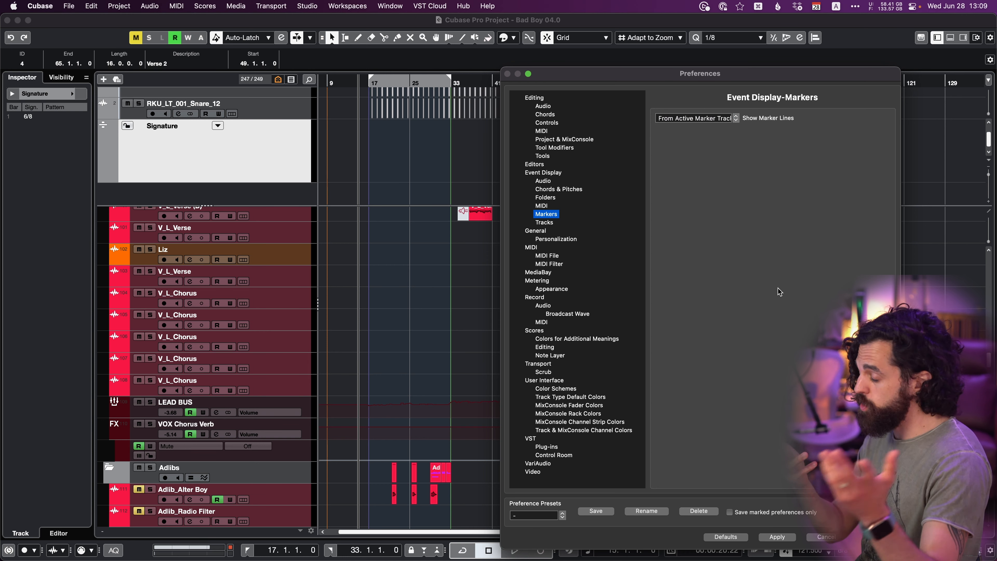
{"action": "key", "text": "Escape"}
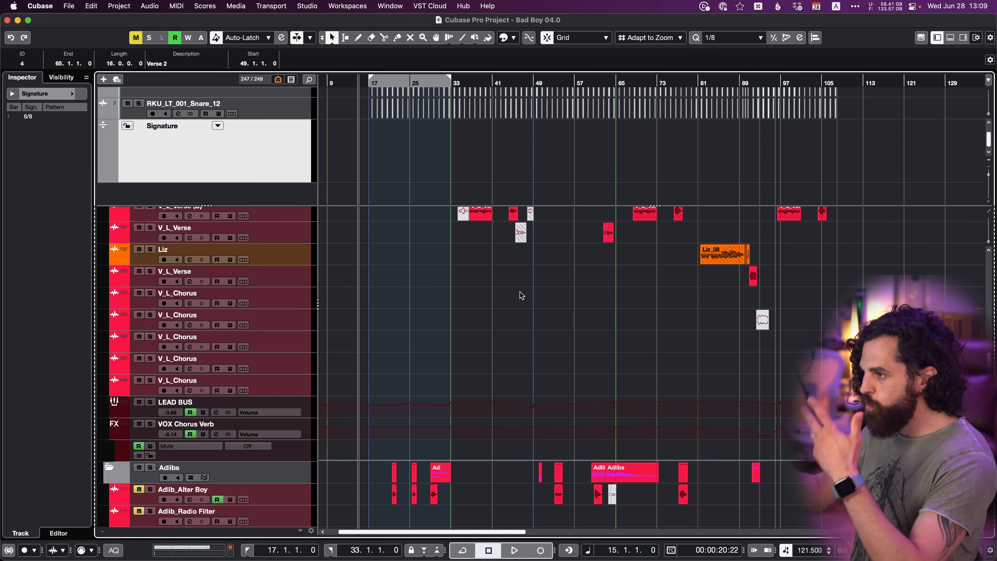
Make Ideas the active marker track in place of Form.
{"action": "scroll", "coordinate": [492, 150], "scroll_direction": "up", "scroll_amount": 3}
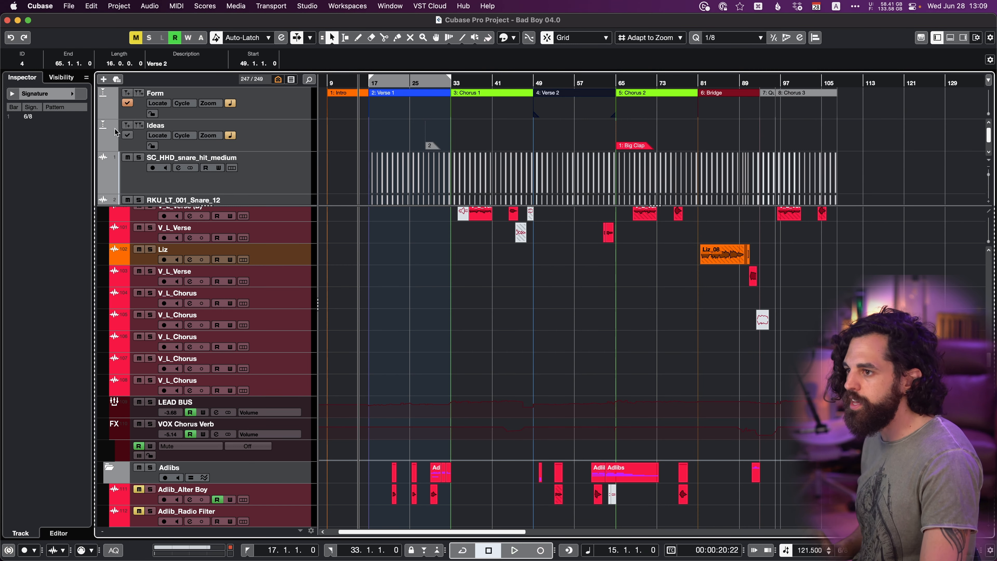
{"action": "left_click", "coordinate": [116, 101]}
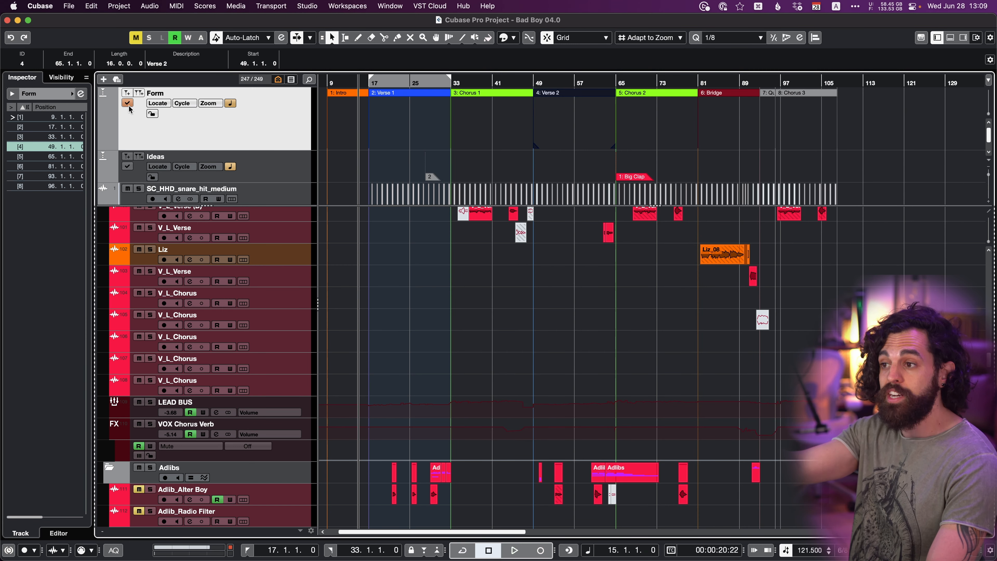
{"action": "left_click", "coordinate": [486, 133]}
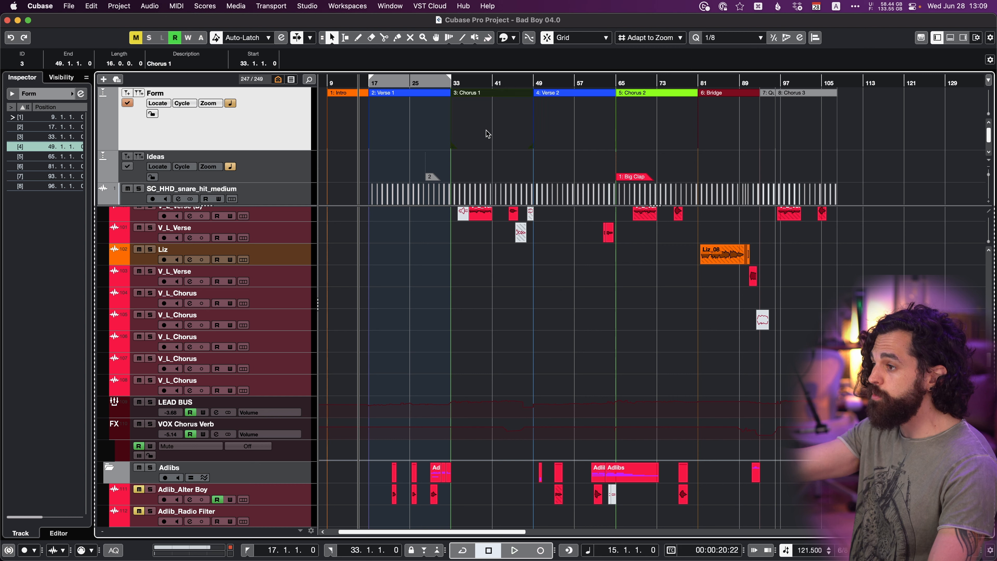
{"action": "left_click", "coordinate": [490, 156]}
{"action": "scroll", "coordinate": [490, 156], "scroll_direction": "down", "scroll_amount": 1}
{"action": "left_click", "coordinate": [127, 156]}
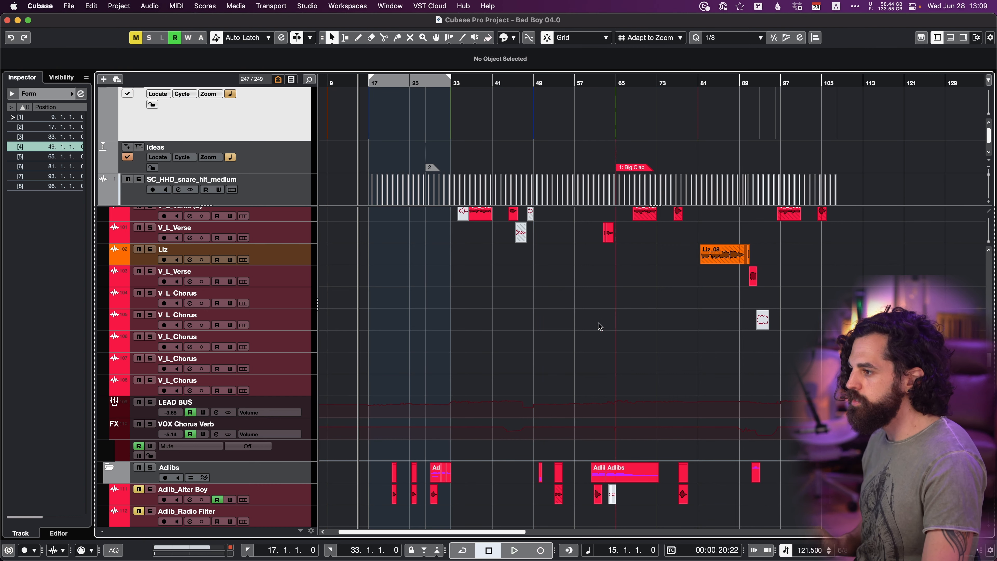
Color the position marker at bar 28 on the Ideas track green.
{"action": "scroll", "coordinate": [693, 303], "scroll_direction": "up", "scroll_amount": 10}
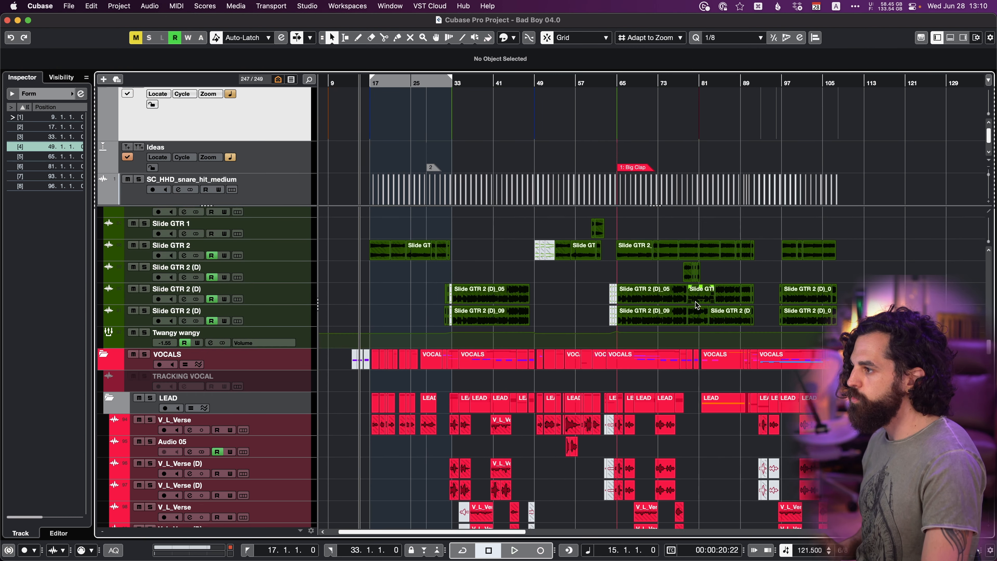
{"action": "scroll", "coordinate": [696, 303], "scroll_direction": "up", "scroll_amount": 15}
{"action": "scroll", "coordinate": [644, 172], "scroll_direction": "up", "scroll_amount": 1}
{"action": "scroll", "coordinate": [645, 172], "scroll_direction": "down", "scroll_amount": 4}
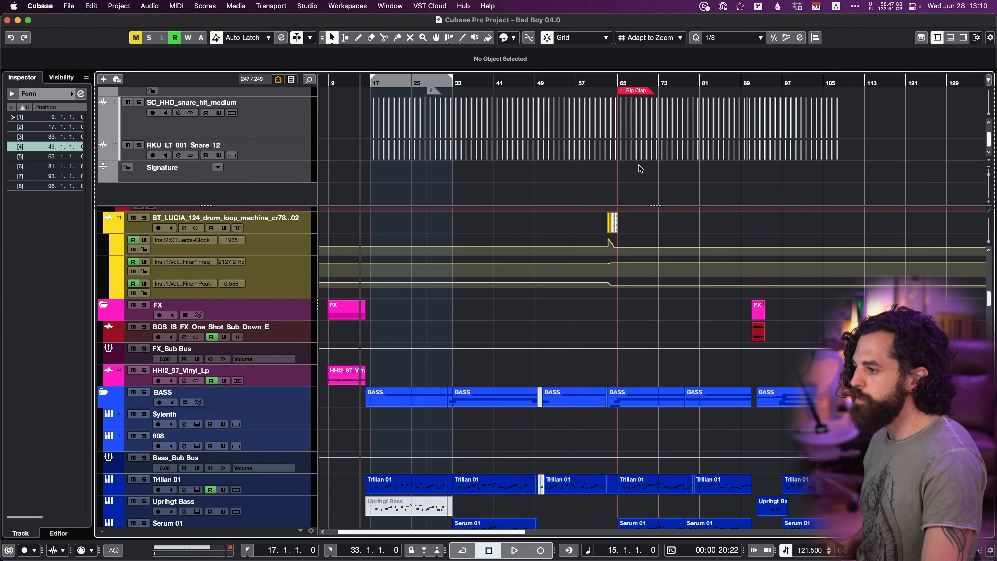
{"action": "scroll", "coordinate": [607, 369], "scroll_direction": "down", "scroll_amount": 20}
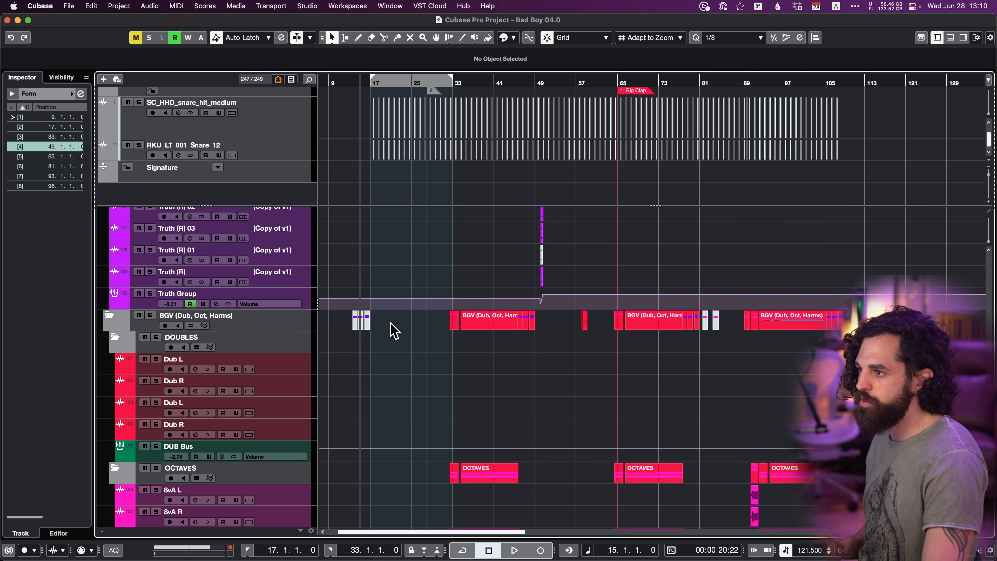
{"action": "left_click", "coordinate": [431, 91]}
{"action": "left_click", "coordinate": [513, 37]}
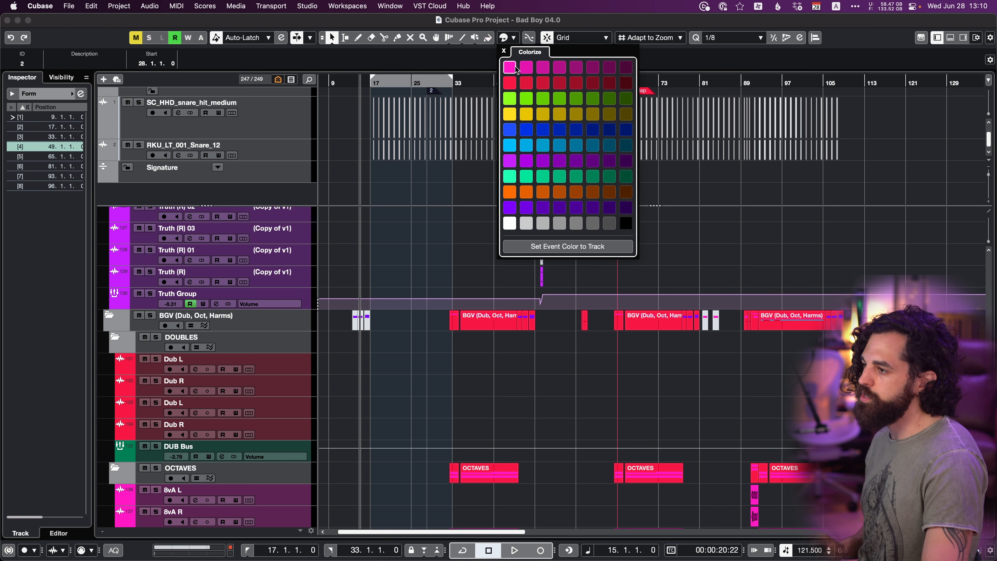
{"action": "left_click", "coordinate": [511, 98]}
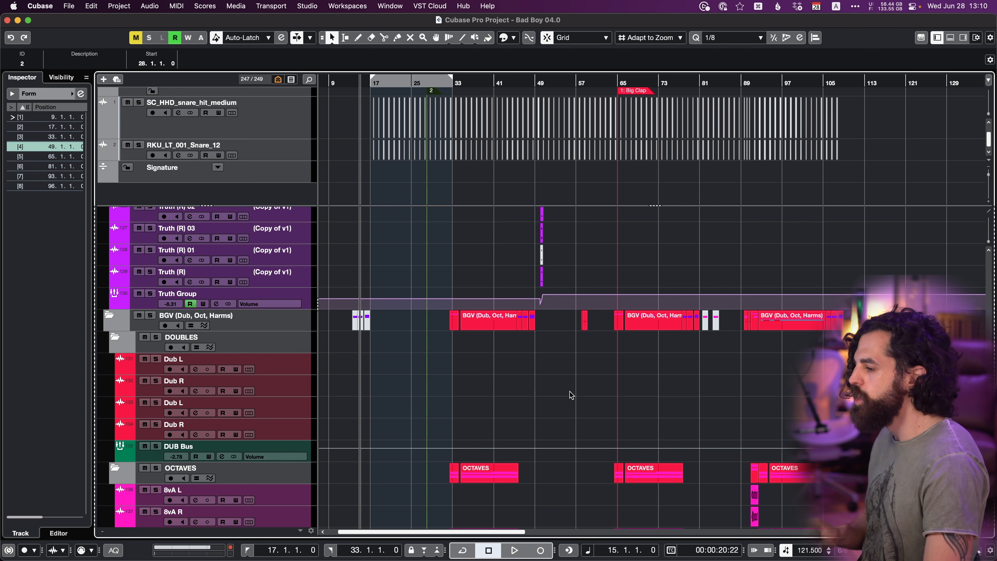
{"action": "scroll", "coordinate": [518, 162], "scroll_direction": "up", "scroll_amount": 3}
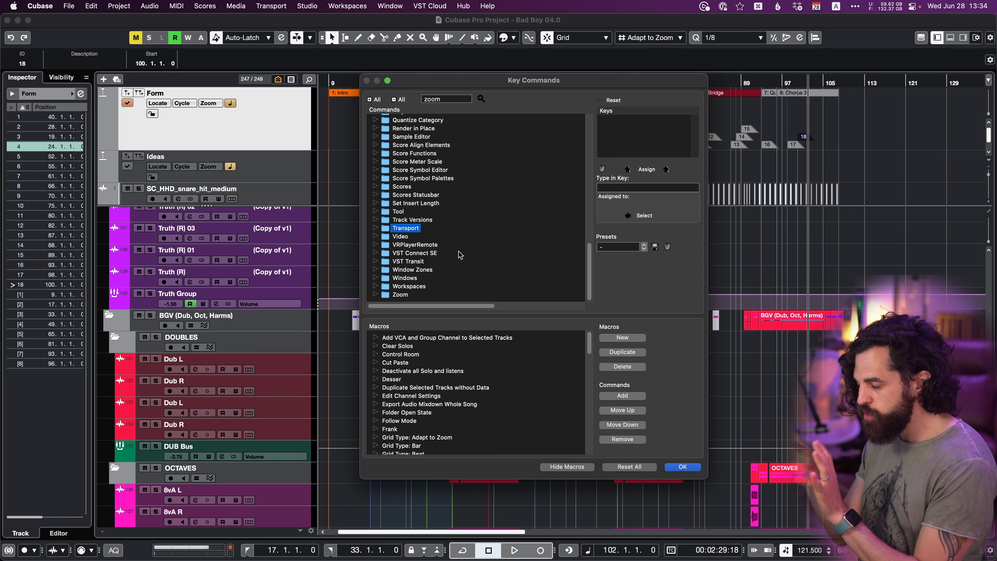
Examine the Transport key commands for setting and locating to position and cycle markers, including the Marker X variants.
{"action": "left_click", "coordinate": [376, 228]}
{"action": "scroll", "coordinate": [433, 267], "scroll_direction": "down", "scroll_amount": 6}
{"action": "scroll", "coordinate": [433, 267], "scroll_direction": "down", "scroll_amount": 15}
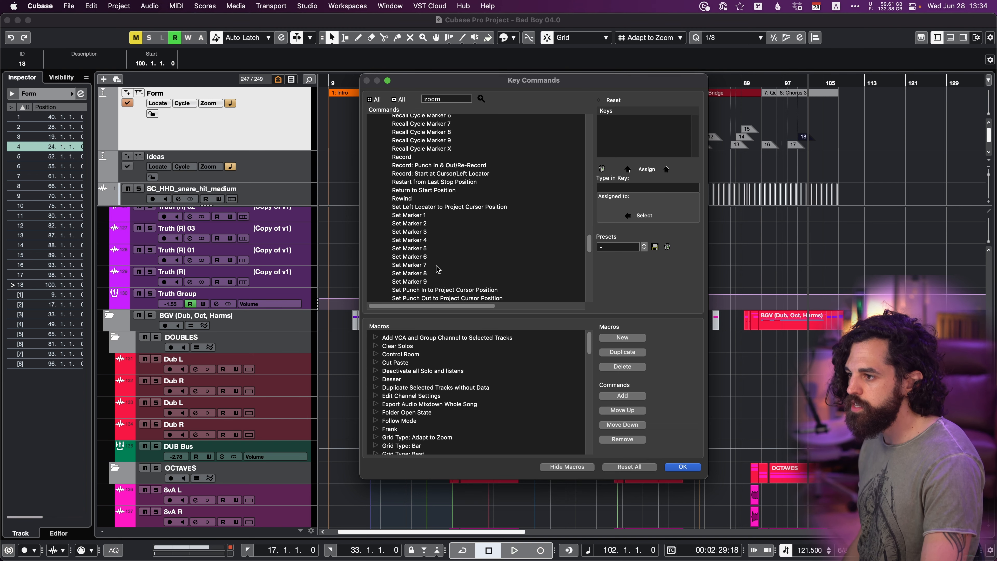
{"action": "scroll", "coordinate": [393, 173], "scroll_direction": "down", "scroll_amount": 4}
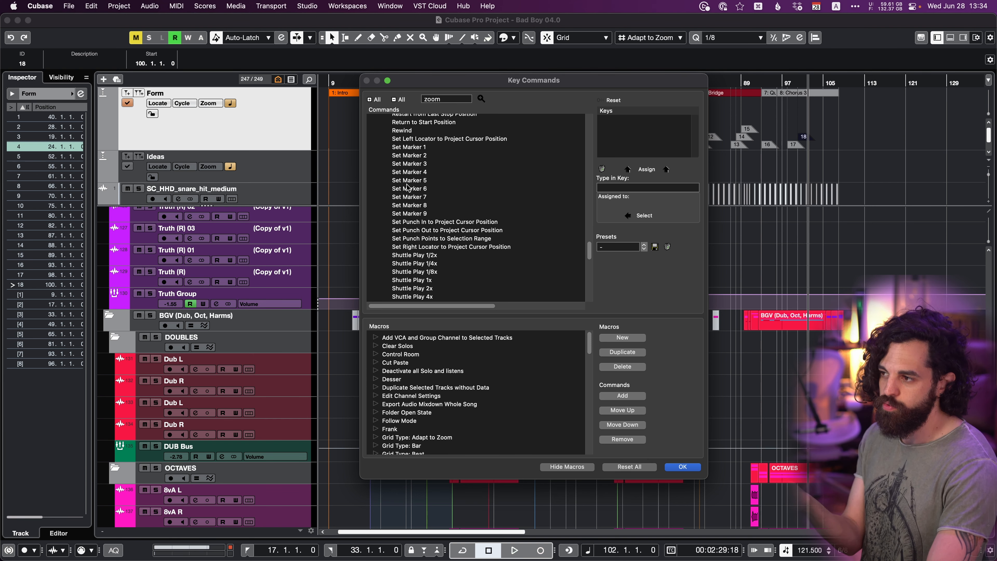
{"action": "scroll", "coordinate": [417, 208], "scroll_direction": "down", "scroll_amount": 7}
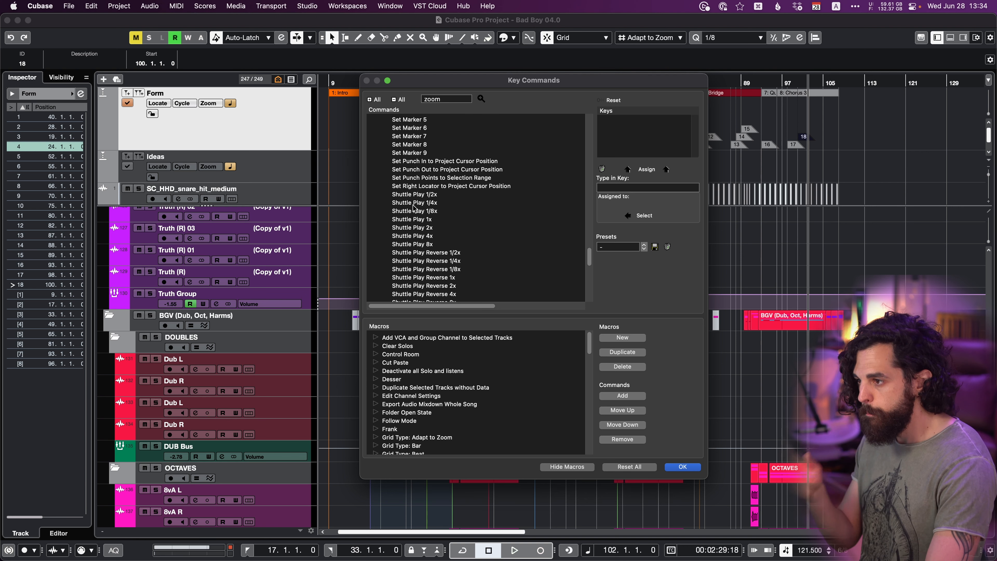
{"action": "scroll", "coordinate": [415, 209], "scroll_direction": "down", "scroll_amount": 3}
{"action": "scroll", "coordinate": [401, 192], "scroll_direction": "down", "scroll_amount": 3}
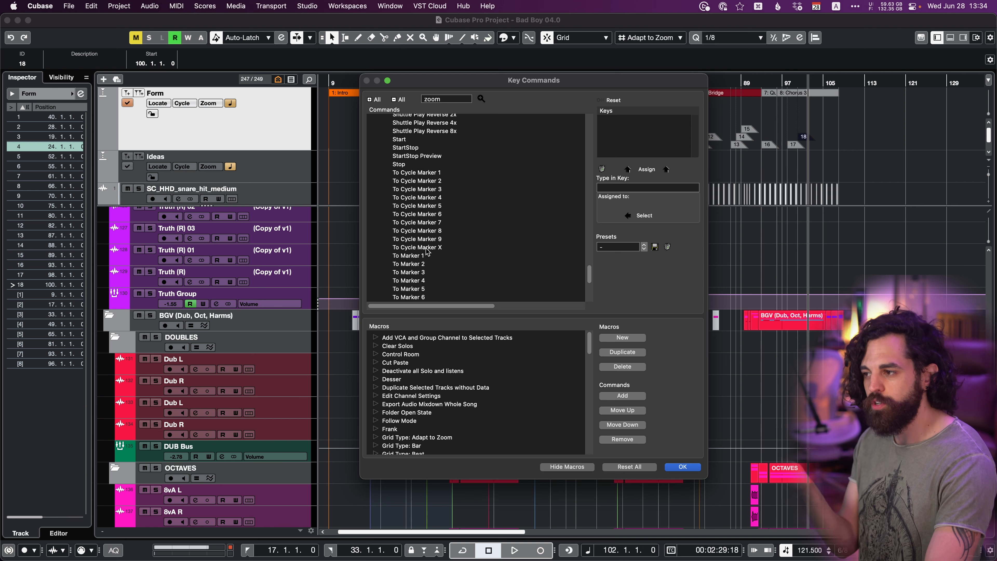
{"action": "scroll", "coordinate": [427, 248], "scroll_direction": "down", "scroll_amount": 3}
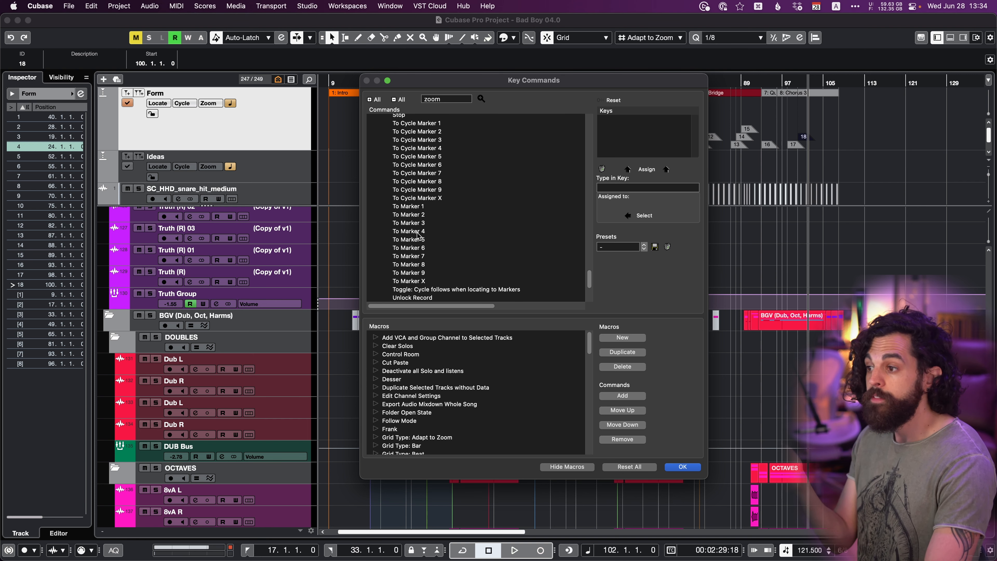
{"action": "scroll", "coordinate": [410, 210], "scroll_direction": "down", "scroll_amount": 1}
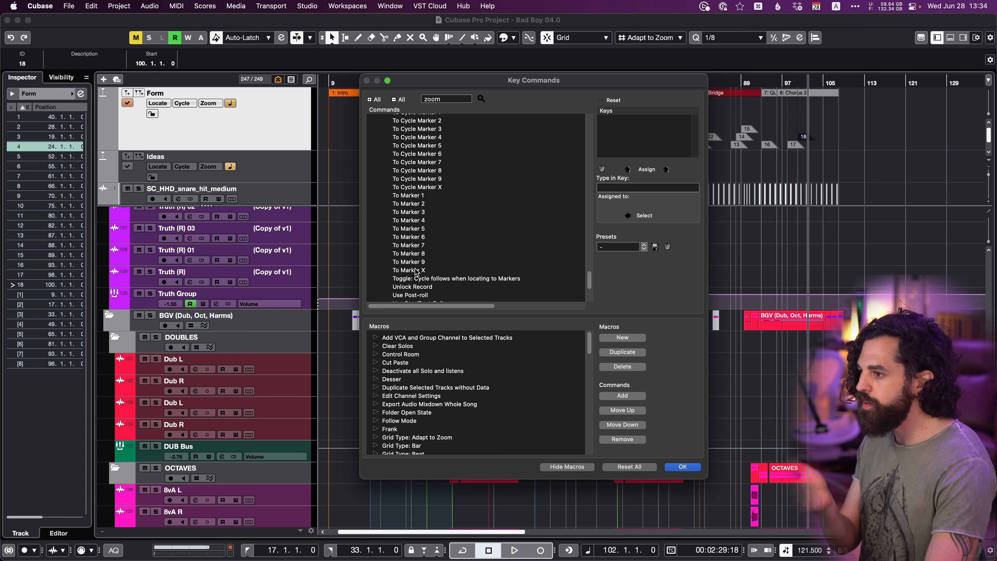
{"action": "left_click", "coordinate": [678, 467]}
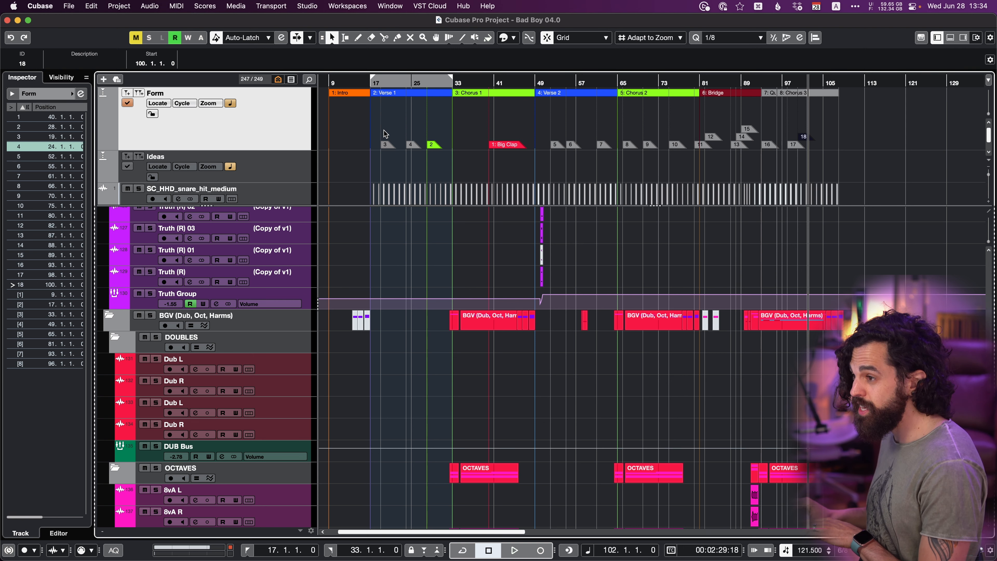
Locate the project cursor to position marker 1 and select the Big Clap marker.
{"action": "key", "text": "shift+m"}
{"action": "type", "text": "1"}
{"action": "key", "text": "Return"}
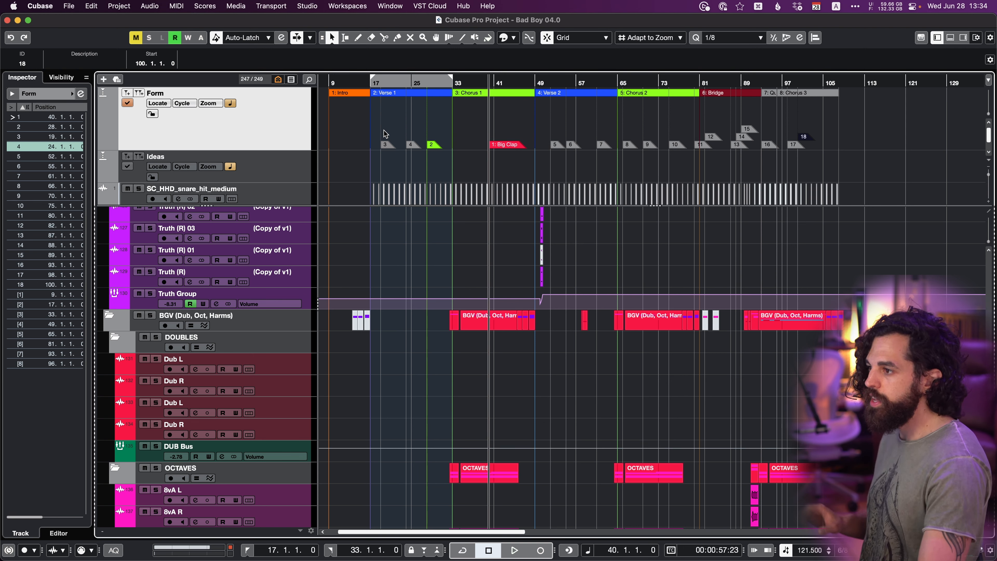
{"action": "left_click", "coordinate": [503, 147]}
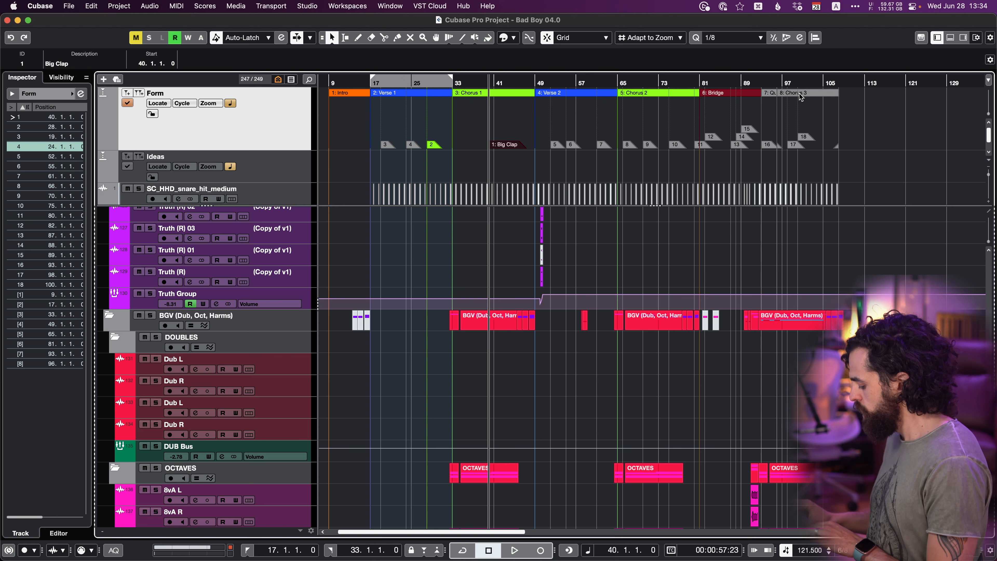
Locate the project cursor to cycle marker 8 and from there to position marker 6.
{"action": "key", "text": "shift+c"}
{"action": "type", "text": "8"}
{"action": "key", "text": "Return"}
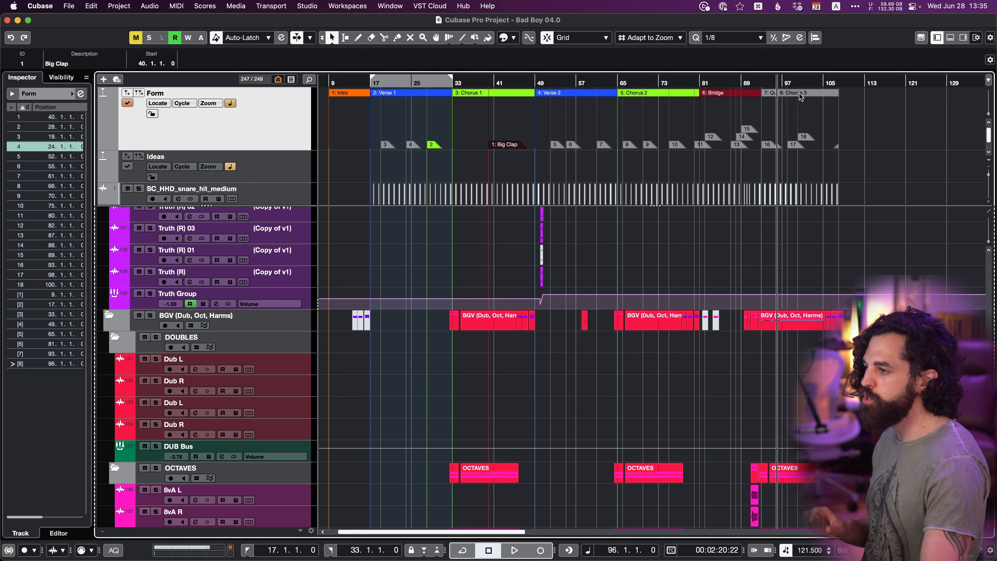
{"action": "key", "text": "shift+m"}
{"action": "type", "text": "6"}
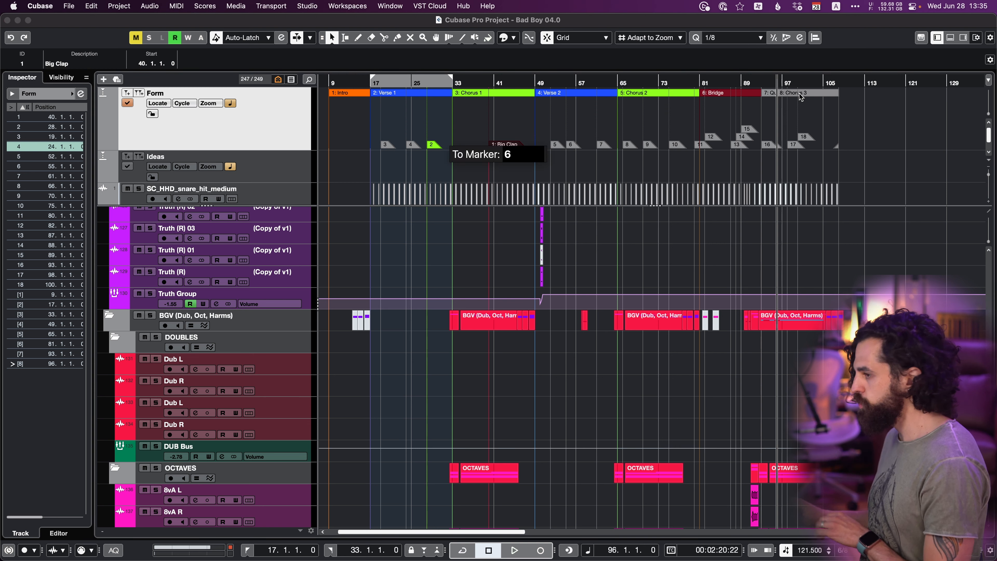
{"action": "key", "text": "Return"}
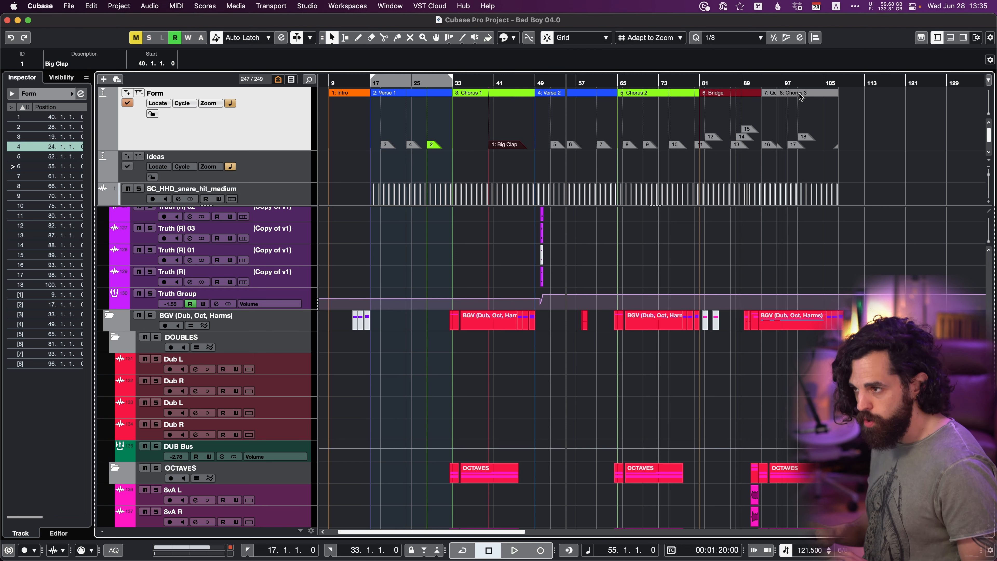
Search the key commands for "zoom cycle" and inspect the assignment of Zoom Cycle Marker 1.
{"action": "key", "text": "super+z"}
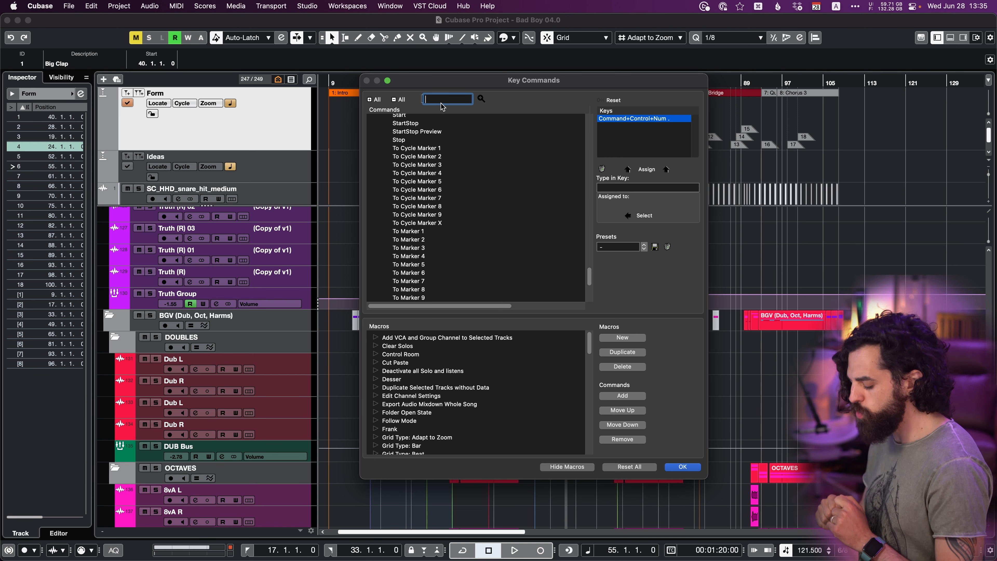
{"action": "type", "text": "zooo"}
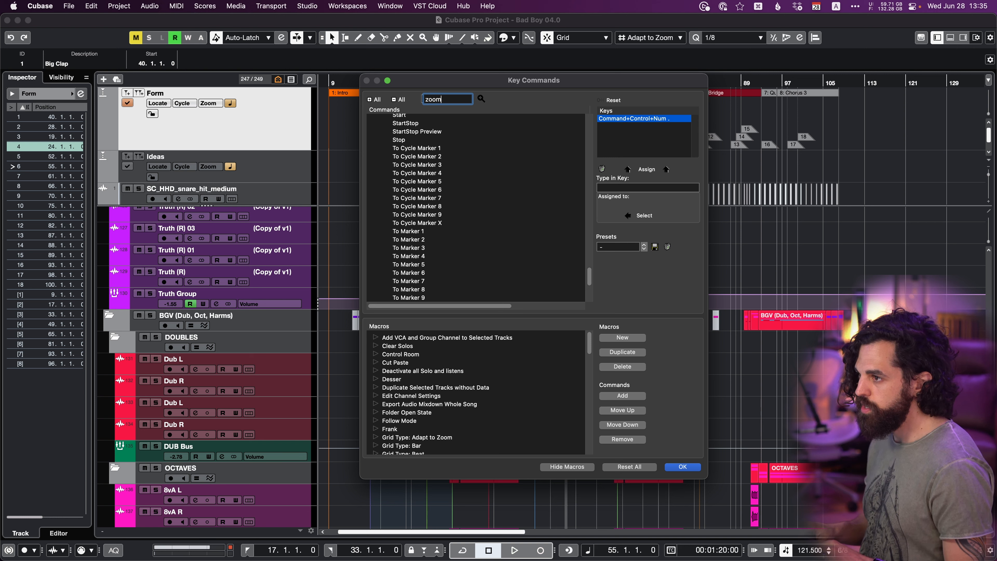
{"action": "type", "text": " cycle"}
{"action": "key", "text": "Return"}
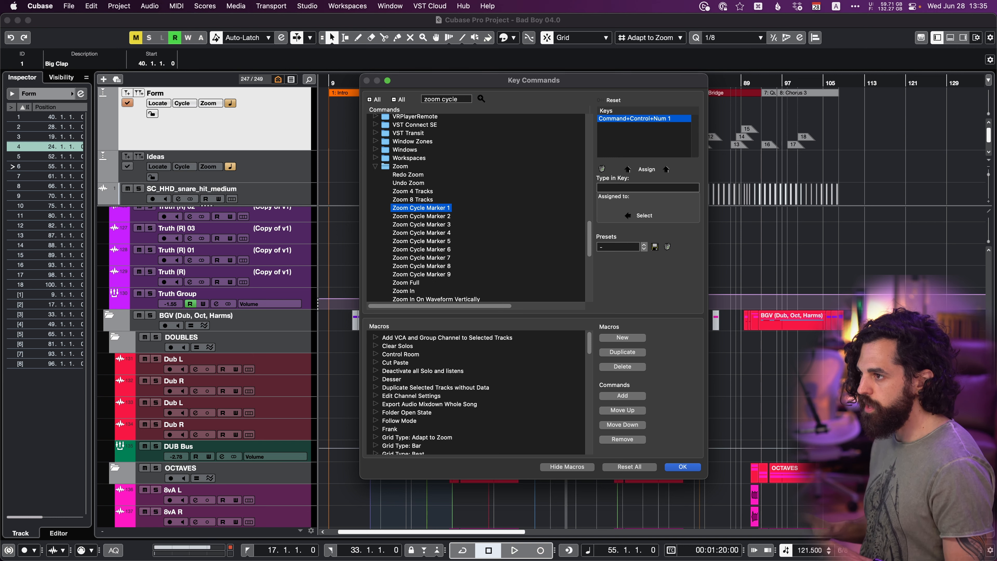
{"action": "scroll", "coordinate": [422, 196], "scroll_direction": "down", "scroll_amount": 1}
{"action": "left_click", "coordinate": [423, 191]}
{"action": "left_click", "coordinate": [423, 184]}
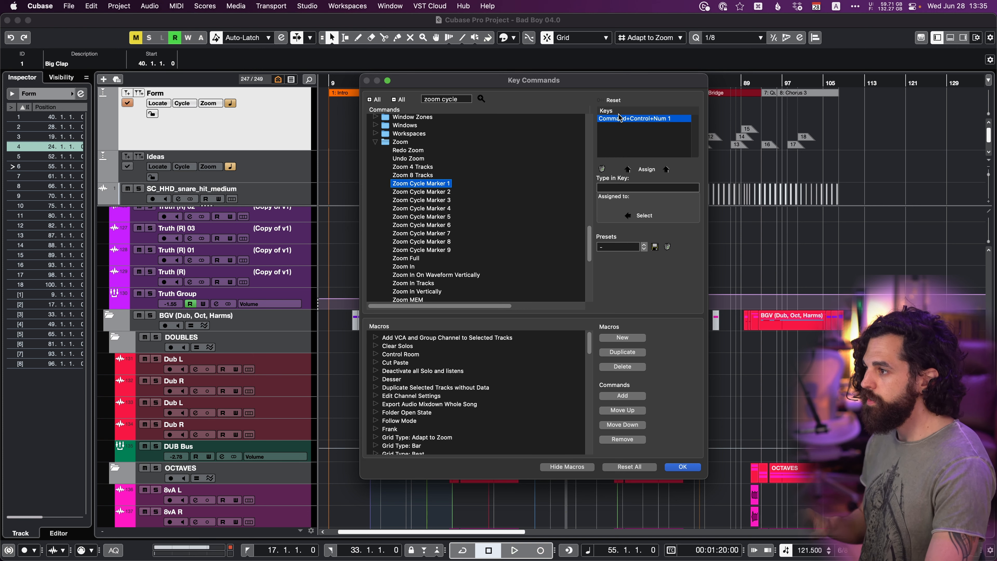
Assign Command+Control+Num 2 to the Zoom Cycle Marker 2 command.
{"action": "left_click", "coordinate": [422, 192]}
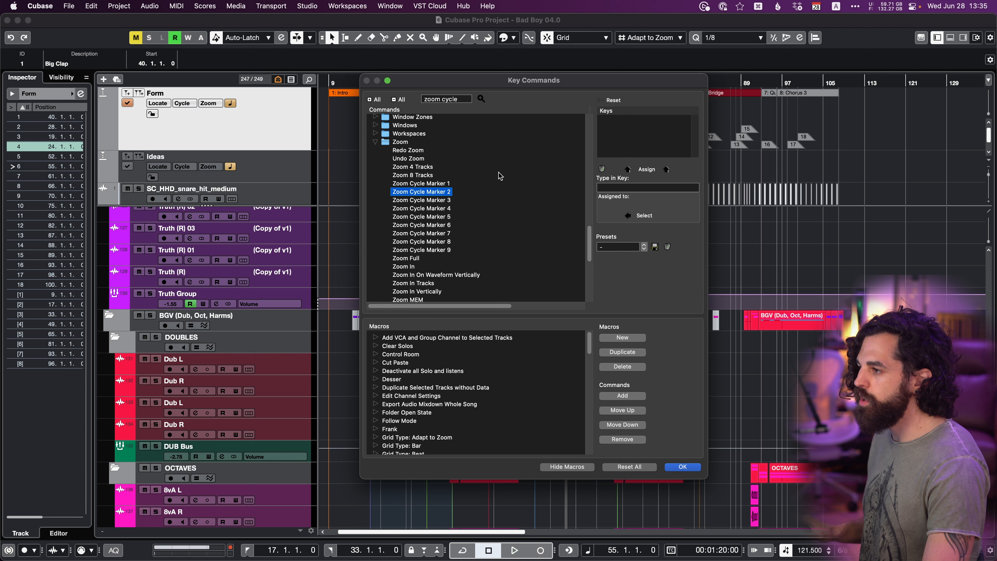
{"action": "left_click", "coordinate": [633, 188]}
{"action": "key", "text": "ctrl+super+KP_2"}
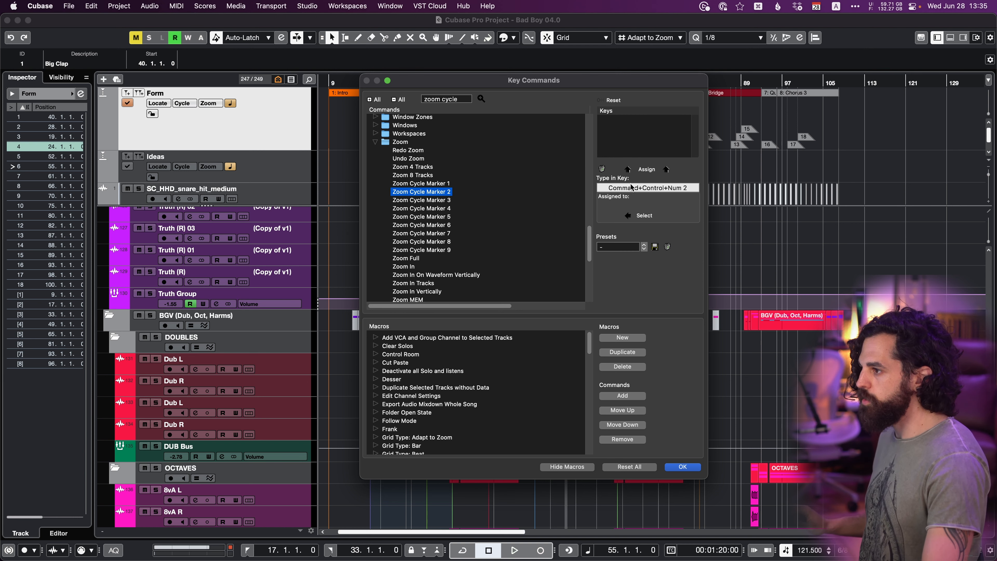
{"action": "left_click", "coordinate": [632, 170]}
Assign Command+Control+Num 3 to the Zoom Cycle Marker 3 command and close the key commands.
{"action": "left_click", "coordinate": [422, 200]}
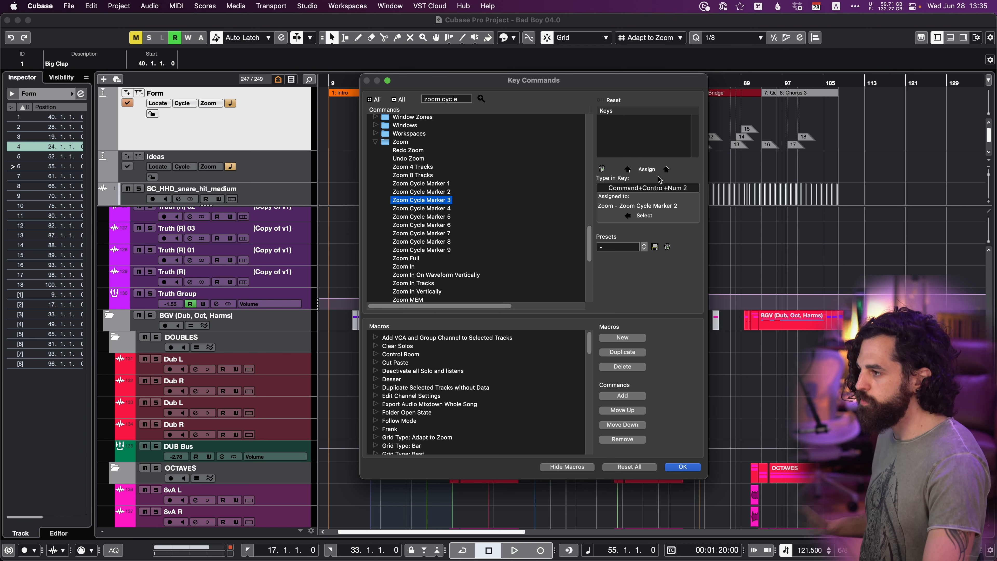
{"action": "left_click", "coordinate": [653, 188]}
{"action": "key", "text": "ctrl+super+KP_3"}
{"action": "left_click", "coordinate": [644, 170]}
{"action": "left_click", "coordinate": [676, 469]}
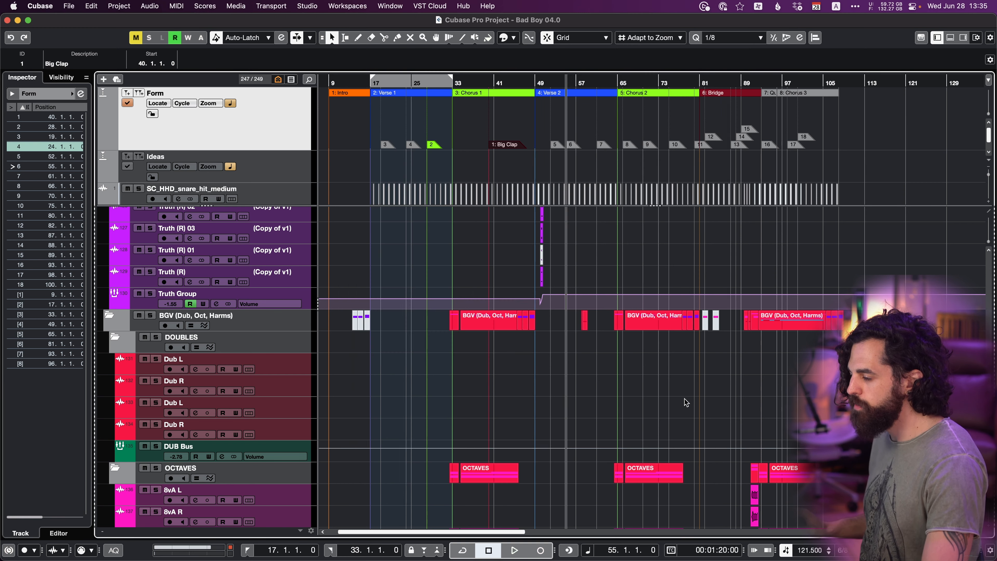
Zoom the project to the Intro with cycle marker 1, and to Chorus 1 with cycle marker 3.
{"action": "key", "text": "ctrl+super+KP_1"}
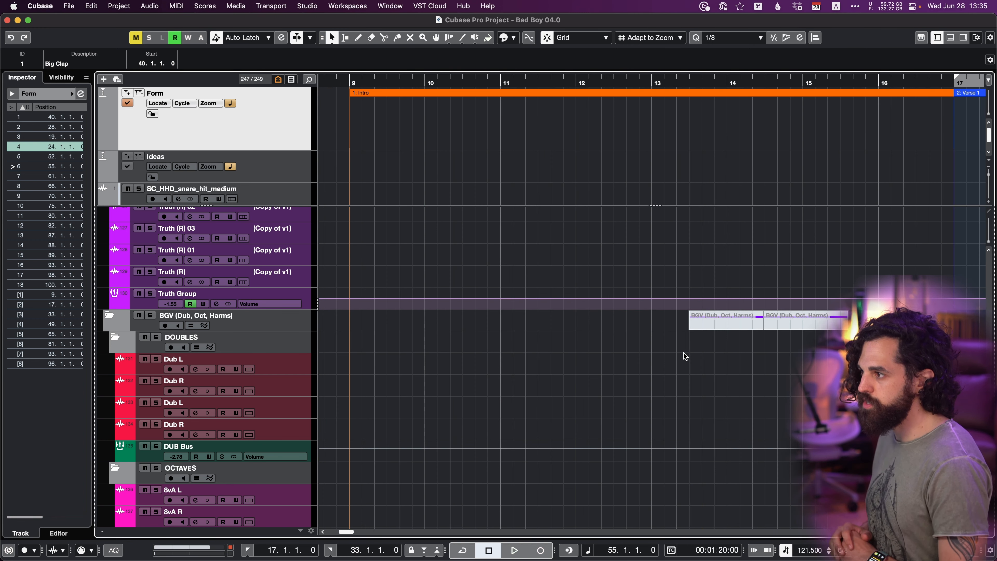
{"action": "key", "text": "ctrl+super+KP_3"}
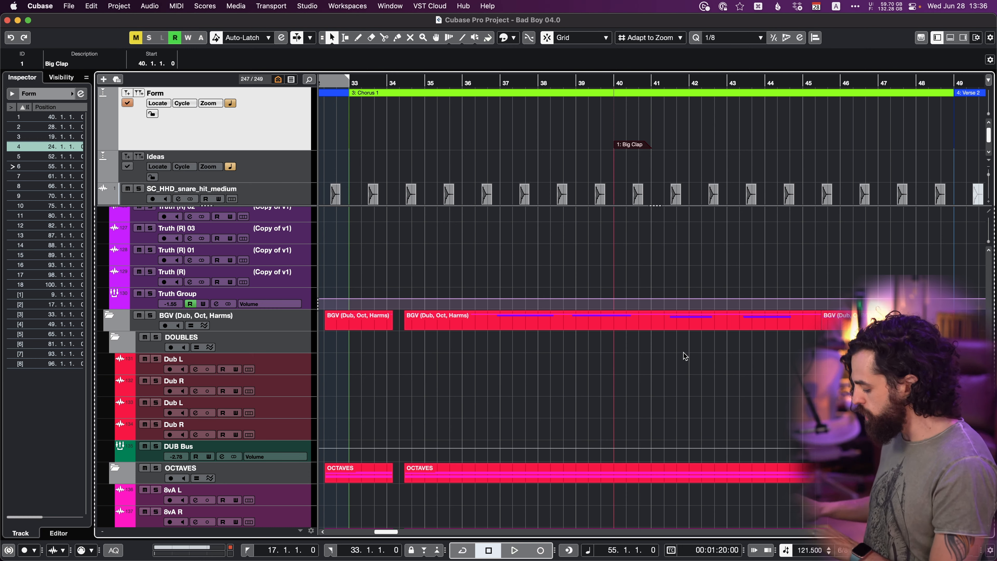
{"action": "key", "text": "shift+b"}
{"action": "key", "text": "shift+b"}
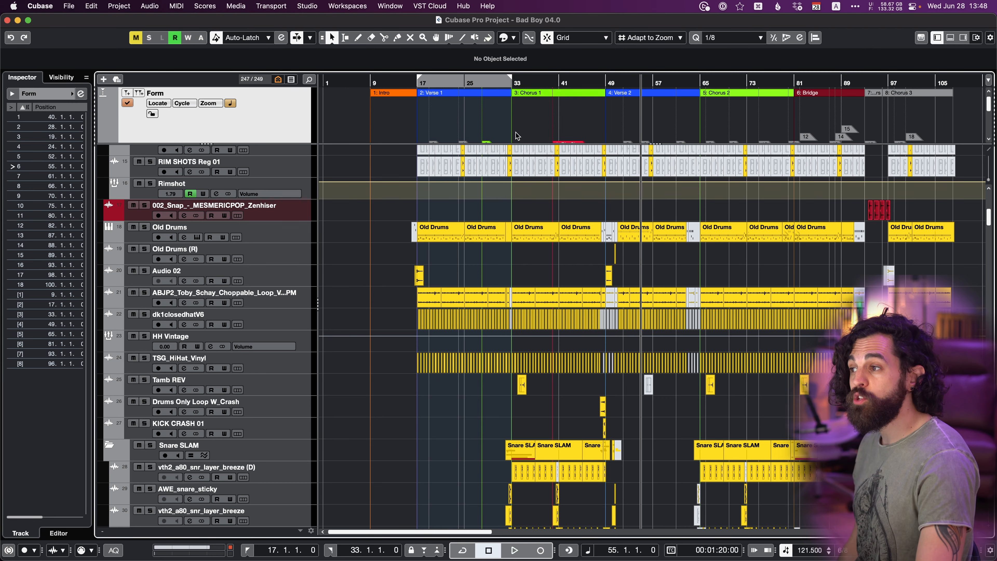
Enlarge the upper section of the divided track list slightly to show the Form track's full height.
{"action": "scroll", "coordinate": [536, 314], "scroll_direction": "up", "scroll_amount": 5}
{"action": "scroll", "coordinate": [535, 318], "scroll_direction": "down", "scroll_amount": 7}
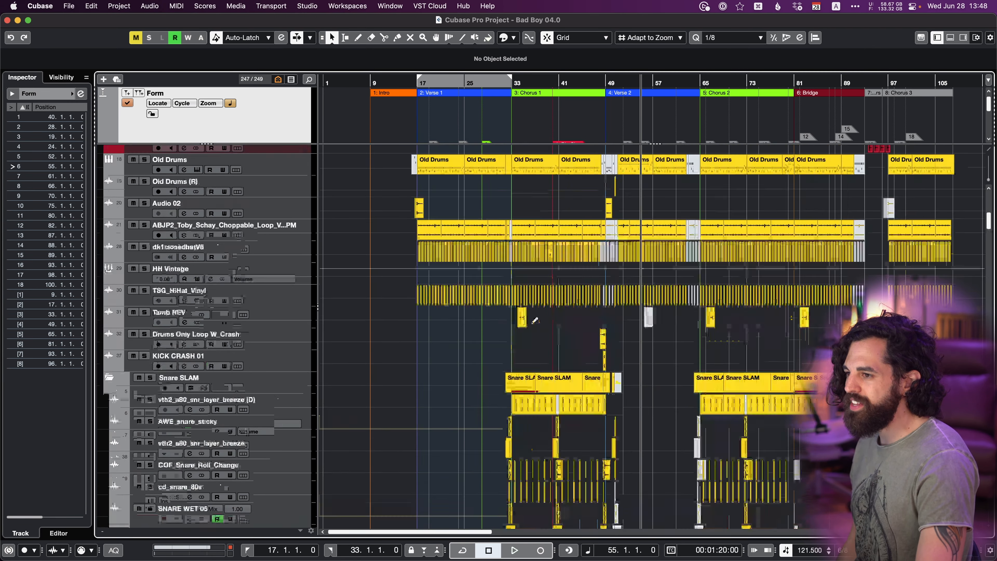
{"action": "scroll", "coordinate": [535, 321], "scroll_direction": "down", "scroll_amount": 15}
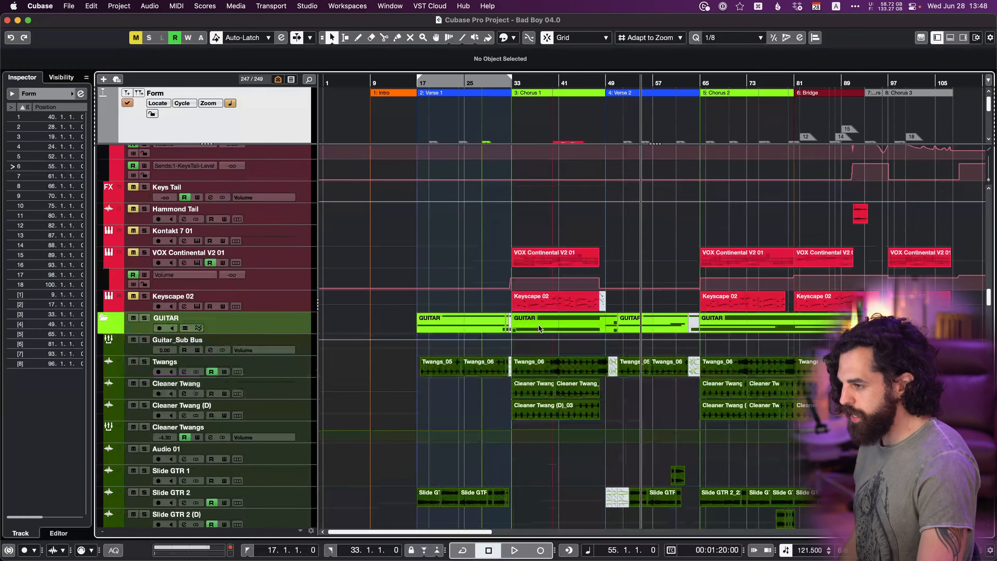
{"action": "scroll", "coordinate": [539, 325], "scroll_direction": "down", "scroll_amount": 20}
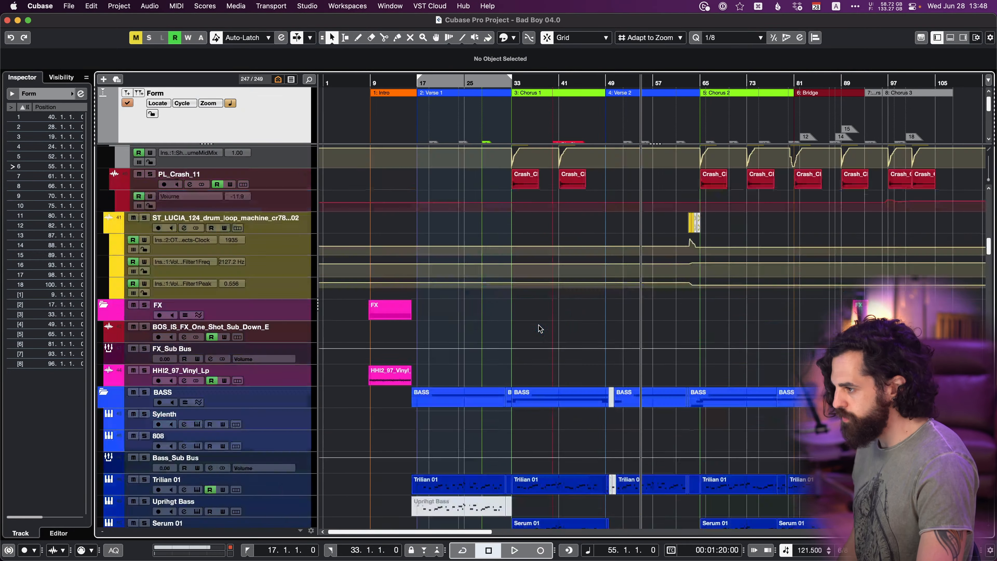
{"action": "scroll", "coordinate": [538, 329], "scroll_direction": "up", "scroll_amount": 20}
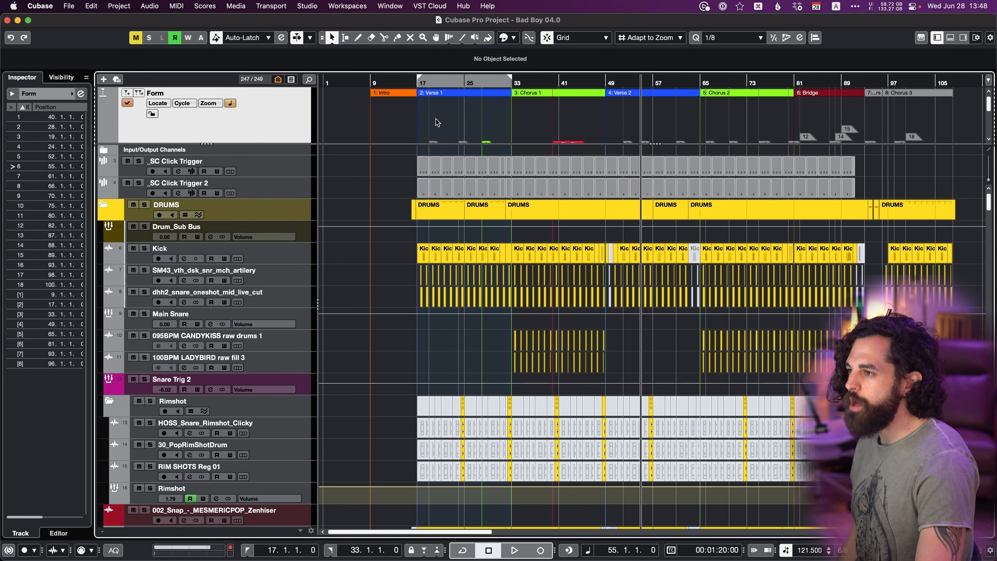
{"action": "mouse_move", "coordinate": [425, 143]}
{"action": "left_mouse_down"}
{"action": "mouse_move", "coordinate": [432, 240]}
{"action": "mouse_move", "coordinate": [442, 152]}
{"action": "left_mouse_up"}
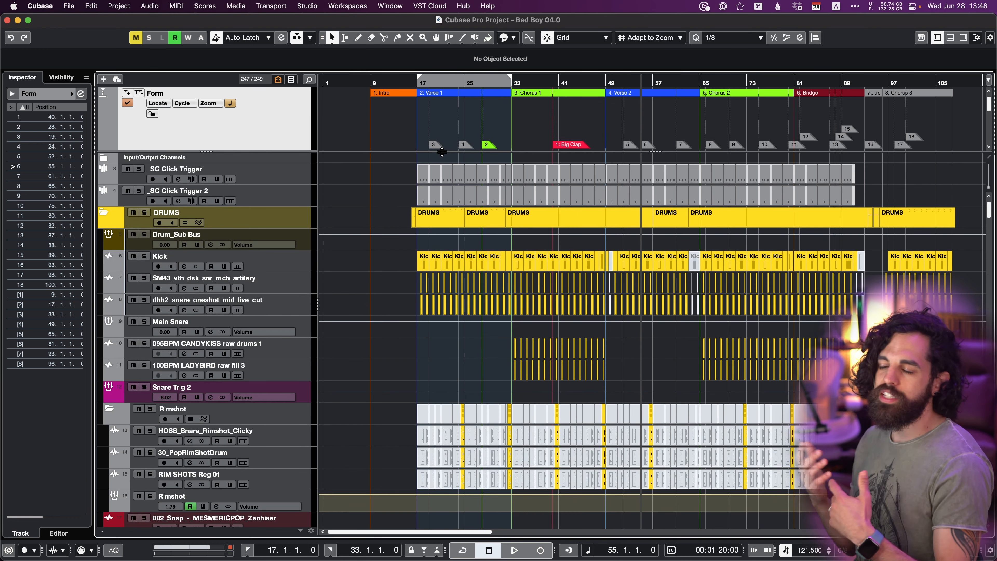
Browse the upper and lower sections of the divided track list independently of each other.
{"action": "scroll", "coordinate": [432, 143], "scroll_direction": "down", "scroll_amount": 5}
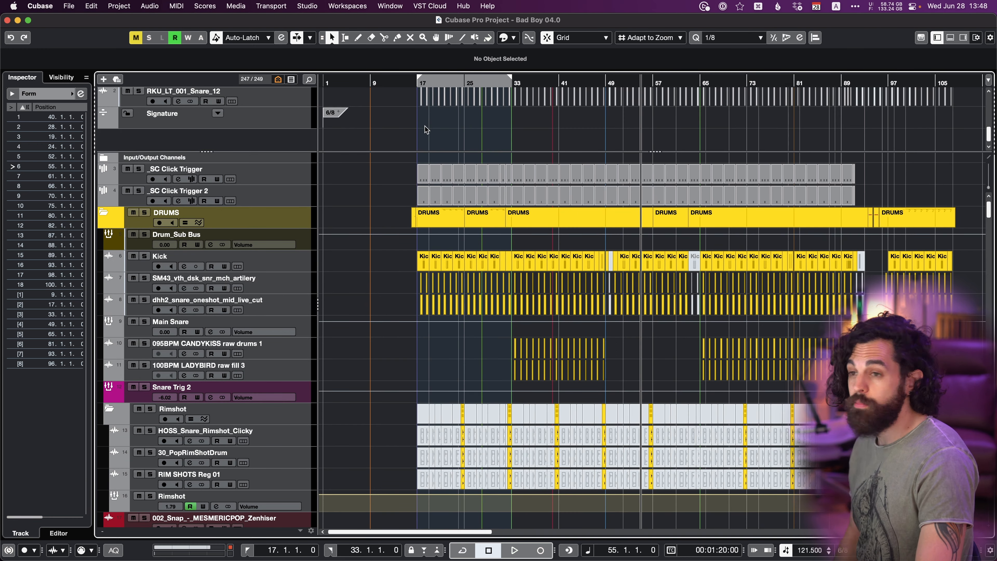
{"action": "scroll", "coordinate": [426, 129], "scroll_direction": "up", "scroll_amount": 5}
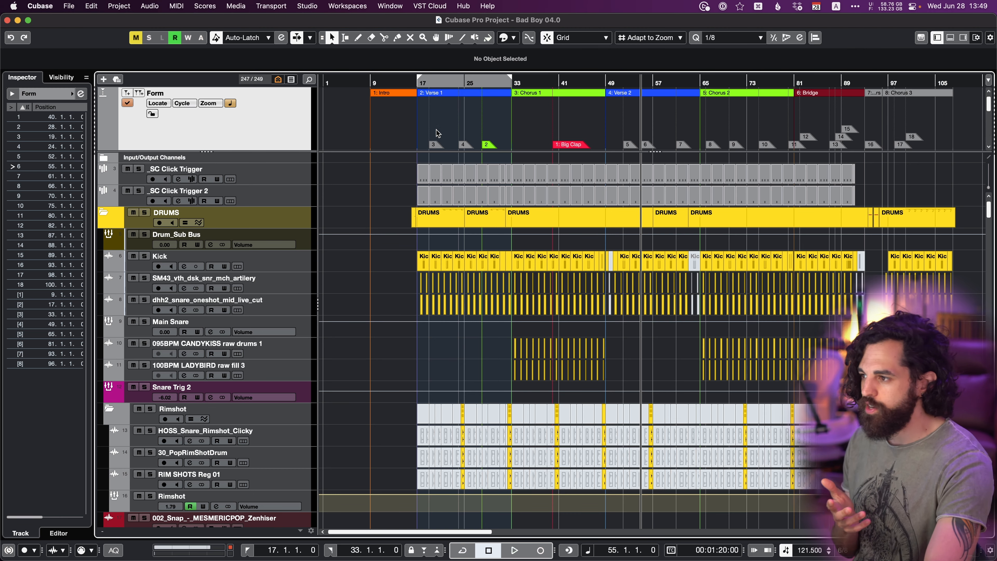
{"action": "scroll", "coordinate": [483, 363], "scroll_direction": "down", "scroll_amount": 20}
{"action": "scroll", "coordinate": [482, 361], "scroll_direction": "down", "scroll_amount": 20}
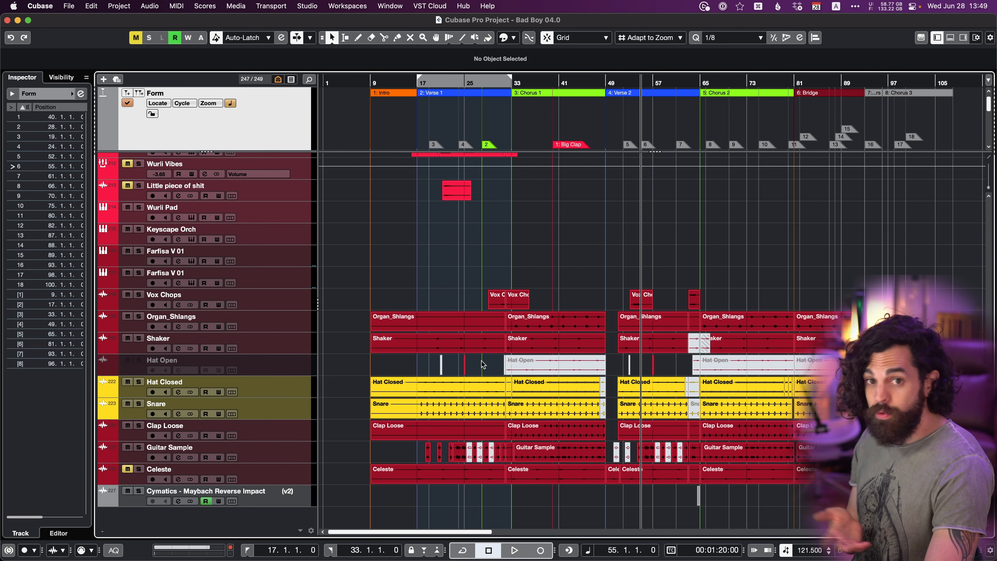
{"action": "scroll", "coordinate": [482, 361], "scroll_direction": "up", "scroll_amount": 20}
{"action": "scroll", "coordinate": [481, 362], "scroll_direction": "up", "scroll_amount": 20}
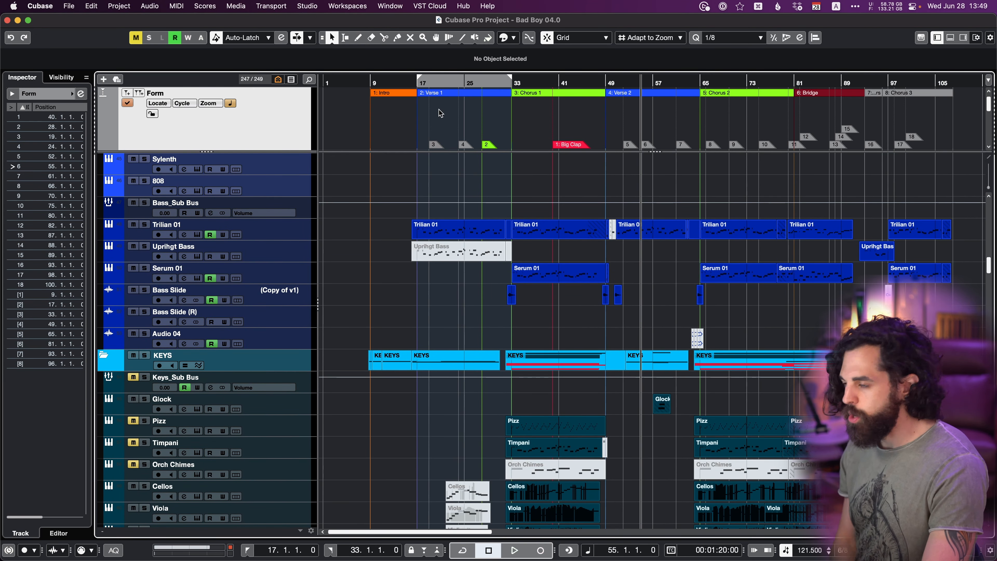
Remove the track list division and divide the track list again.
{"action": "scroll", "coordinate": [509, 111], "scroll_direction": "down", "scroll_amount": 2}
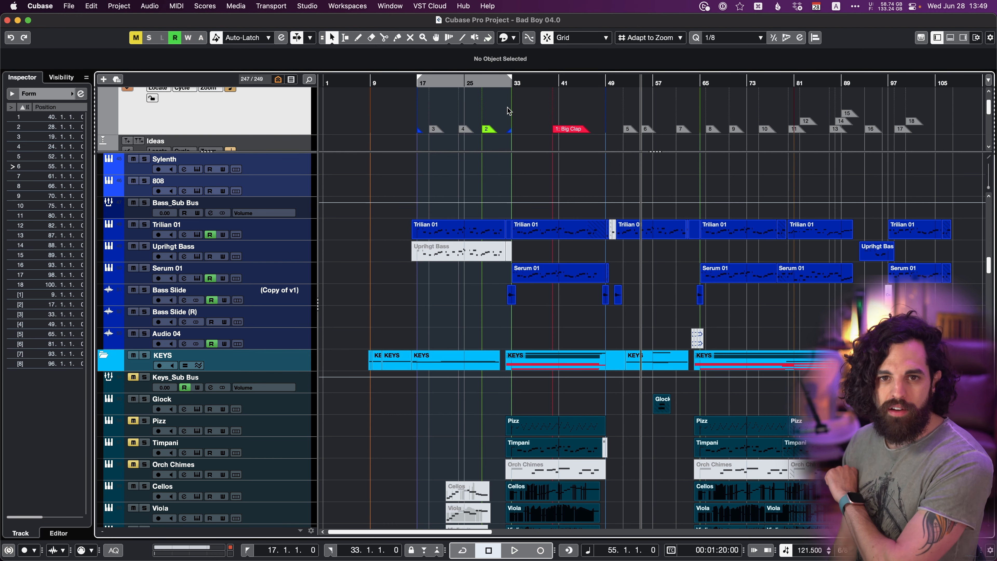
{"action": "left_click", "coordinate": [989, 158]}
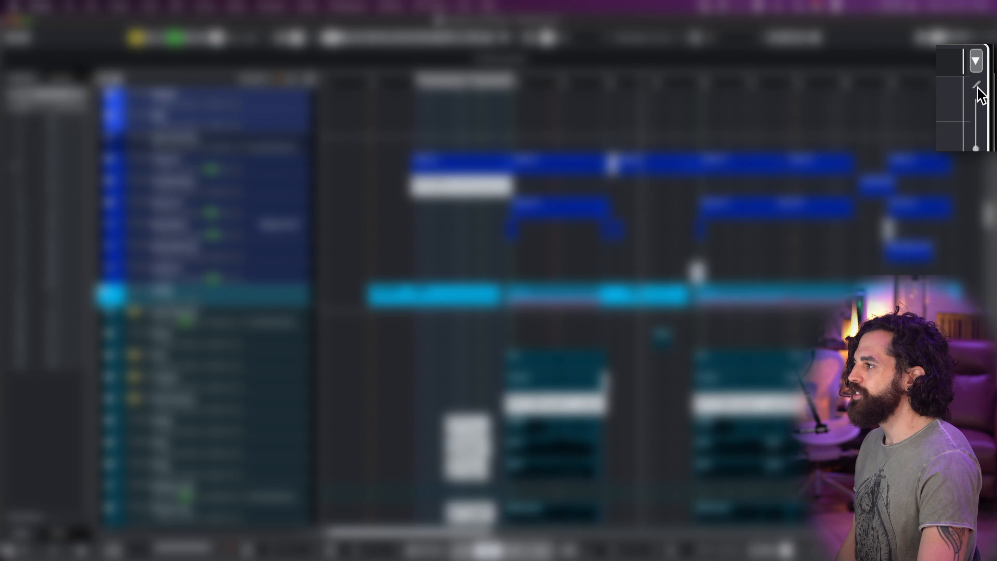
{"action": "left_click", "coordinate": [988, 81]}
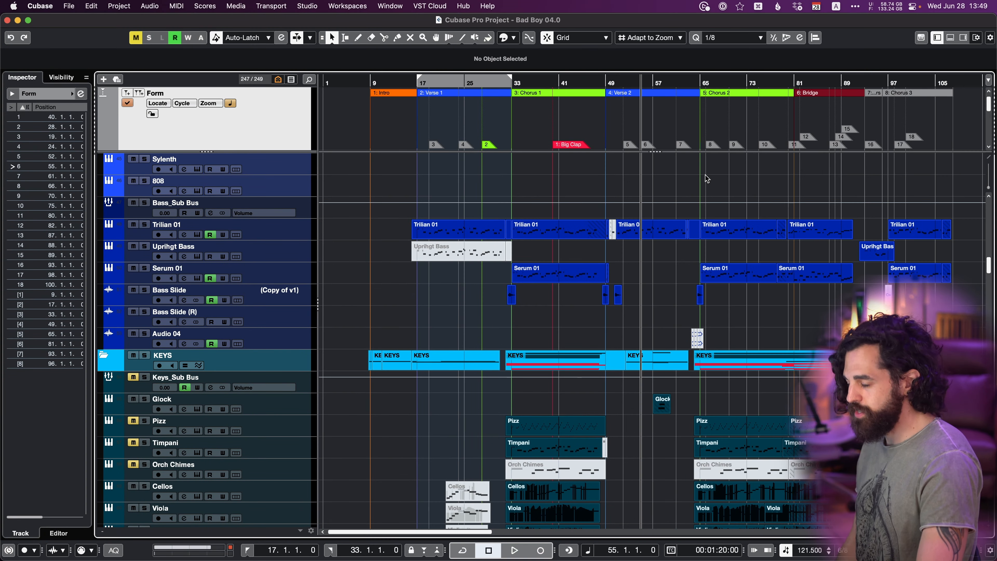
Hide the Form track by moving the track list divider, and reopen the upper section to fit the Form track's height.
{"action": "mouse_move", "coordinate": [646, 151]}
{"action": "left_mouse_down"}
{"action": "mouse_move", "coordinate": [597, 330]}
{"action": "mouse_move", "coordinate": [655, 88]}
{"action": "left_mouse_up"}
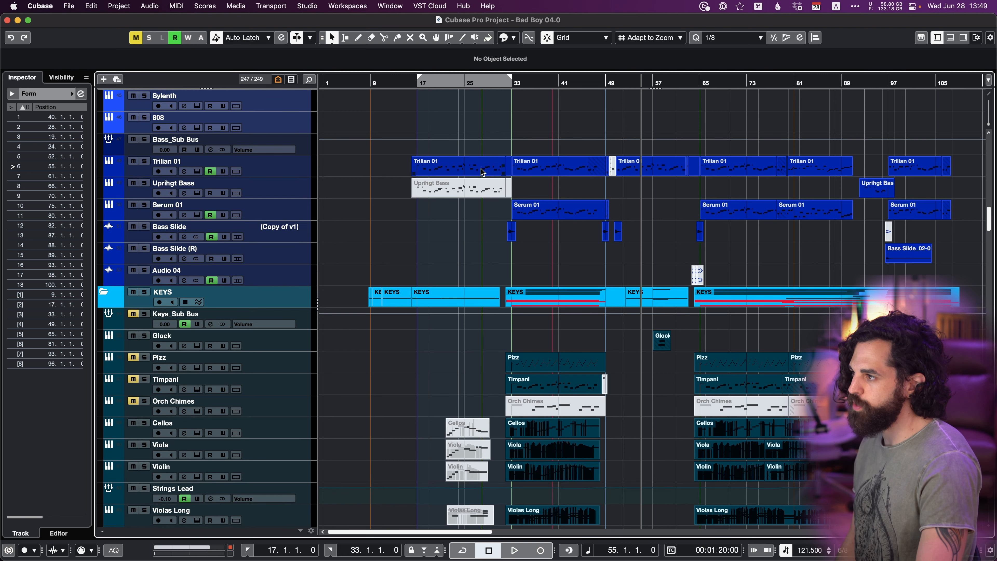
{"action": "left_click_drag", "start_coordinate": [650, 89], "coordinate": [648, 156]}
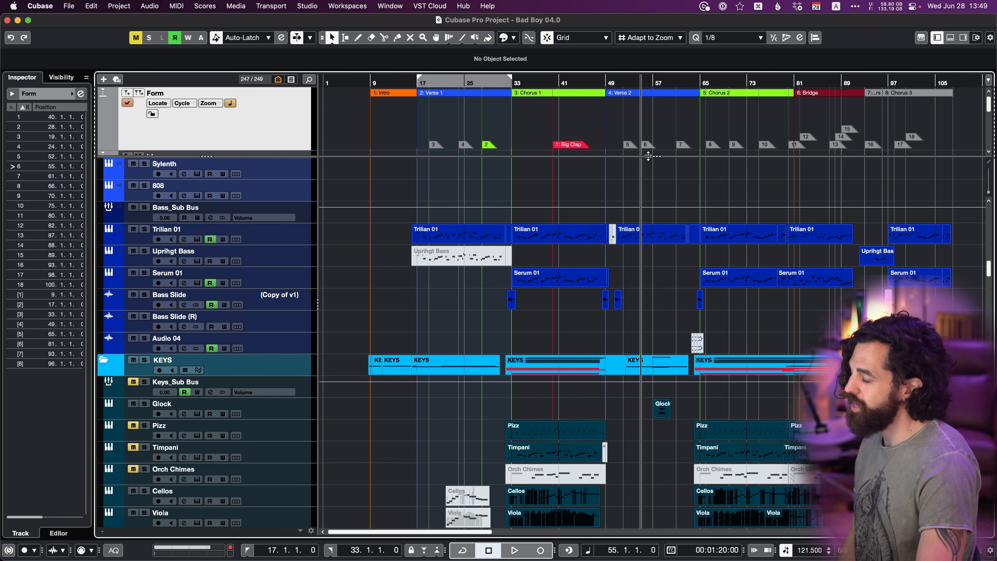
{"action": "scroll", "coordinate": [608, 223], "scroll_direction": "down", "scroll_amount": 3}
{"action": "scroll", "coordinate": [608, 223], "scroll_direction": "up", "scroll_amount": 12}
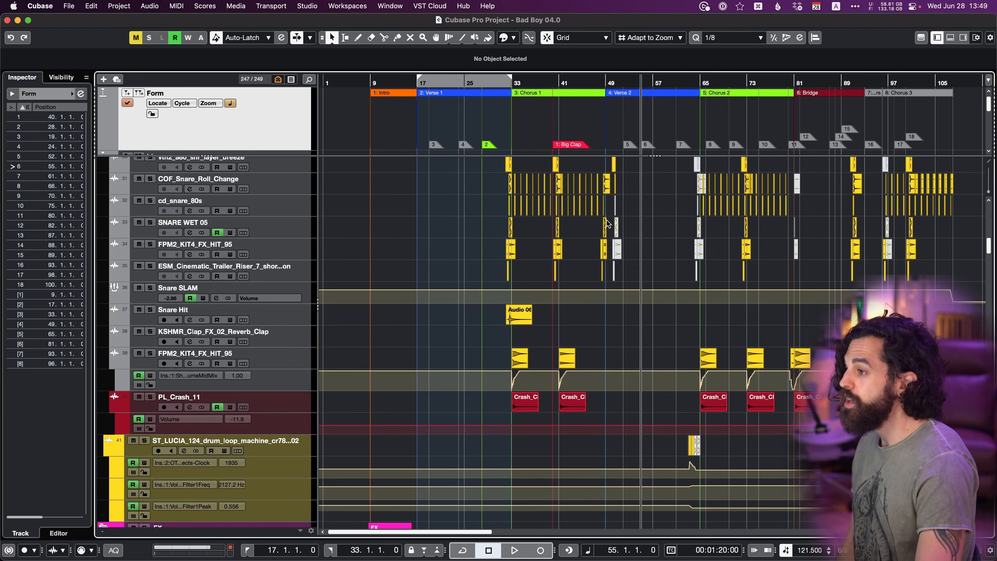
{"action": "scroll", "coordinate": [608, 223], "scroll_direction": "up", "scroll_amount": 2}
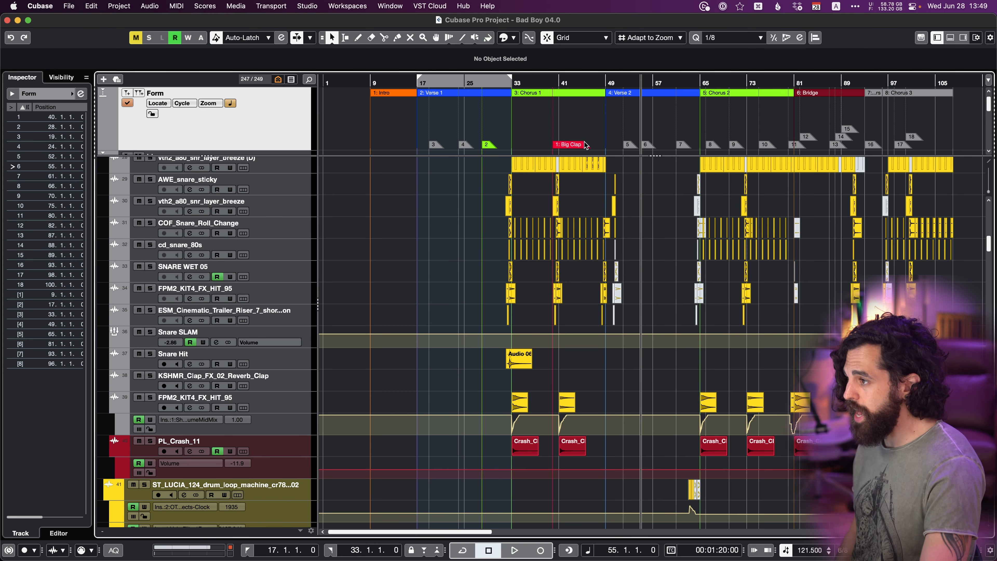
{"action": "left_click_drag", "start_coordinate": [650, 156], "coordinate": [648, 148]}
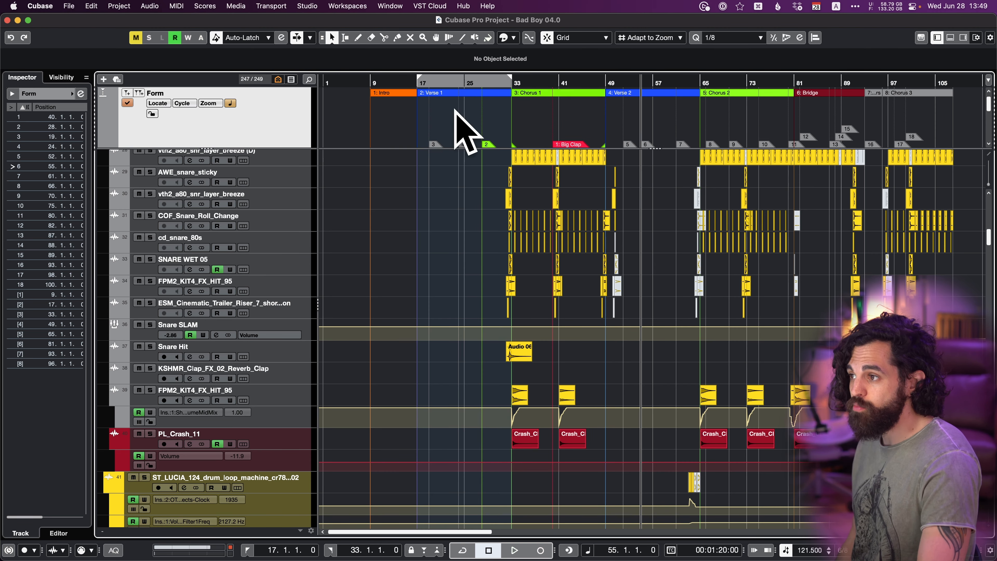
{"action": "scroll", "coordinate": [601, 267], "scroll_direction": "up", "scroll_amount": 10}
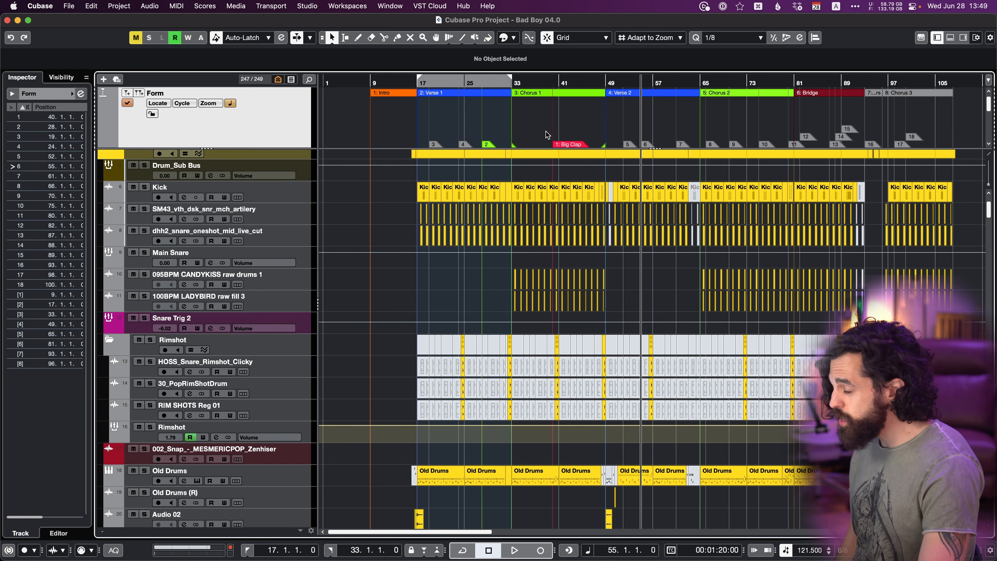
{"action": "scroll", "coordinate": [546, 131], "scroll_direction": "up", "scroll_amount": 3}
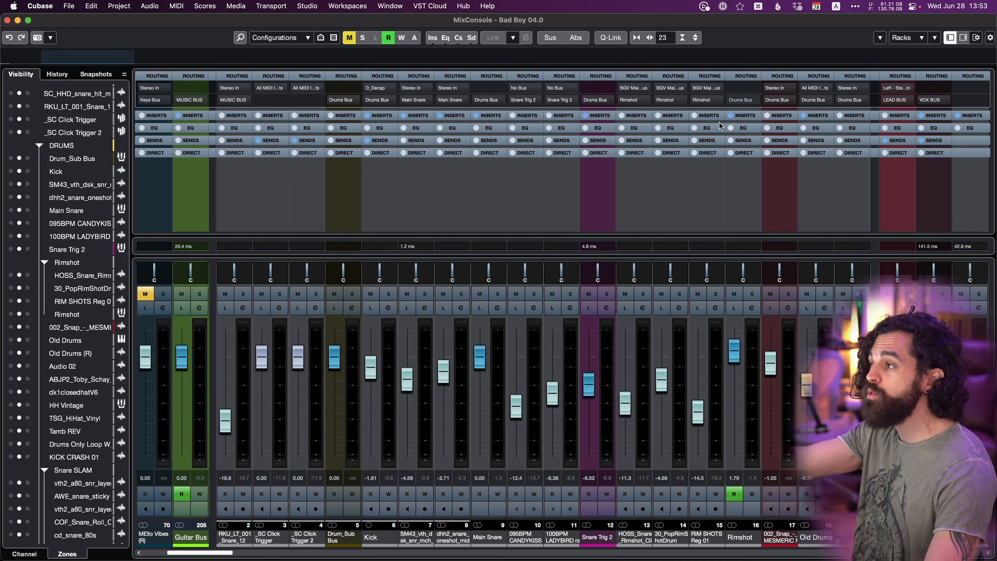
Hide the Equalizers and Direct Routing racks in the MixConsole.
{"action": "left_click", "coordinate": [903, 39]}
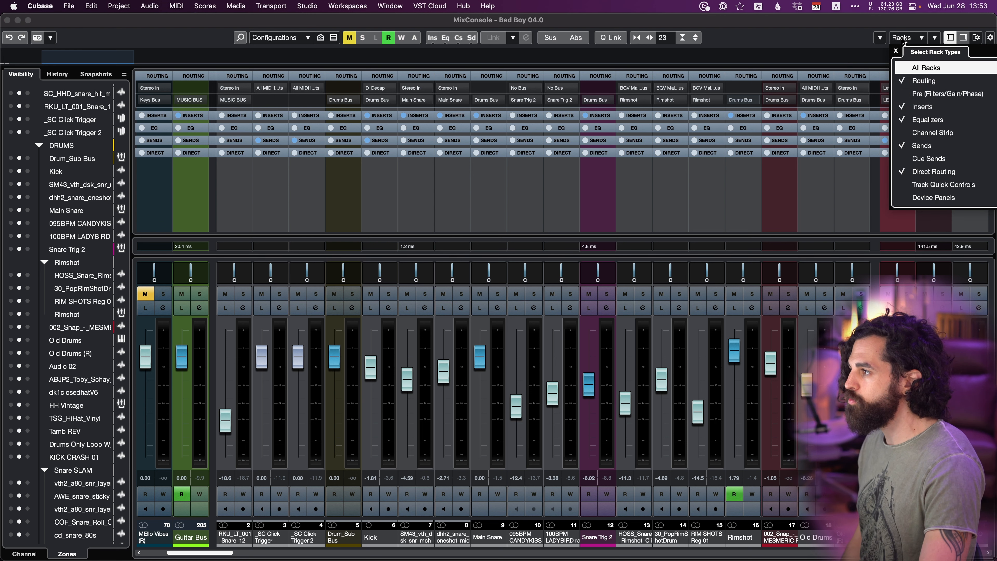
{"action": "left_click", "coordinate": [903, 121]}
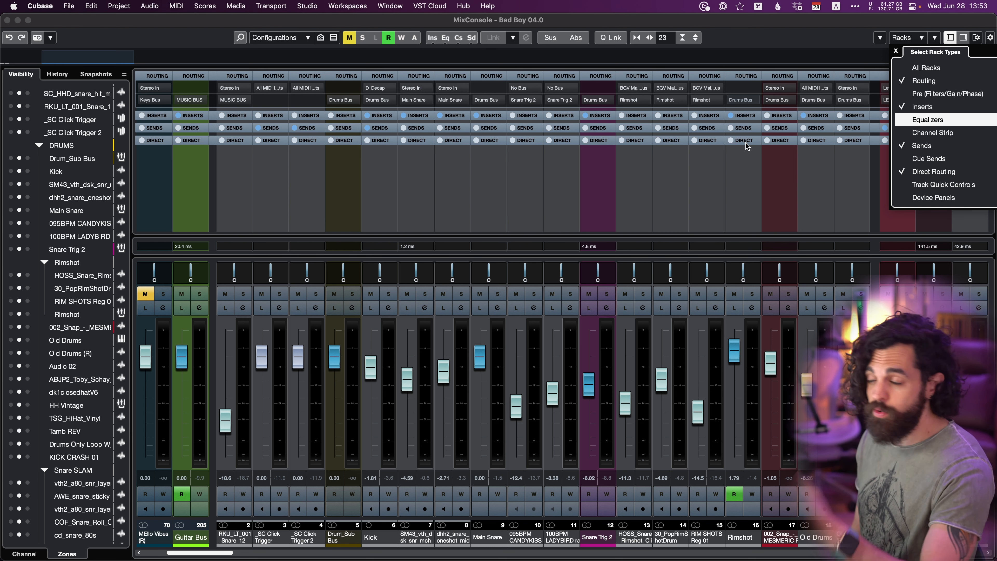
{"action": "left_click", "coordinate": [922, 175]}
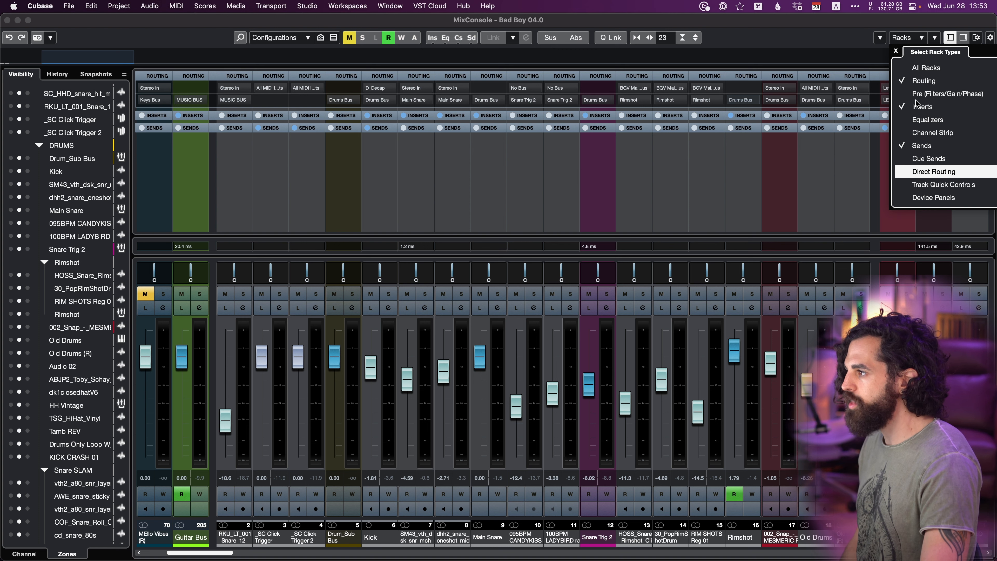
{"action": "left_click", "coordinate": [746, 150]}
Expand the Inserts rack to look through the channels' insert effects, and collapse it again.
{"action": "left_click", "coordinate": [750, 115]}
{"action": "scroll", "coordinate": [741, 132], "scroll_direction": "down", "scroll_amount": 3}
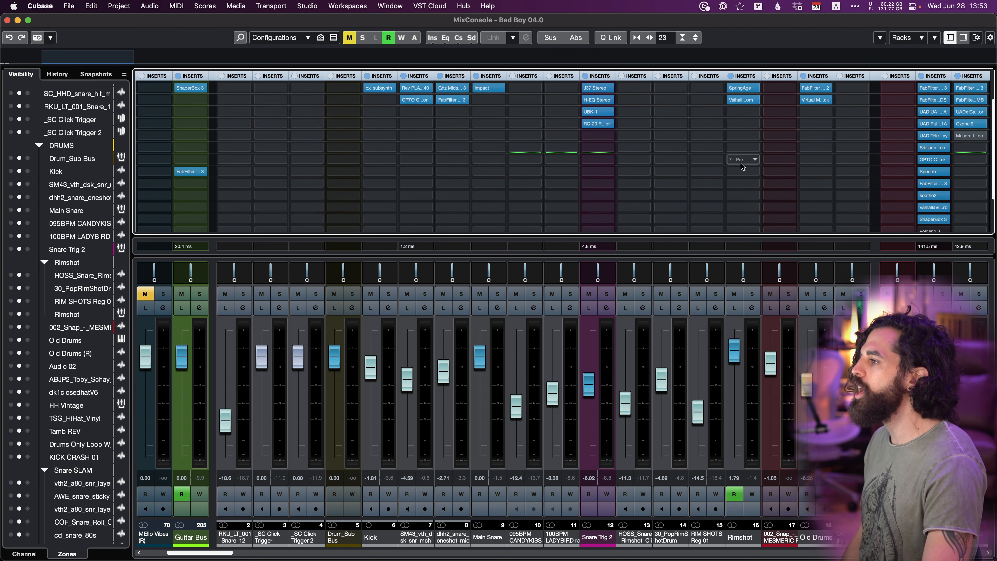
{"action": "scroll", "coordinate": [833, 185], "scroll_direction": "down", "scroll_amount": 3}
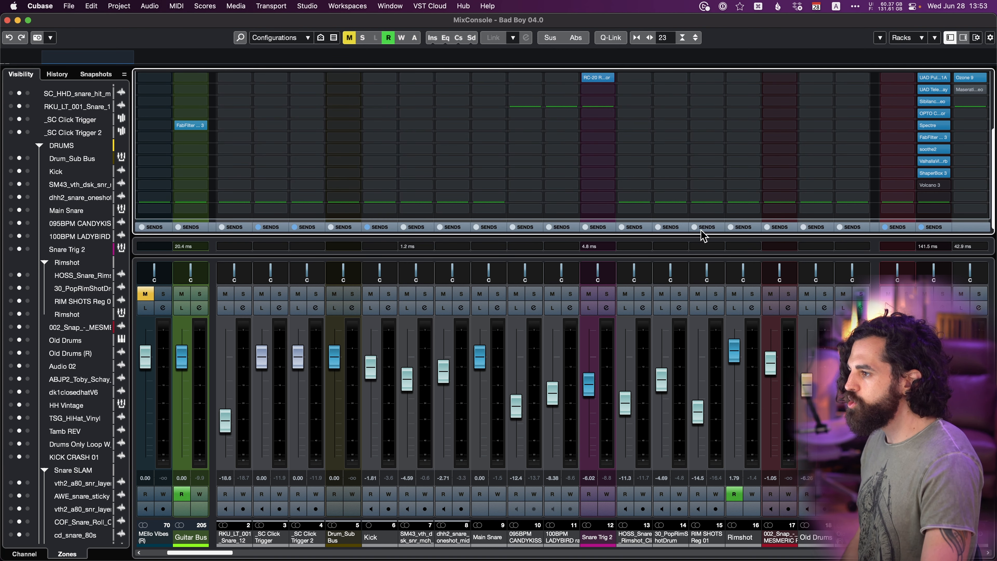
{"action": "scroll", "coordinate": [823, 184], "scroll_direction": "down", "scroll_amount": 5}
{"action": "scroll", "coordinate": [832, 177], "scroll_direction": "down", "scroll_amount": 3}
{"action": "scroll", "coordinate": [852, 169], "scroll_direction": "up", "scroll_amount": 10}
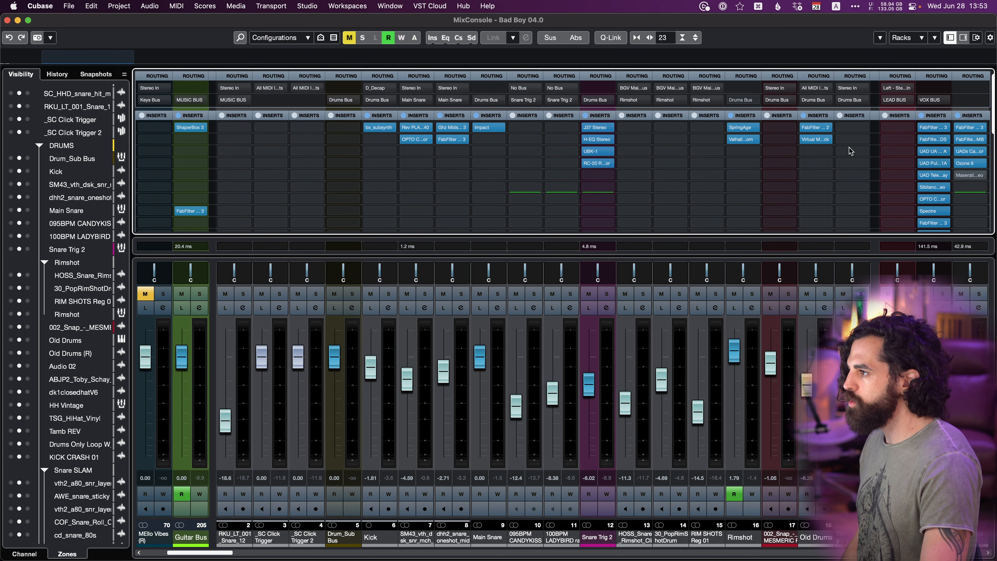
{"action": "left_click", "coordinate": [855, 117]}
{"action": "left_click", "coordinate": [853, 128]}
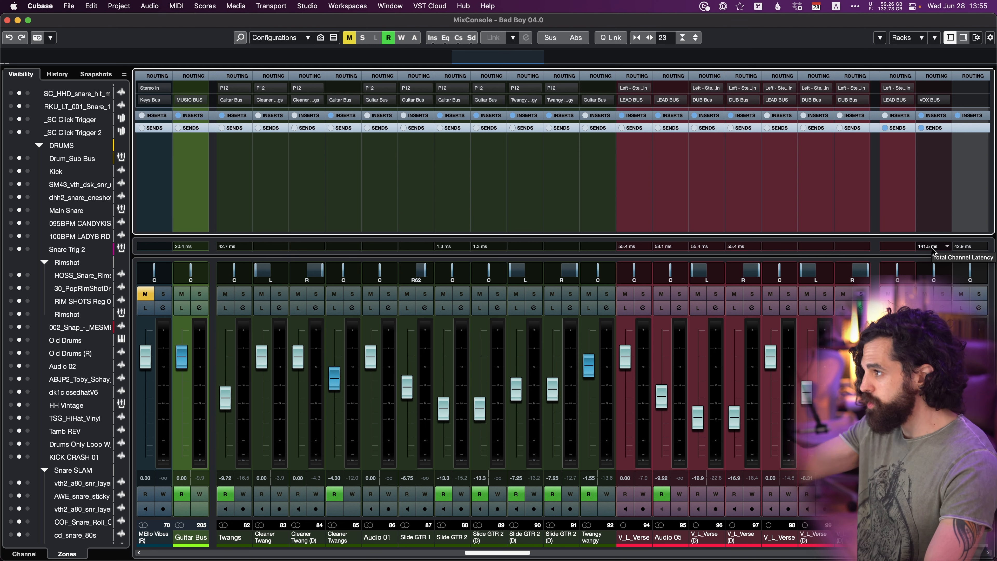
Switch the Channel Latency display off and back on in the MixConsole's window layout.
{"action": "left_click", "coordinate": [988, 38]}
{"action": "left_click", "coordinate": [832, 150]}
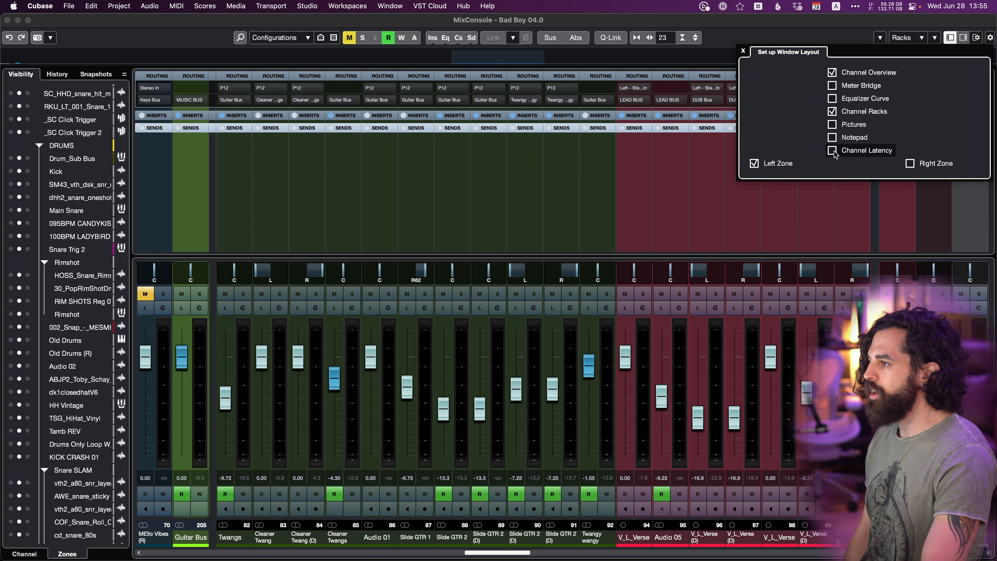
{"action": "left_click", "coordinate": [833, 151]}
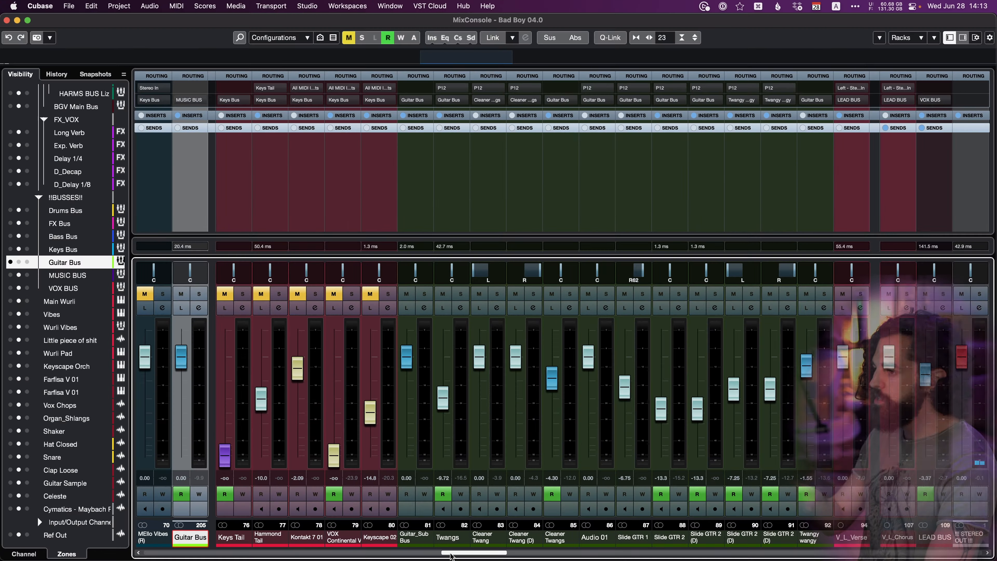
Lock the Keyscape Orch channel to the right zone and the Vox Chops channel to the left zone of the mixer.
{"action": "left_click_drag", "start_coordinate": [464, 553], "coordinate": [571, 555]}
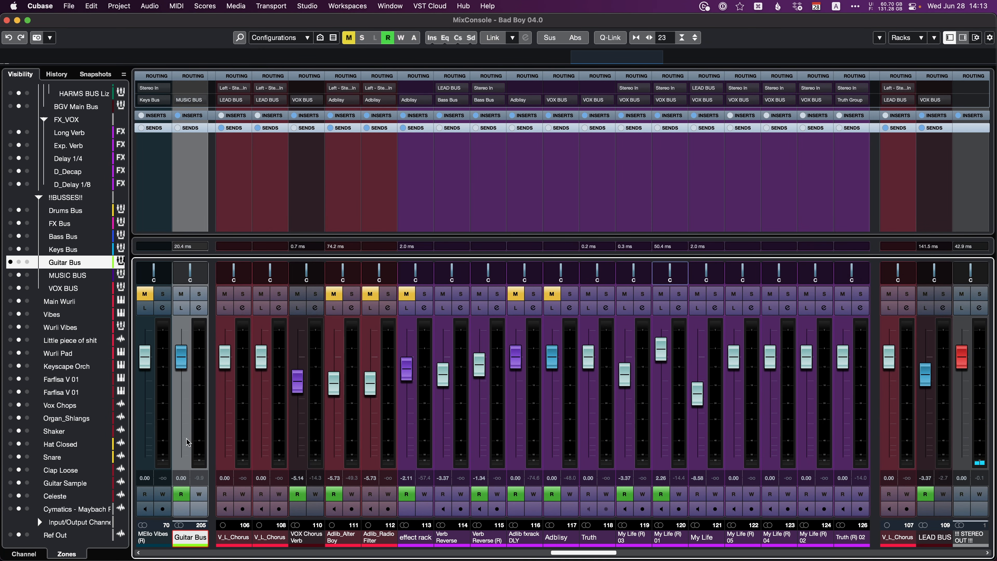
{"action": "left_click", "coordinate": [474, 554]}
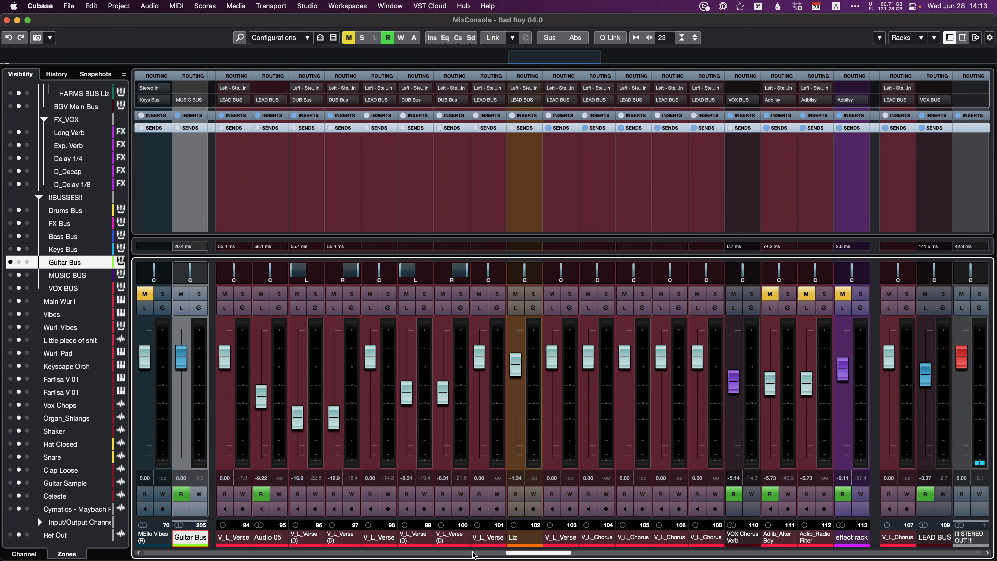
{"action": "left_click_drag", "start_coordinate": [518, 554], "coordinate": [529, 551]}
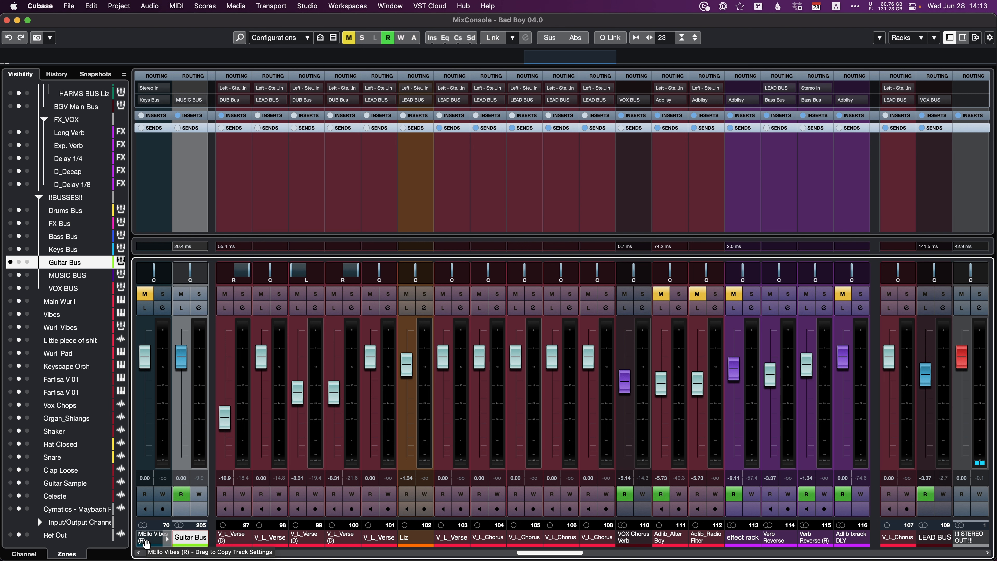
{"action": "scroll", "coordinate": [236, 539], "scroll_direction": "right", "scroll_amount": 6}
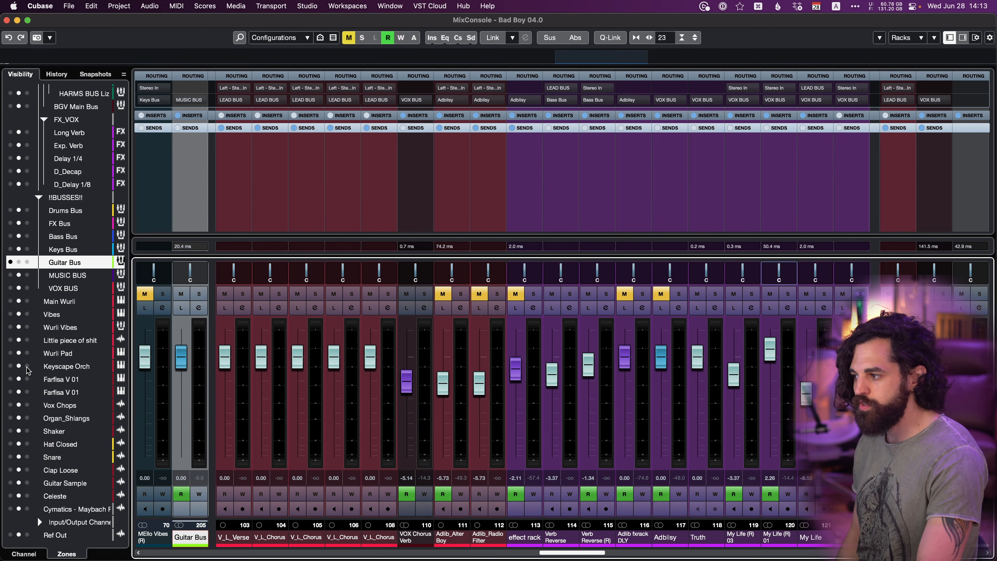
{"action": "left_click", "coordinate": [27, 366]}
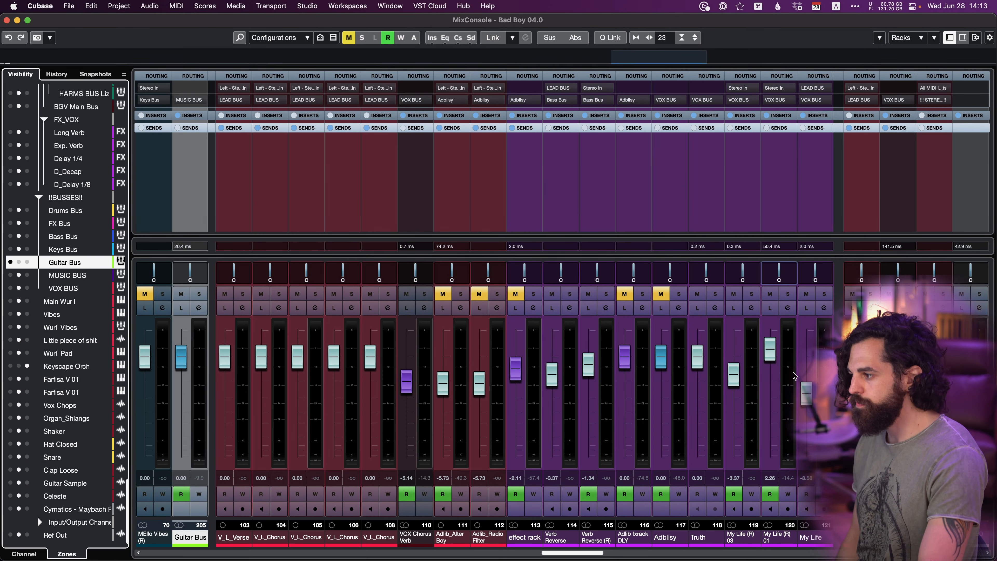
{"action": "left_click", "coordinate": [11, 406]}
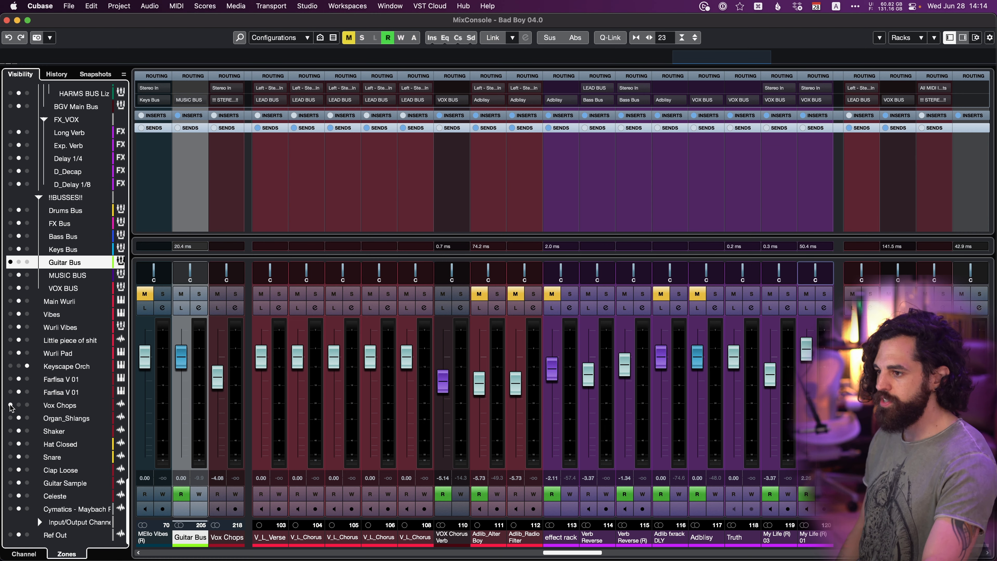
{"action": "scroll", "coordinate": [421, 554], "scroll_direction": "left", "scroll_amount": 2}
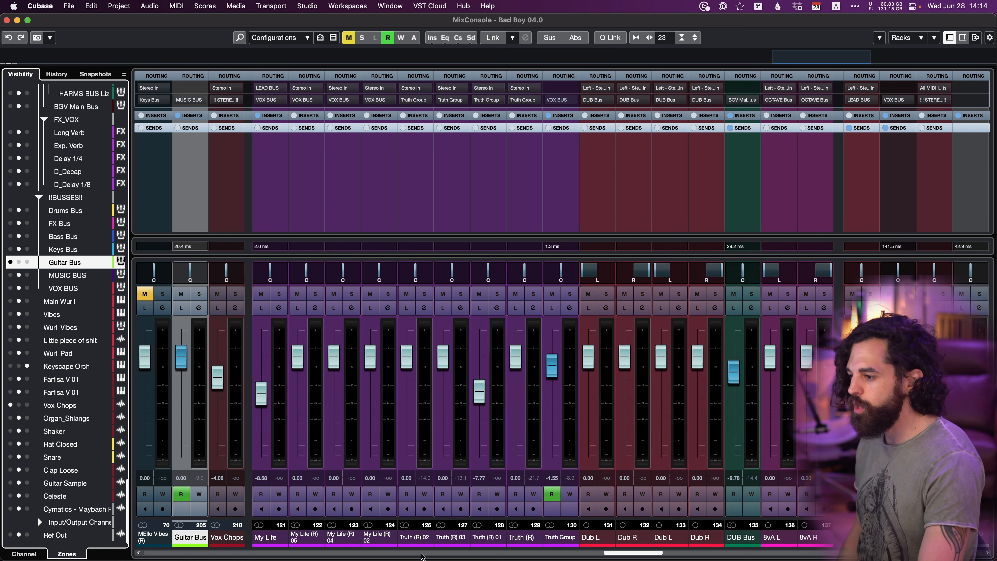
{"action": "scroll", "coordinate": [422, 554], "scroll_direction": "right", "scroll_amount": 8}
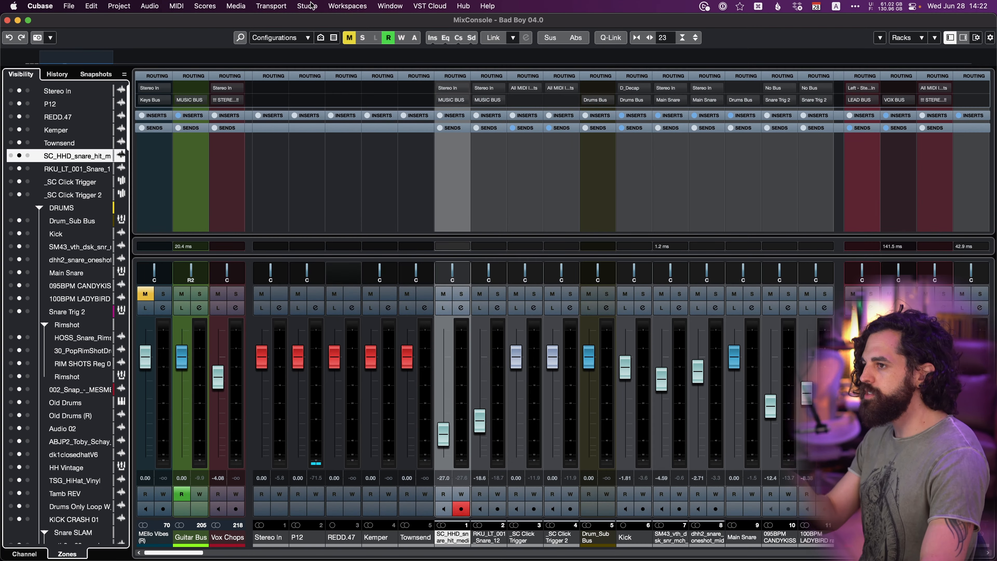
Open MixConsole 2 and view its rack types and window layout options.
{"action": "left_click", "coordinate": [311, 5]}
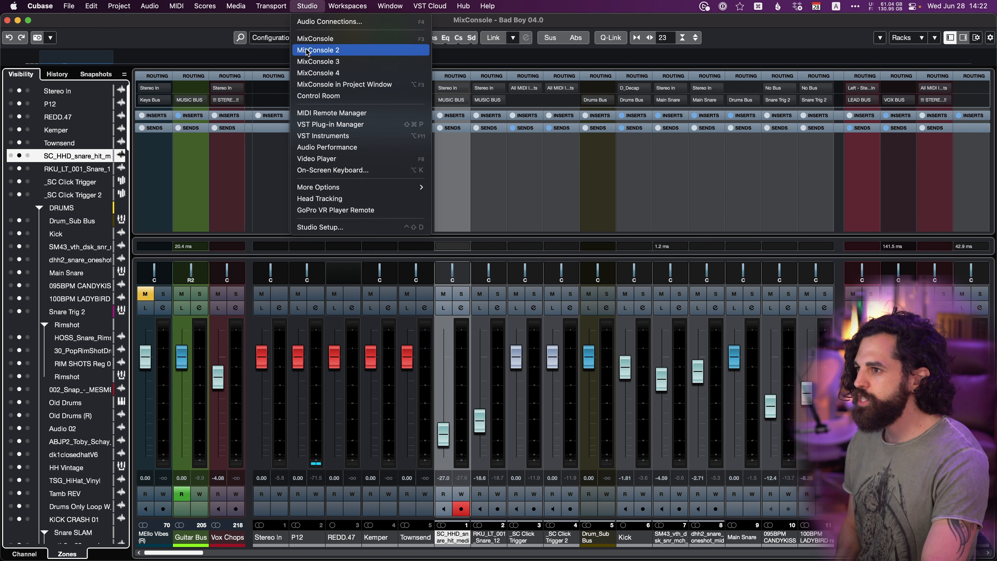
{"action": "left_click", "coordinate": [318, 50]}
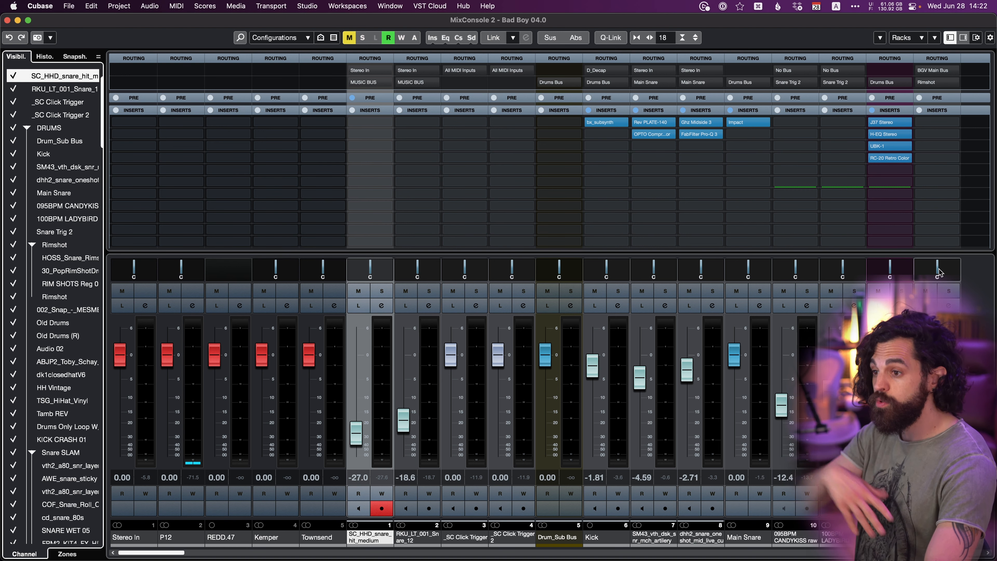
{"action": "left_click", "coordinate": [920, 40]}
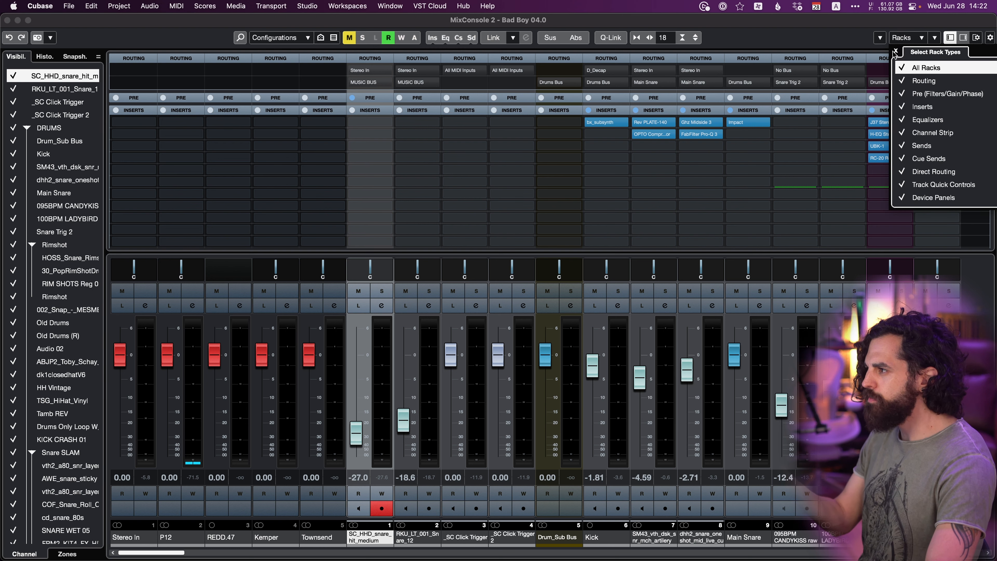
{"action": "left_click", "coordinate": [977, 38]}
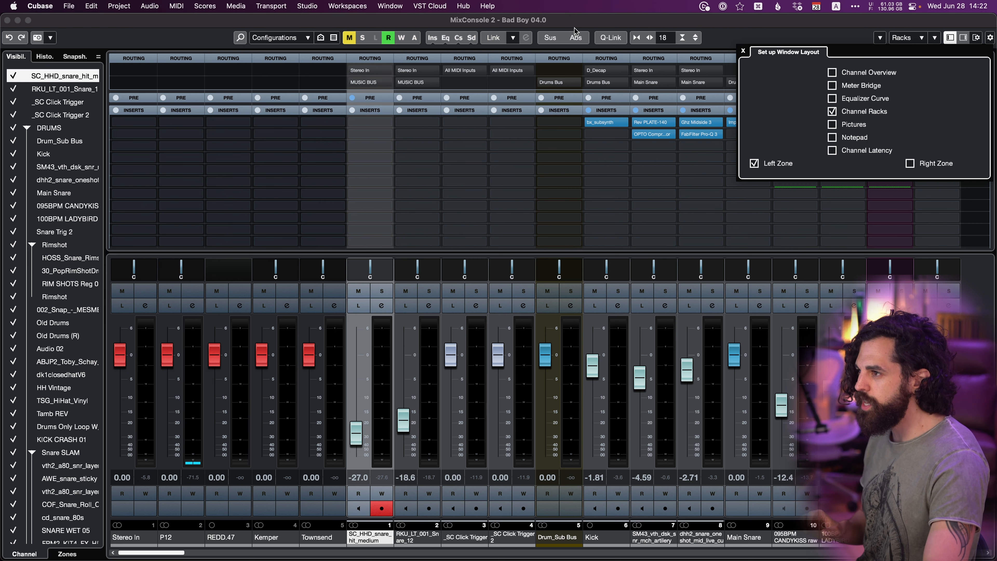
Hide all channels above the !!BUSSES!! folder, down to D_Delay 1/8, in MixConsole 2.
{"action": "scroll", "coordinate": [56, 168], "scroll_direction": "down", "scroll_amount": 15}
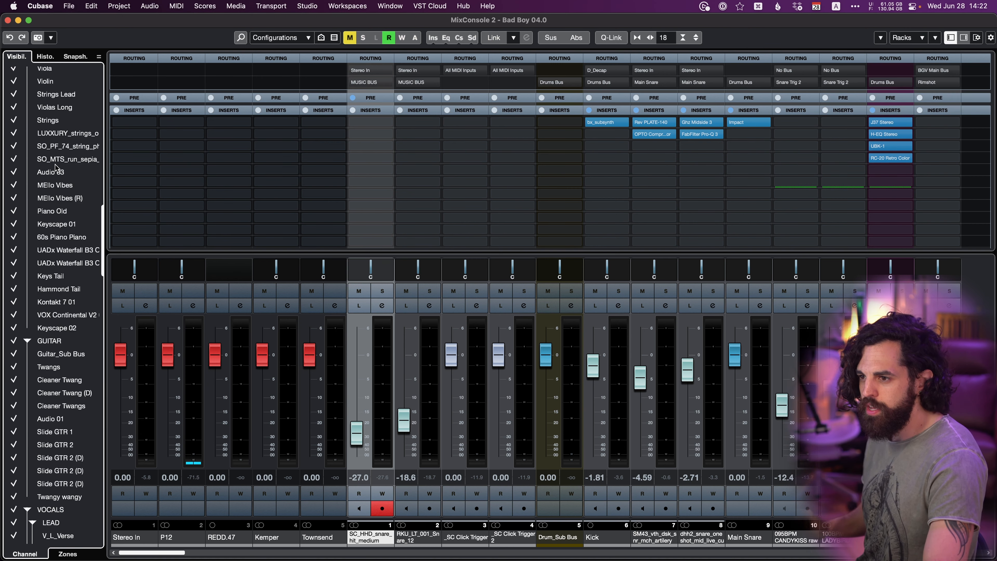
{"action": "scroll", "coordinate": [57, 168], "scroll_direction": "down", "scroll_amount": 20}
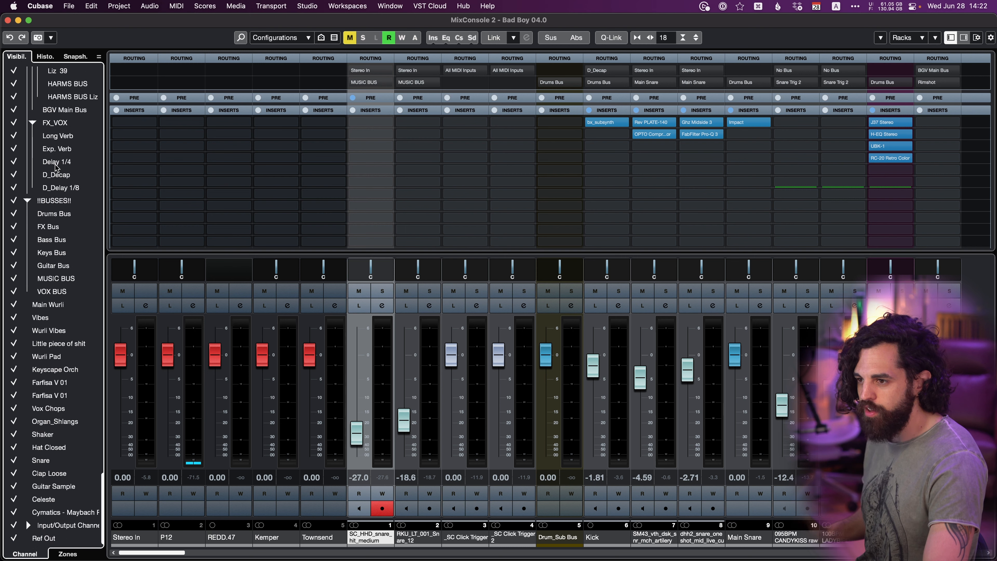
{"action": "scroll", "coordinate": [56, 168], "scroll_direction": "up", "scroll_amount": 3}
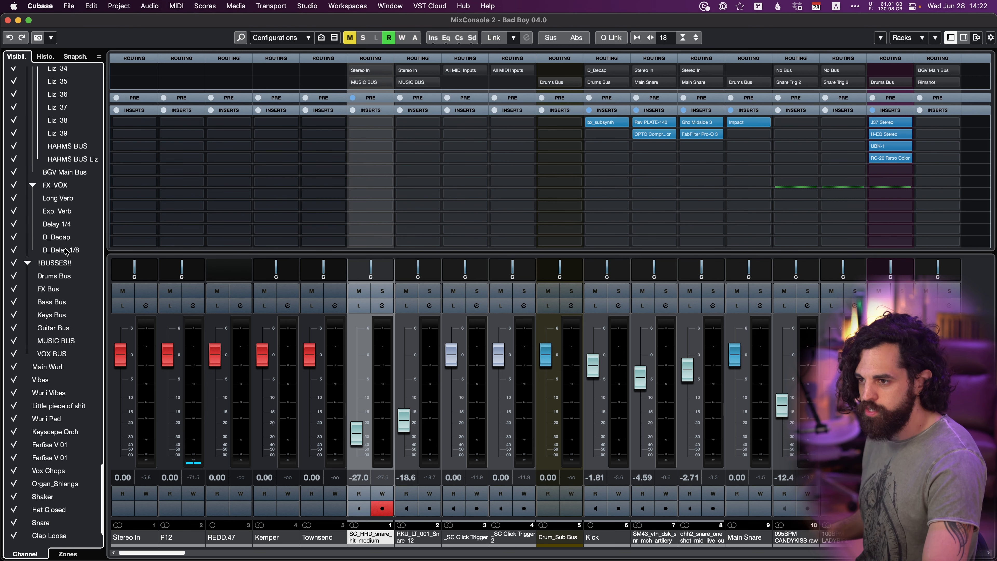
{"action": "left_click", "coordinate": [61, 250], "text": "shift"}
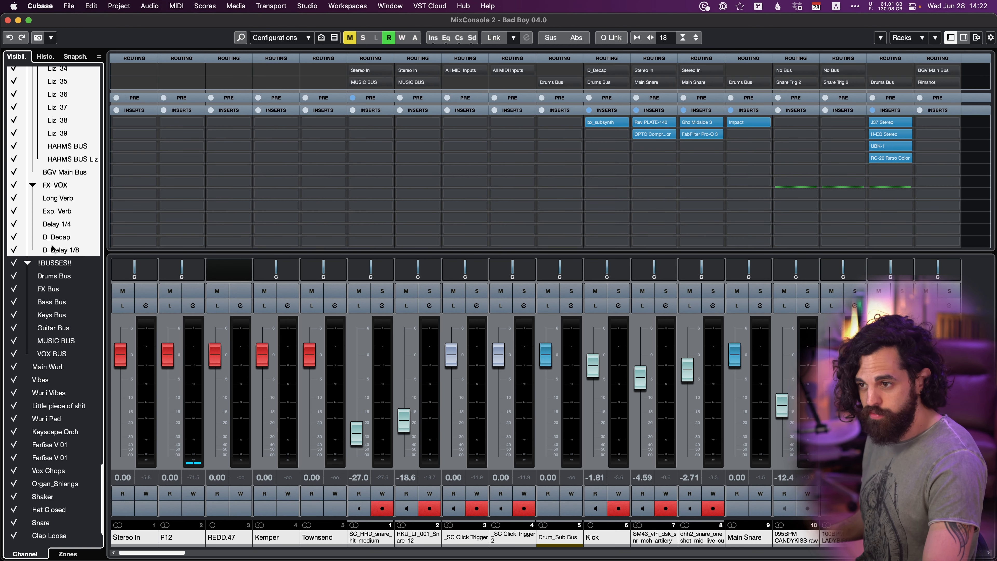
{"action": "left_click", "coordinate": [15, 250]}
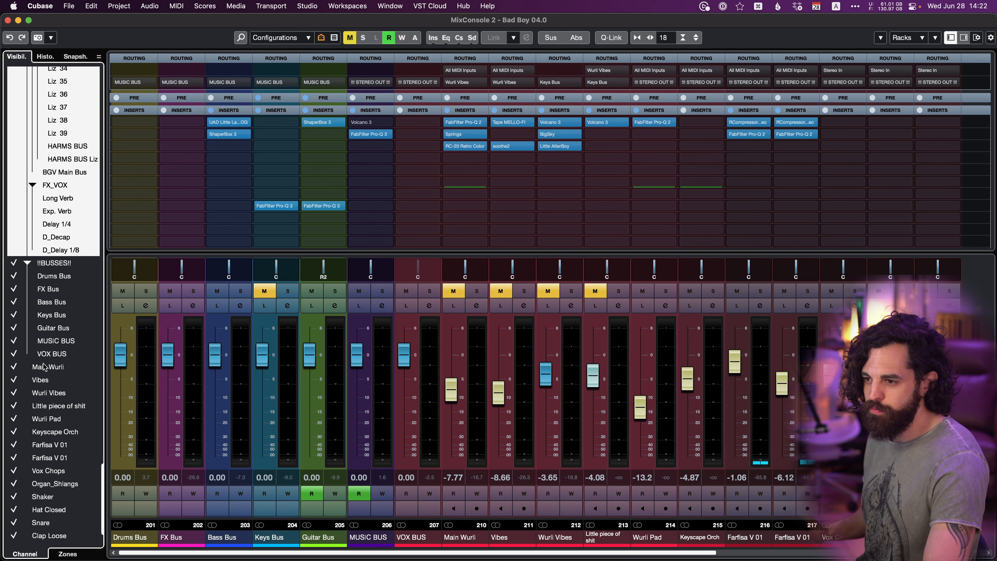
Hide all channels below VOX BUS, from Main Wurli to Ref Out, leaving only the busses in MixConsole 2.
{"action": "left_click", "coordinate": [43, 367]}
{"action": "scroll", "coordinate": [26, 531], "scroll_direction": "down", "scroll_amount": 5}
{"action": "left_click", "coordinate": [41, 536], "text": "shift"}
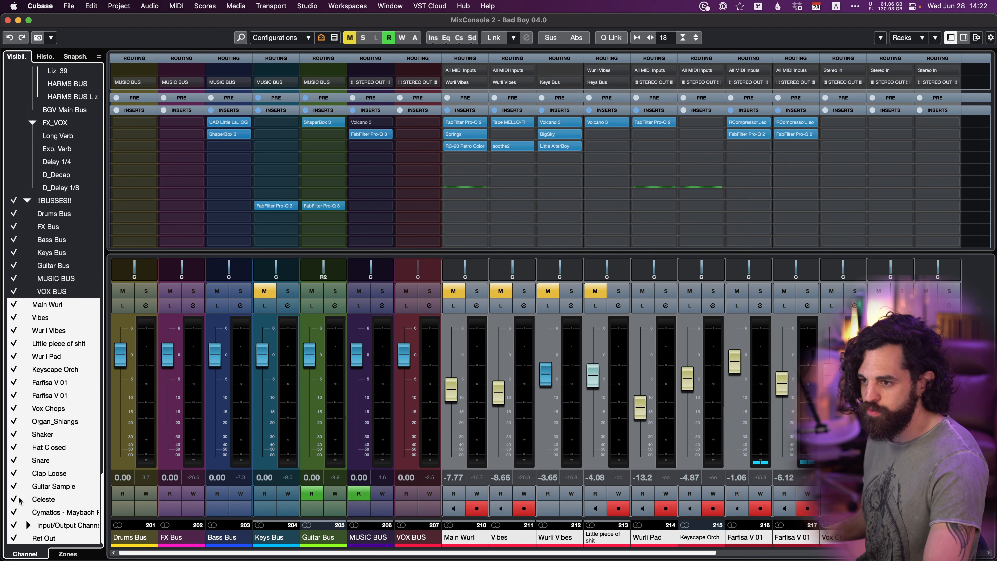
{"action": "left_click", "coordinate": [13, 306]}
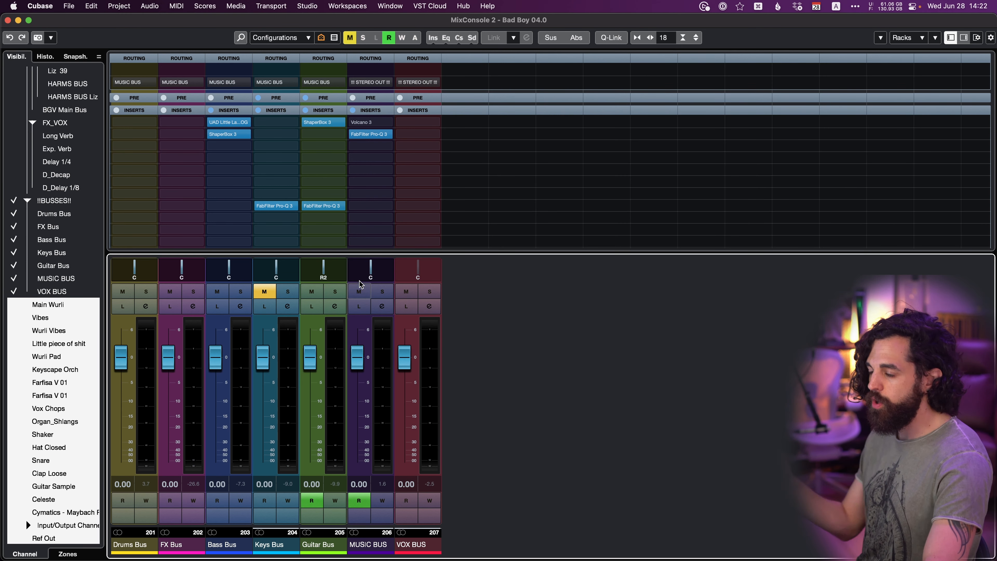
Show only the Inserts rack in MixConsole 2, hiding all other rack types.
{"action": "left_click", "coordinate": [911, 37]}
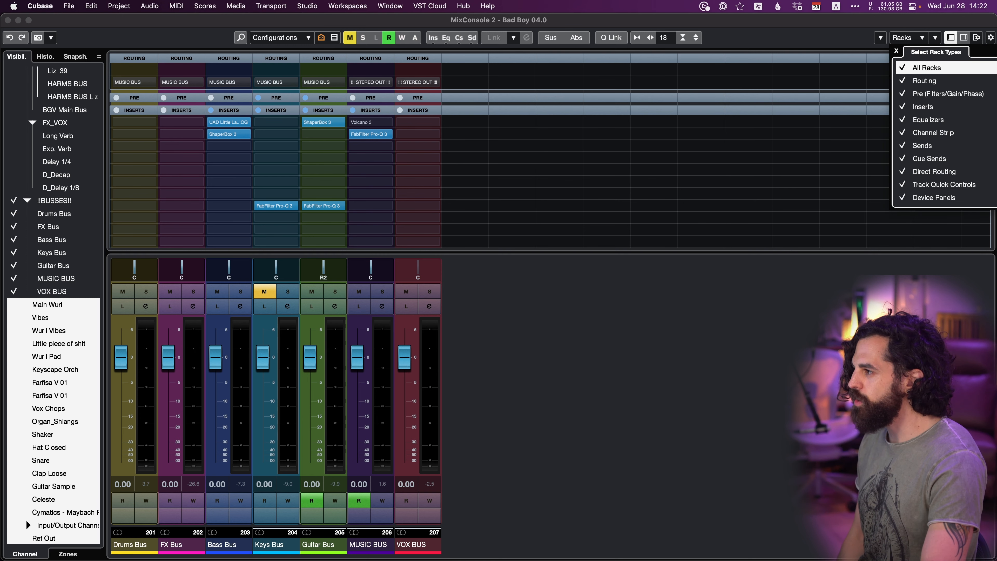
{"action": "left_click", "coordinate": [912, 73]}
{"action": "left_click", "coordinate": [909, 111]}
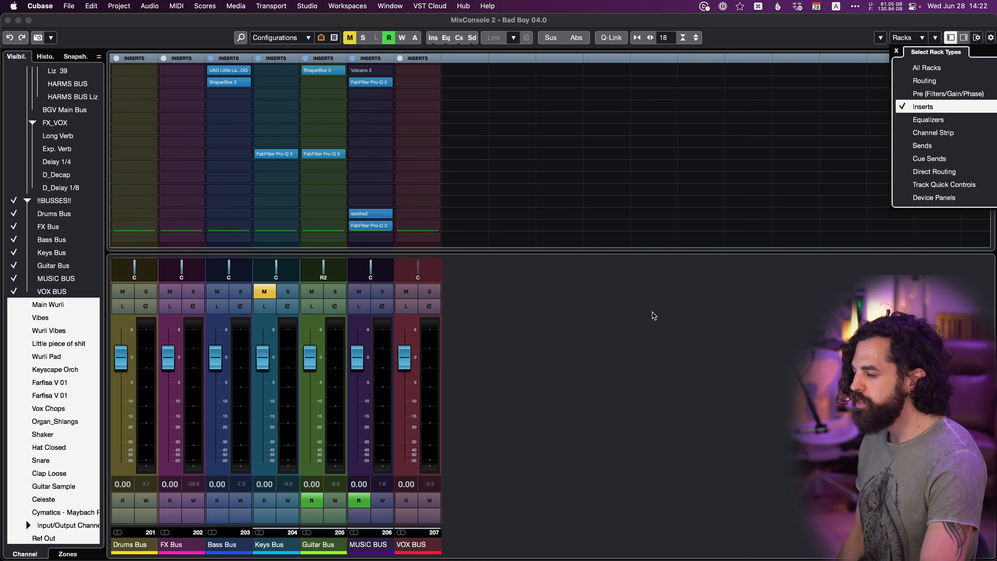
{"action": "left_click", "coordinate": [585, 277]}
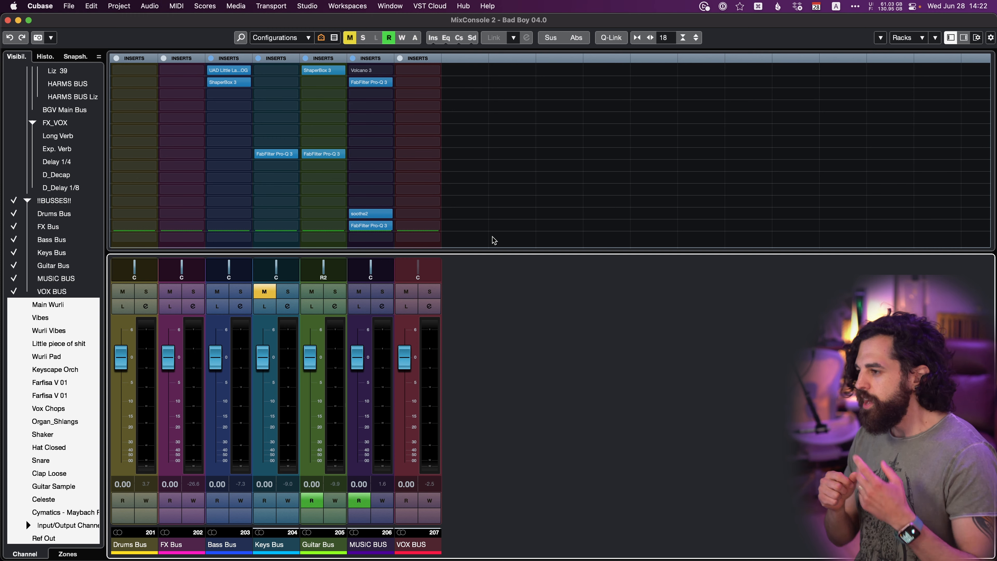
Move MixConsole 2 aside to look at the main MixConsole behind it, and view the Studio commands.
{"action": "left_click_drag", "start_coordinate": [466, 19], "coordinate": [474, 96]}
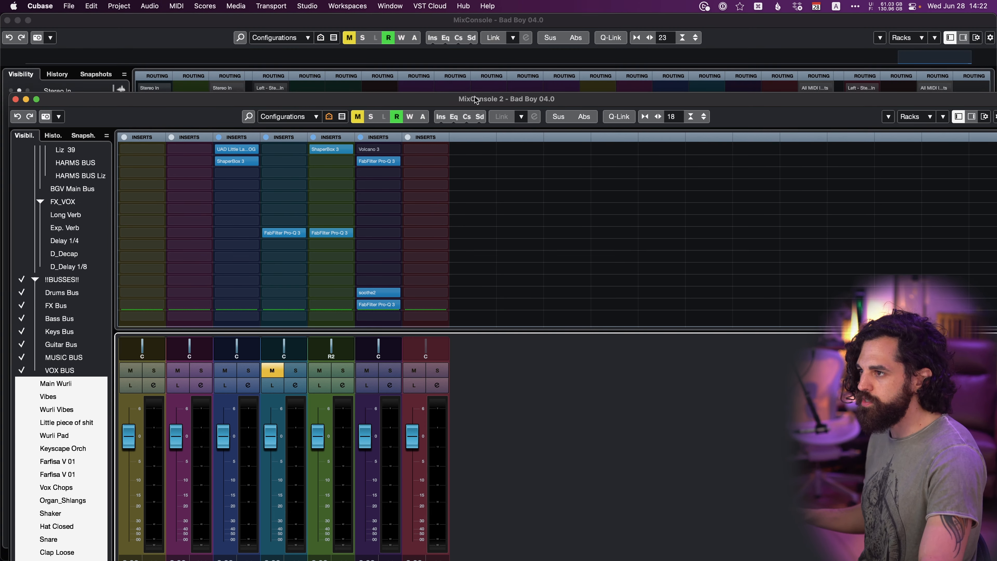
{"action": "left_click", "coordinate": [445, 23]}
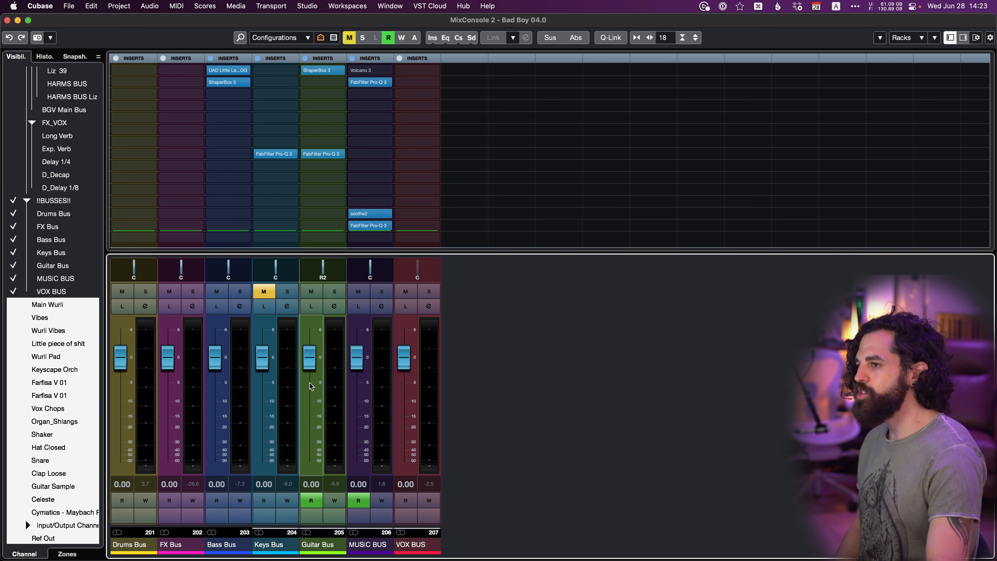
{"action": "left_click", "coordinate": [310, 5]}
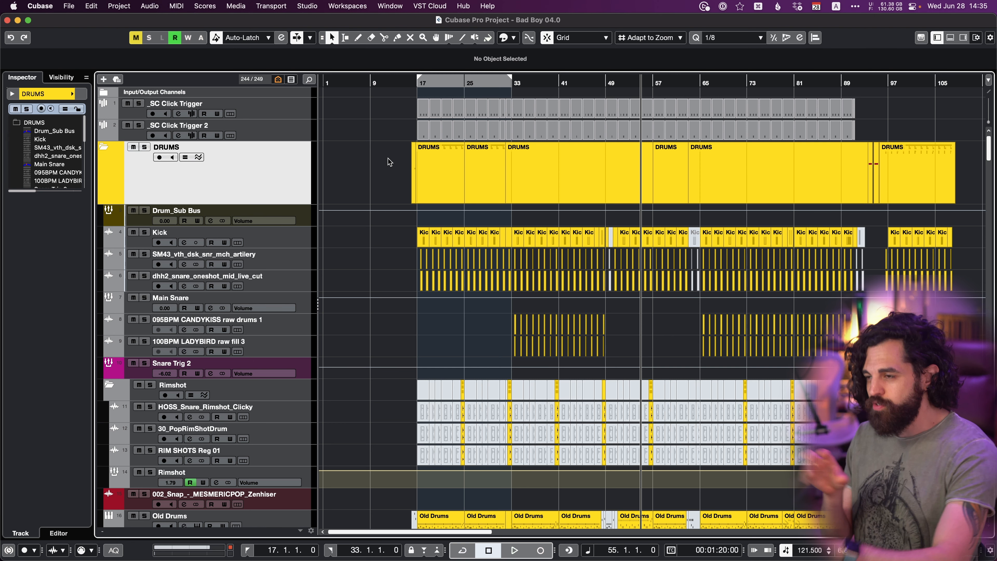
Open the Project Logical Editor setup and add a target filter: Property, Property Is Not Set, Parent Object Is Selected.
{"action": "left_click", "coordinate": [122, 7]}
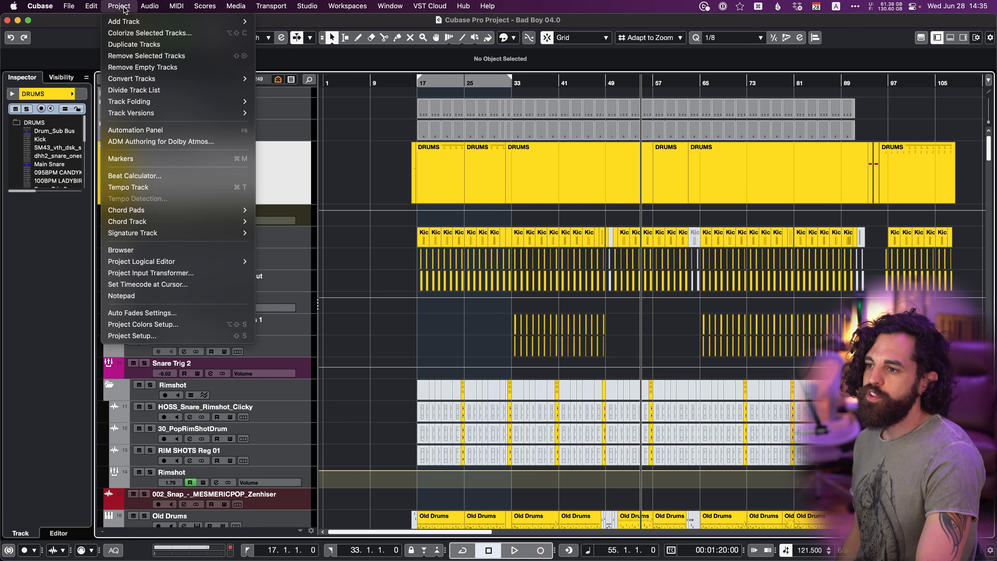
{"action": "mouse_move", "coordinate": [168, 261]}
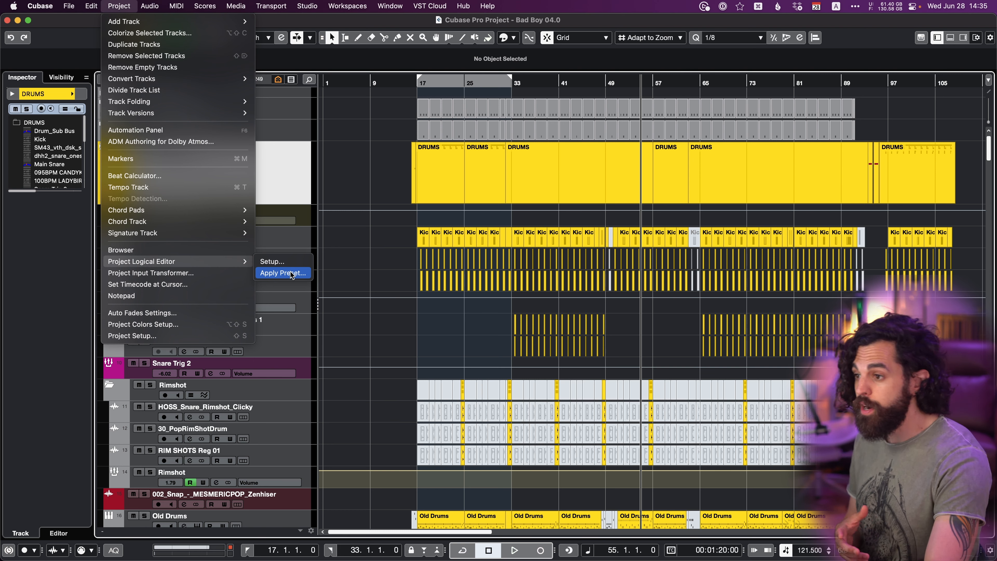
{"action": "left_click", "coordinate": [282, 262]}
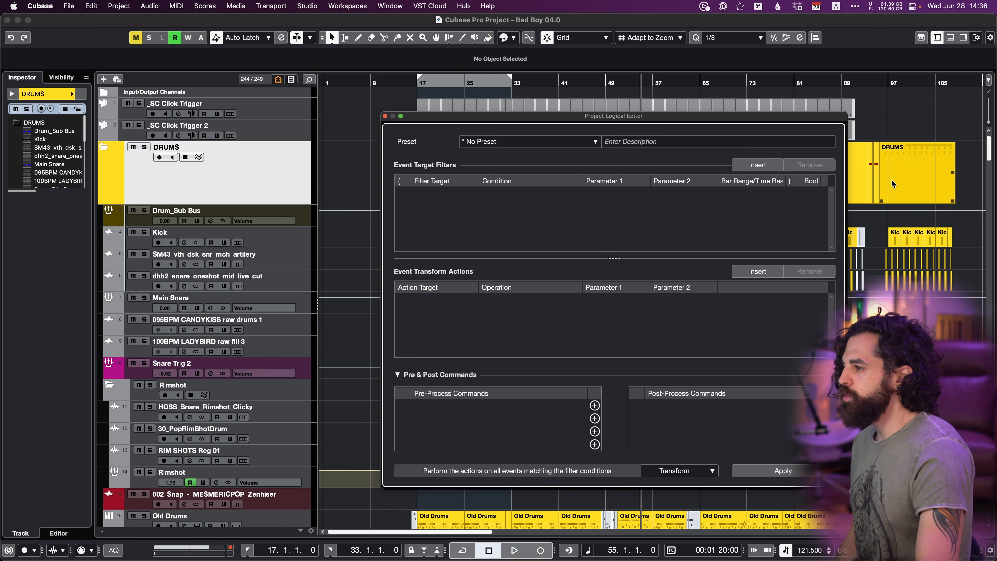
{"action": "left_click", "coordinate": [754, 166]}
{"action": "left_click", "coordinate": [442, 197]}
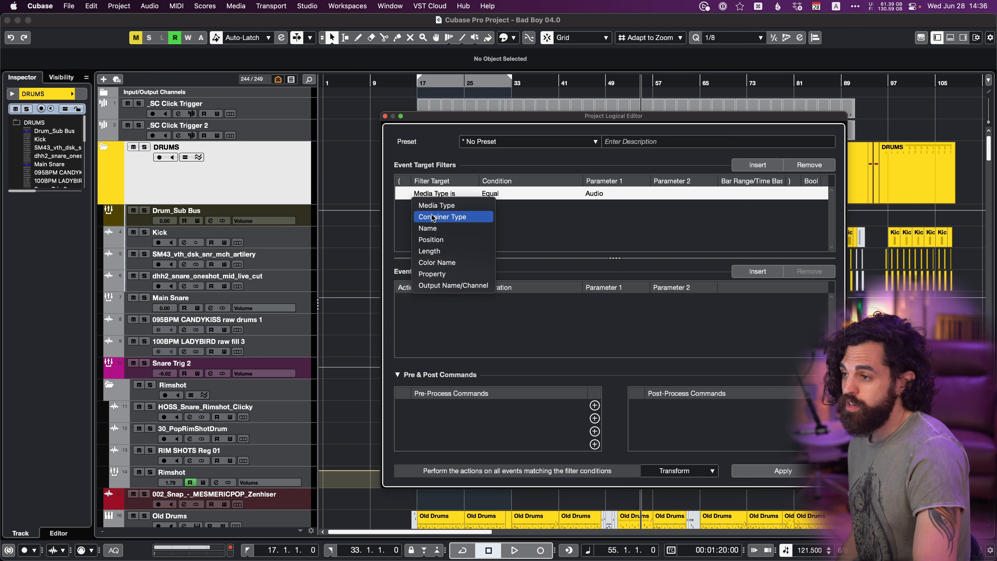
{"action": "left_click", "coordinate": [436, 275]}
{"action": "left_click", "coordinate": [489, 197]}
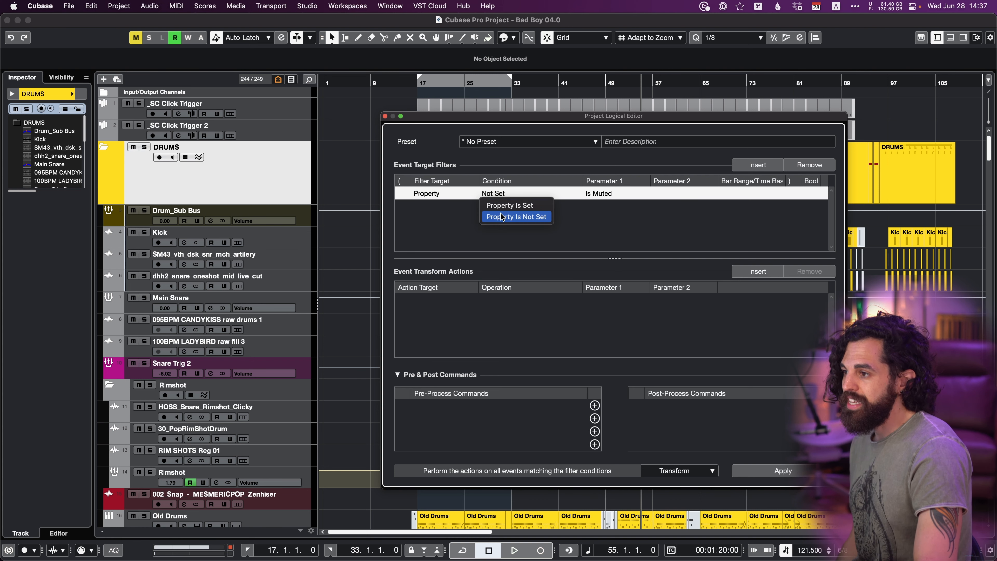
{"action": "left_click", "coordinate": [507, 217]}
{"action": "left_click", "coordinate": [599, 193]}
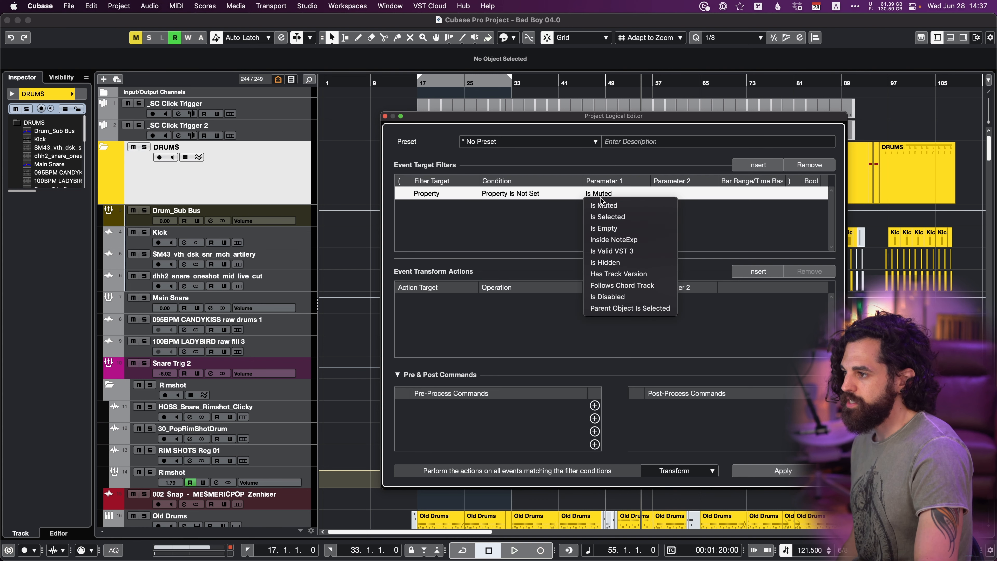
{"action": "left_click", "coordinate": [609, 309]}
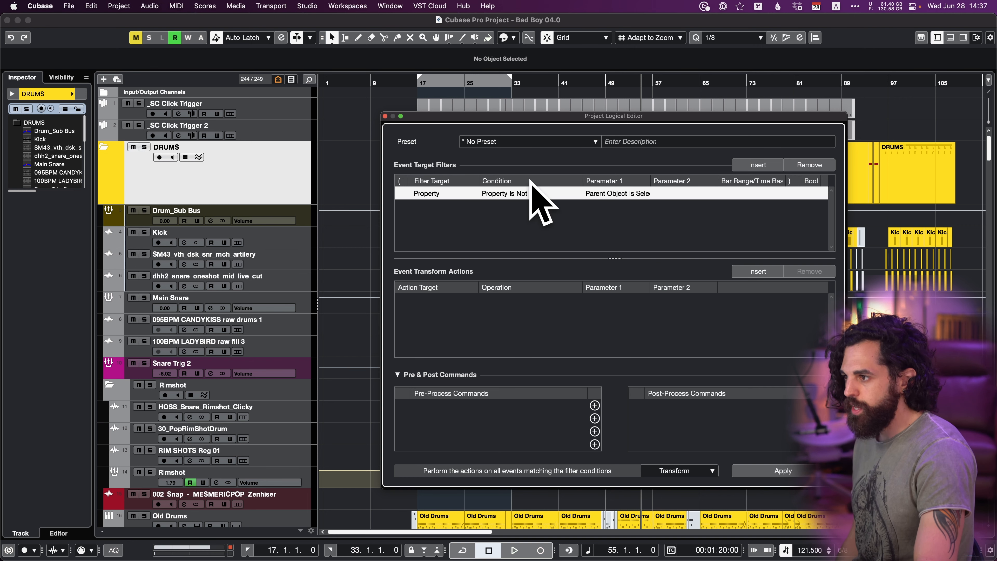
Add a second target filter with Container Type is, Equal, Track.
{"action": "left_click", "coordinate": [762, 167]}
{"action": "left_click", "coordinate": [429, 208]}
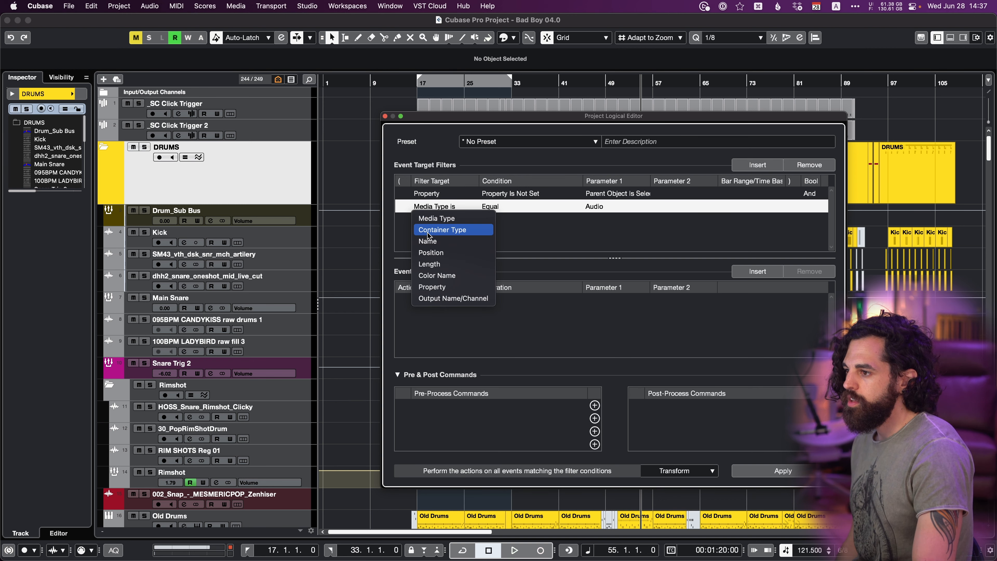
{"action": "left_click", "coordinate": [442, 230]}
{"action": "left_click", "coordinate": [491, 207]}
{"action": "left_click", "coordinate": [494, 219]}
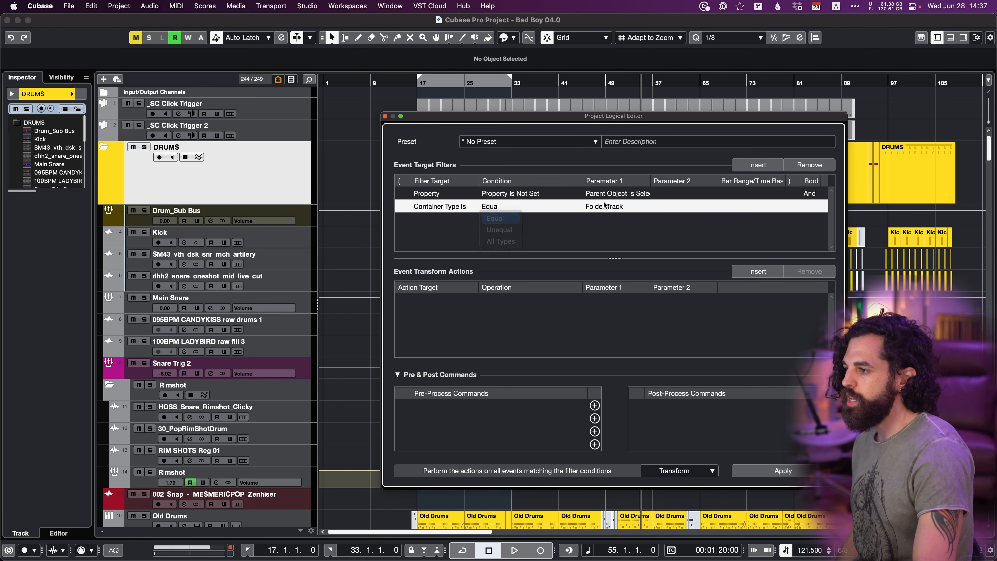
{"action": "left_click", "coordinate": [605, 207]}
{"action": "left_click", "coordinate": [603, 230]}
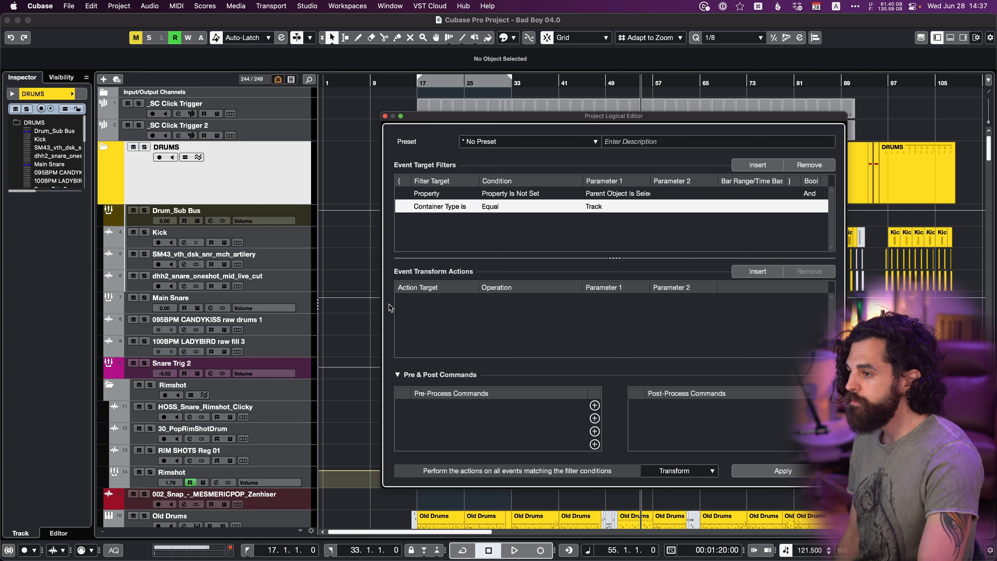
Add a transform action with Track Operation, Hide Track, Enable.
{"action": "left_click", "coordinate": [771, 274]}
{"action": "left_click", "coordinate": [422, 301]}
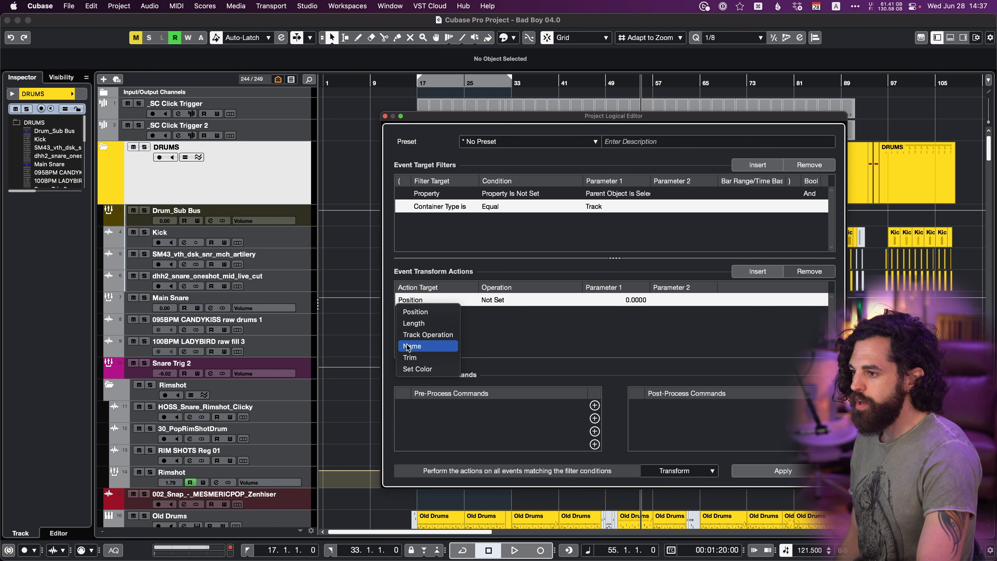
{"action": "left_click", "coordinate": [409, 335]}
{"action": "left_click", "coordinate": [504, 301]}
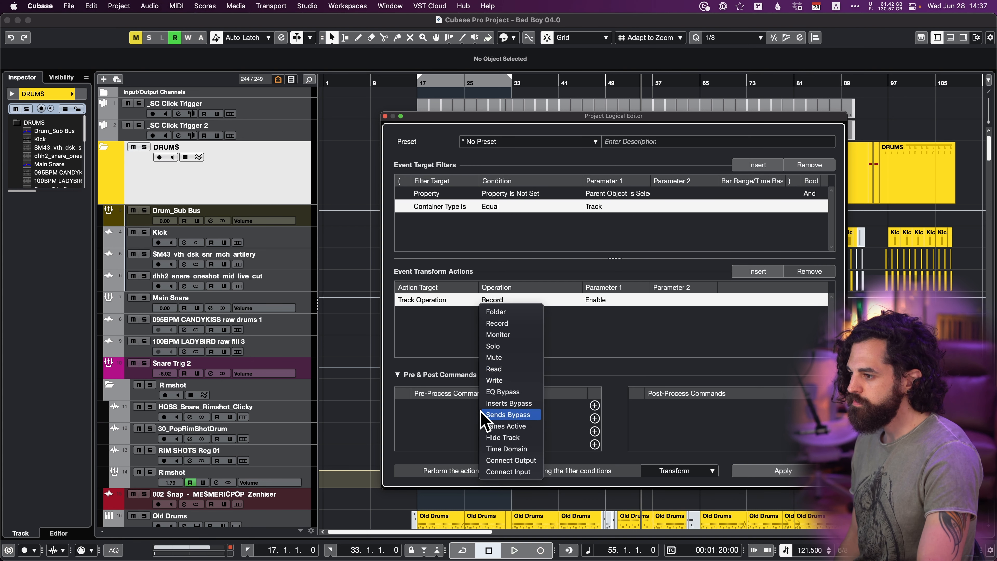
{"action": "left_click", "coordinate": [504, 437]}
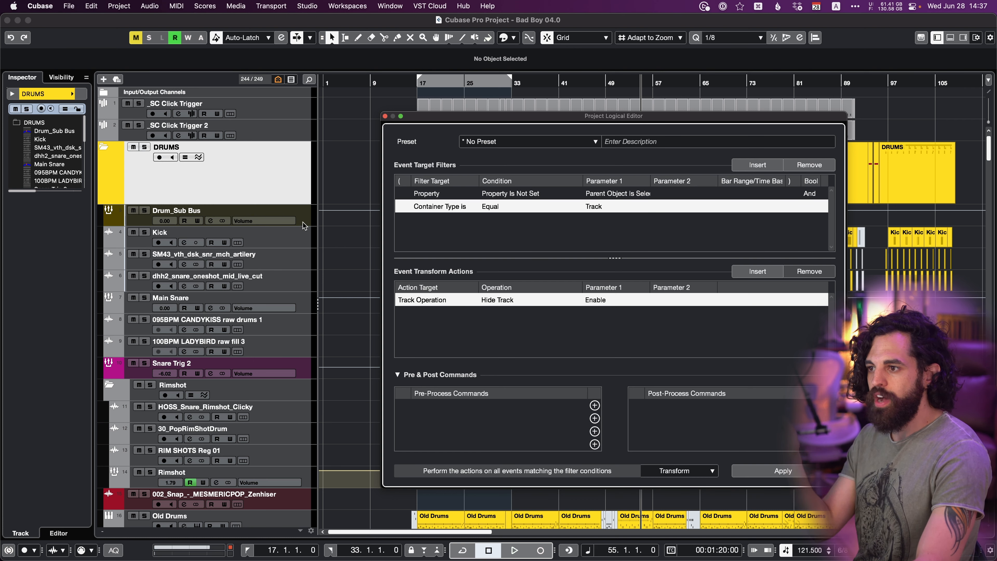
Apply the hide action with the DRUMS folder selected and check the remaining tracks.
{"action": "scroll", "coordinate": [237, 293], "scroll_direction": "down", "scroll_amount": 1}
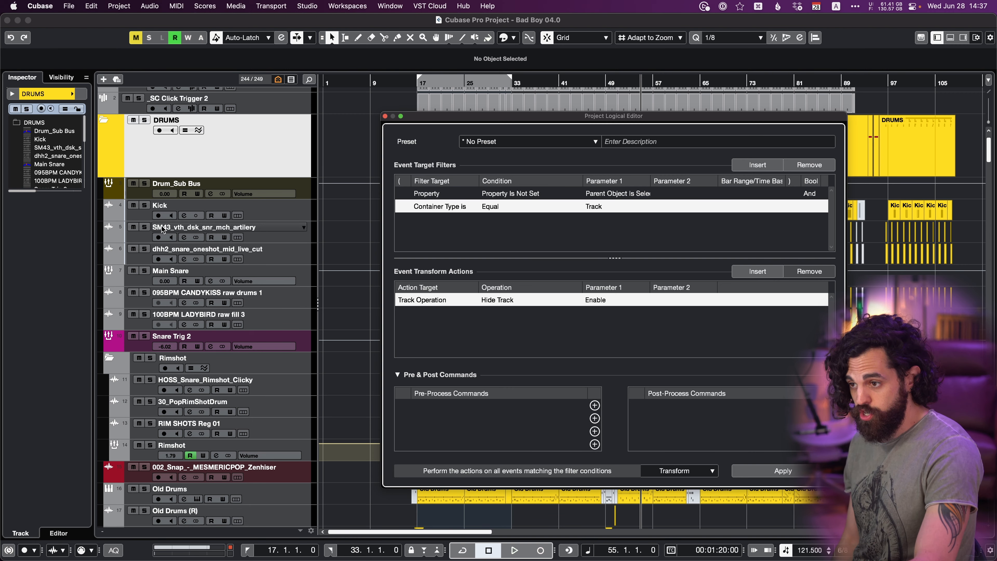
{"action": "scroll", "coordinate": [256, 393], "scroll_direction": "up", "scroll_amount": 1}
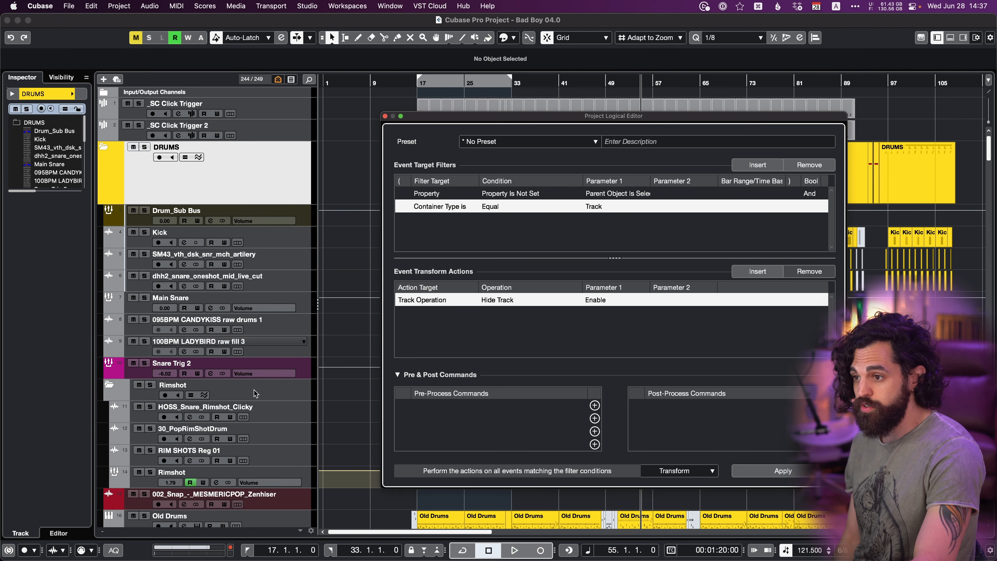
{"action": "left_click", "coordinate": [752, 474]}
{"action": "scroll", "coordinate": [331, 291], "scroll_direction": "down", "scroll_amount": 3}
{"action": "scroll", "coordinate": [351, 323], "scroll_direction": "up", "scroll_amount": 3}
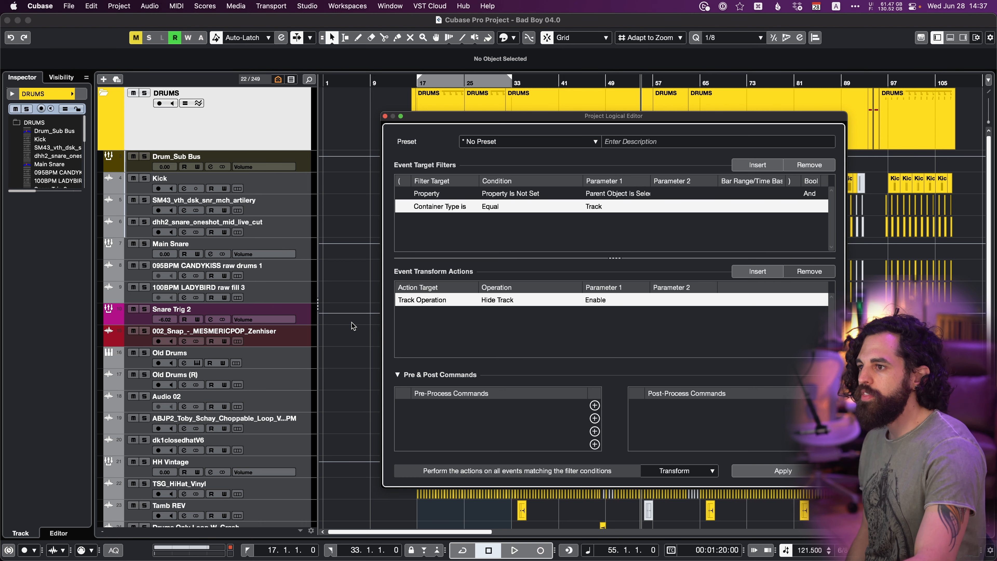
Make all tracks visible again, select the BASS folder and apply the hide action to isolate its tracks.
{"action": "left_click", "coordinate": [278, 79]}
{"action": "left_click", "coordinate": [291, 170]}
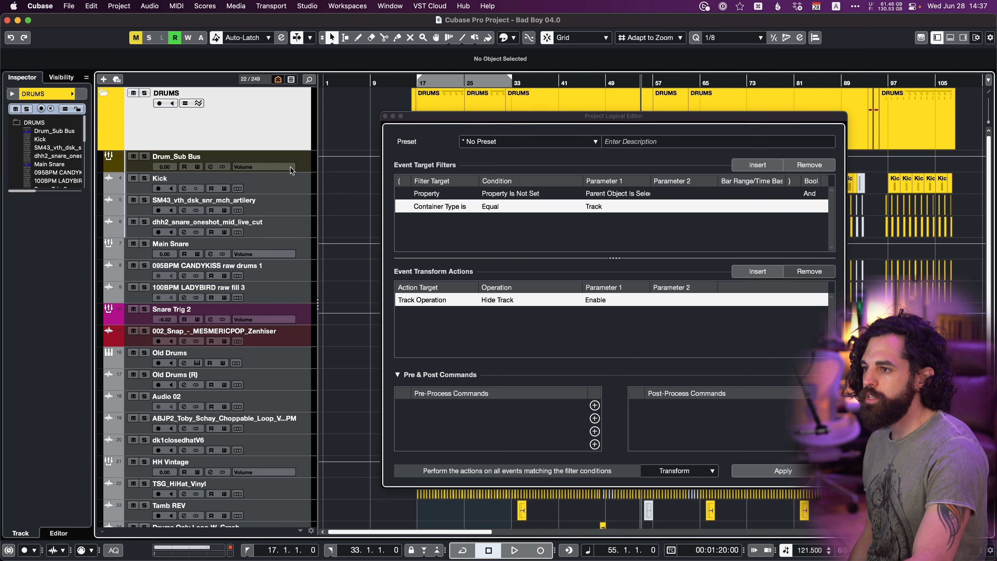
{"action": "scroll", "coordinate": [292, 170], "scroll_direction": "down", "scroll_amount": 15}
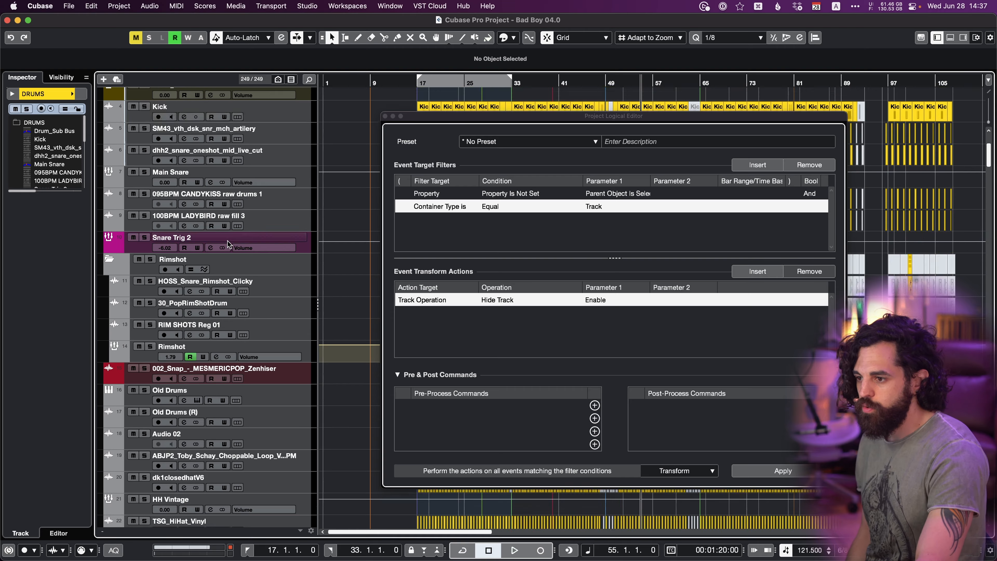
{"action": "scroll", "coordinate": [242, 301], "scroll_direction": "down", "scroll_amount": 3}
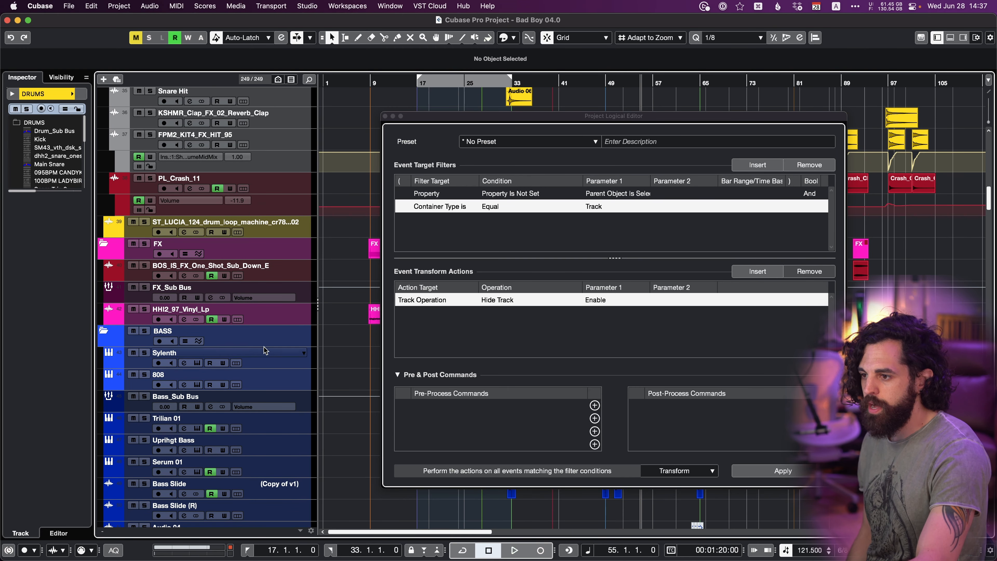
{"action": "left_click", "coordinate": [270, 337]}
{"action": "left_click", "coordinate": [798, 474]}
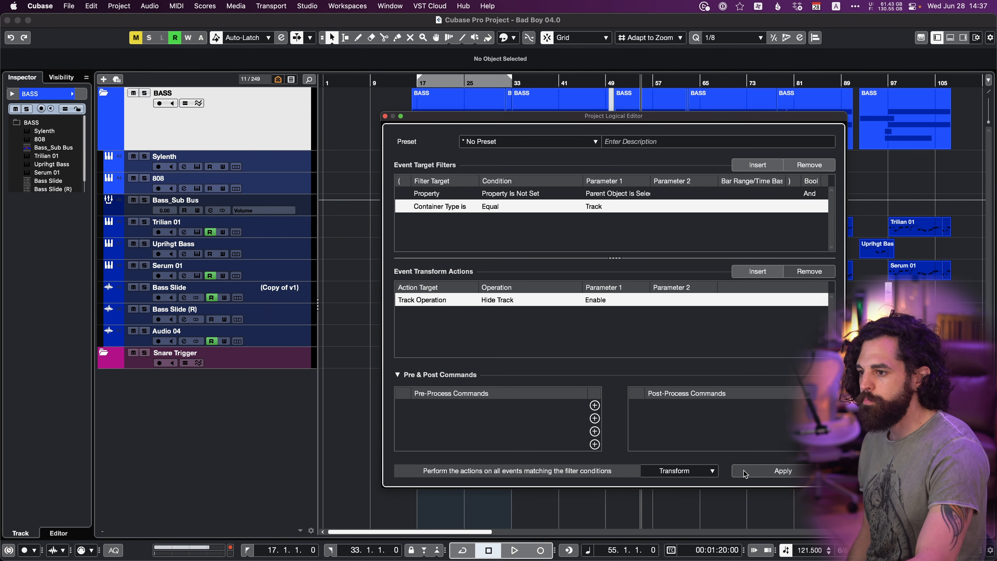